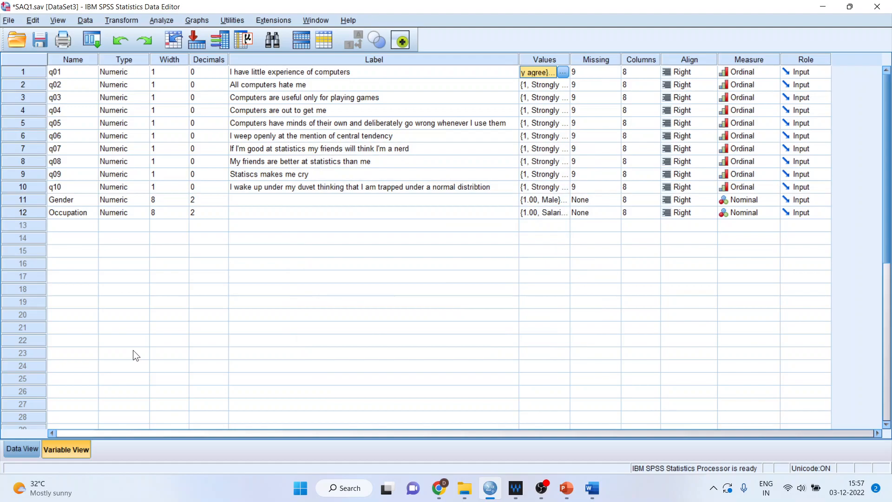
Step: Look over the response data, then read the statement labels of variables q01 to q10 in the variable definitions
left_click(32, 449)
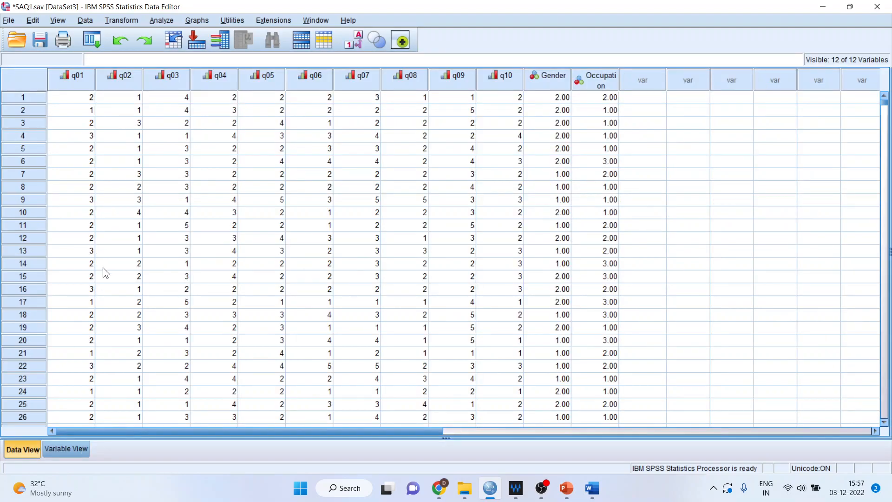
left_click(77, 450)
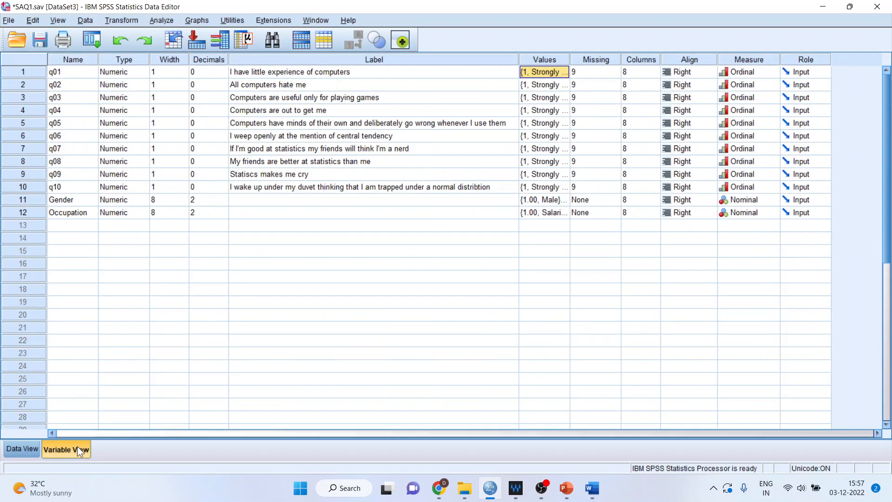
left_click(302, 73)
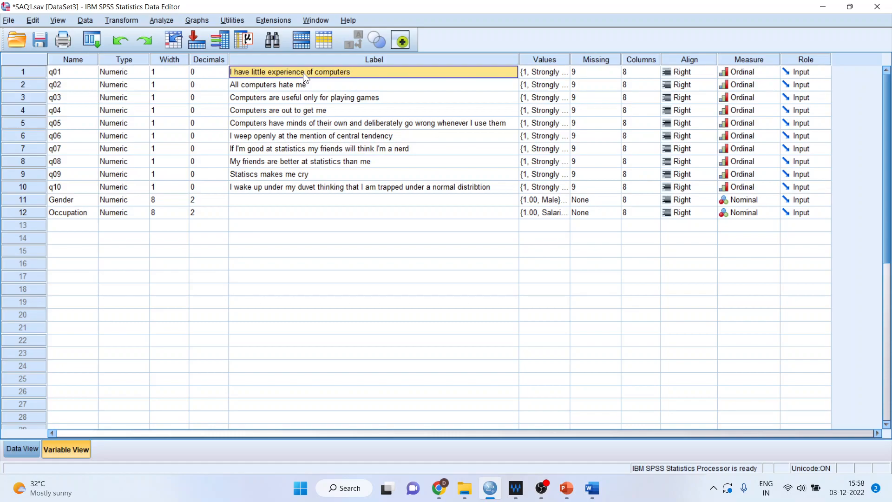
left_click(299, 84)
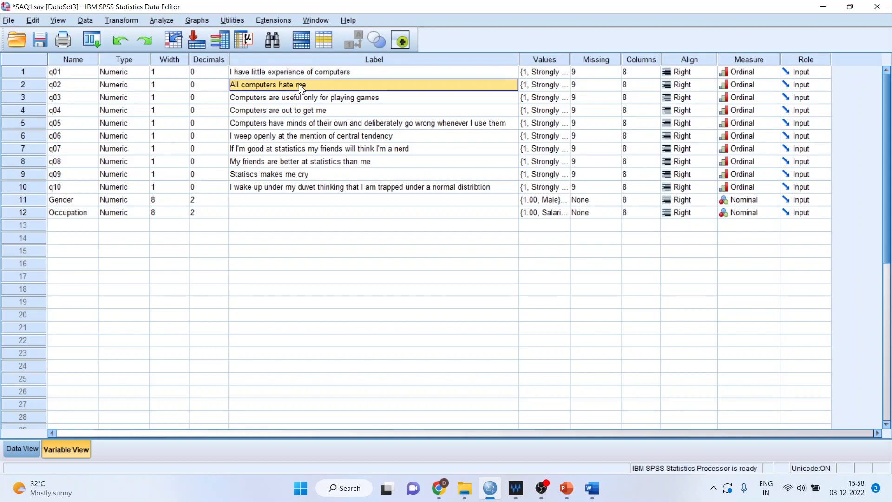
left_click(300, 96)
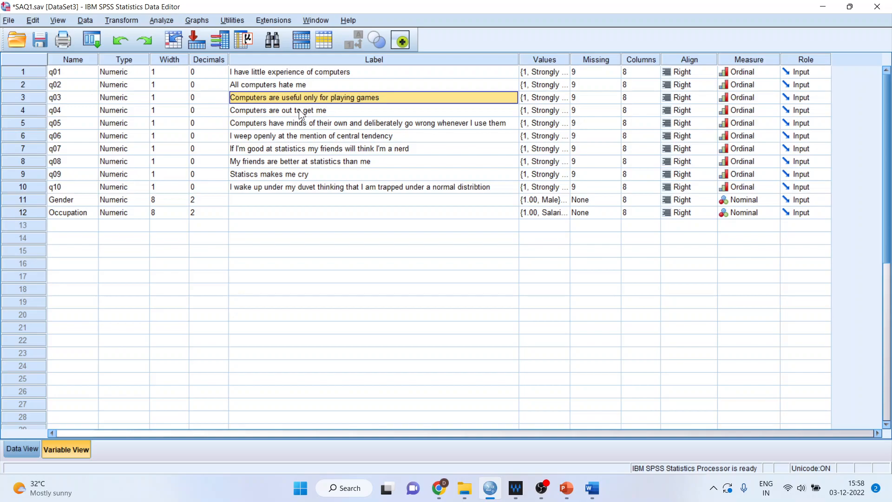
left_click(299, 110)
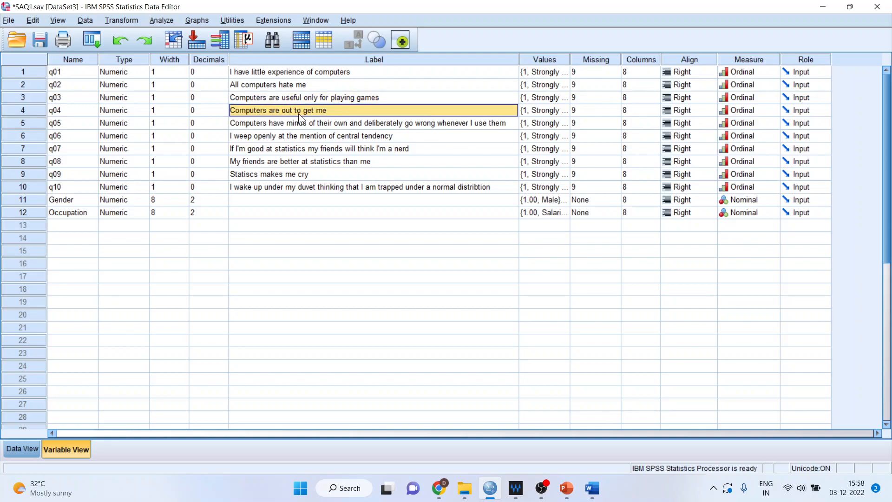
left_click(298, 123)
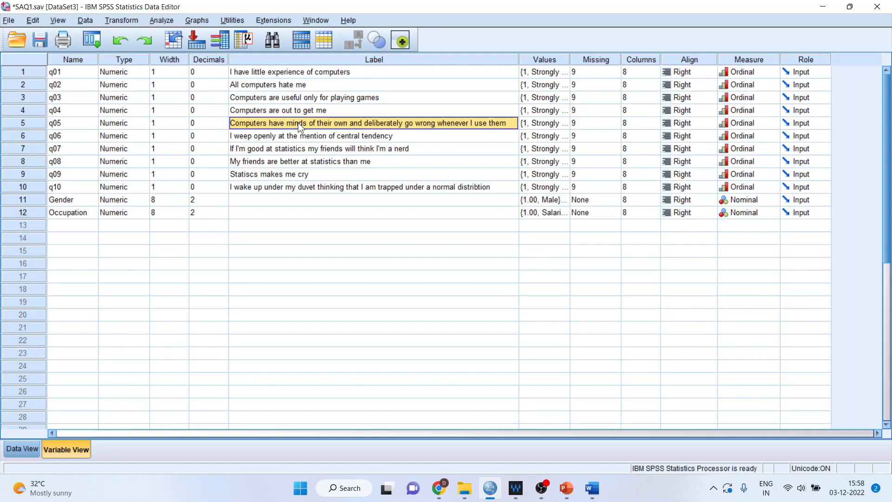
left_click(297, 136)
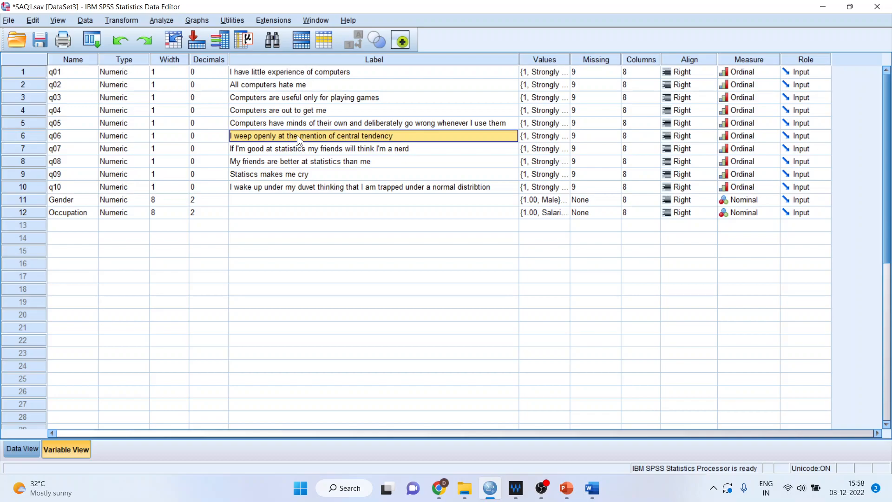
left_click(294, 148)
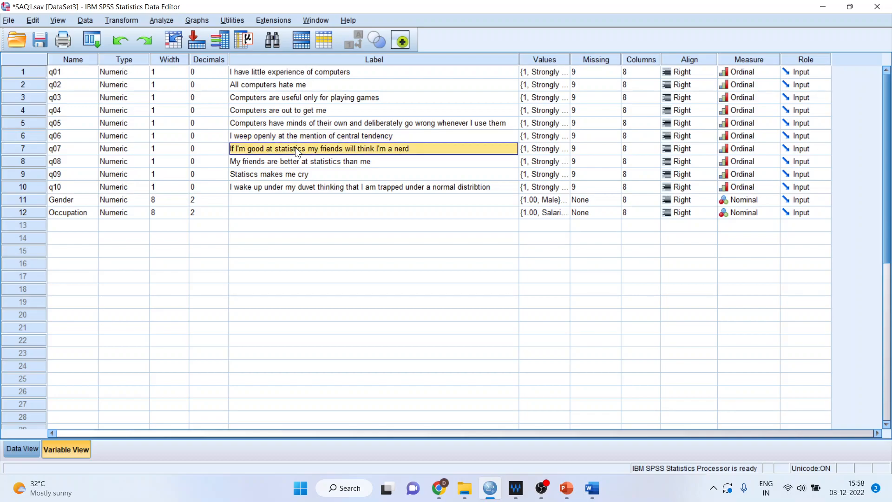
left_click(296, 161)
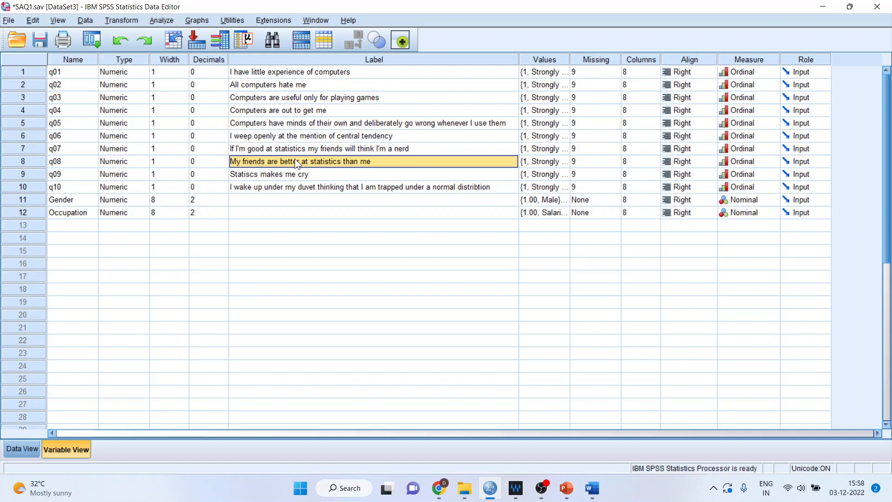
left_click(295, 175)
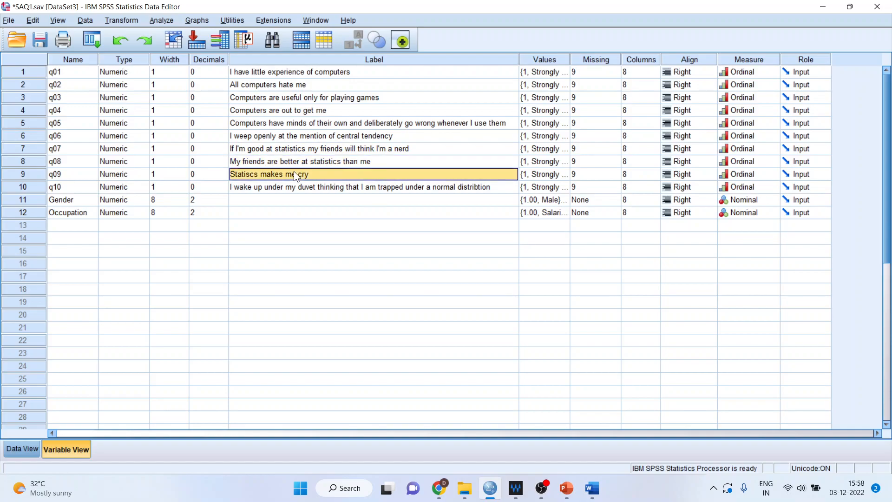
left_click(295, 187)
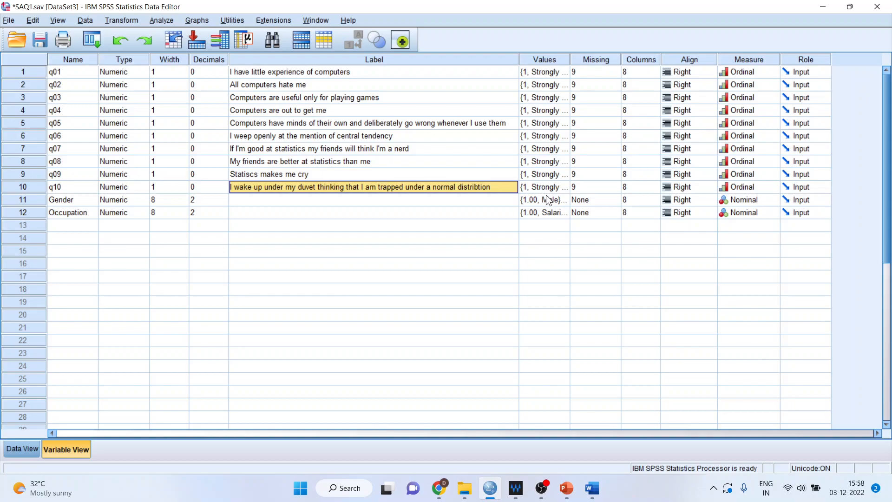
Step: Check the value labels defined for the Gender and Occupation variables, leaving both sets unchanged
left_click(559, 200)
left_click(559, 200)
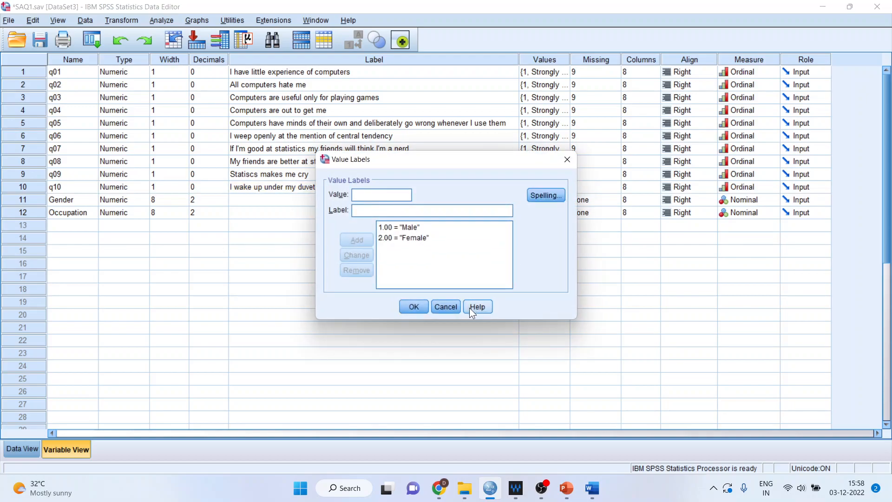
left_click(447, 307)
left_click(560, 211)
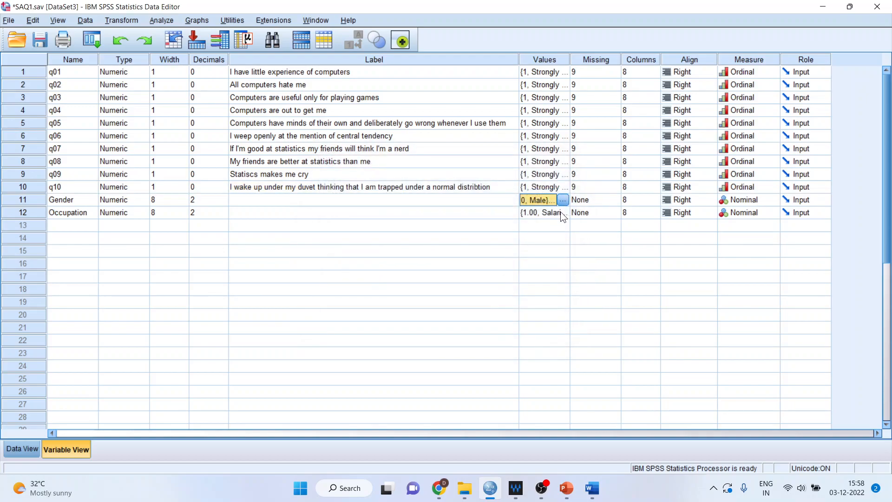
left_click(560, 211)
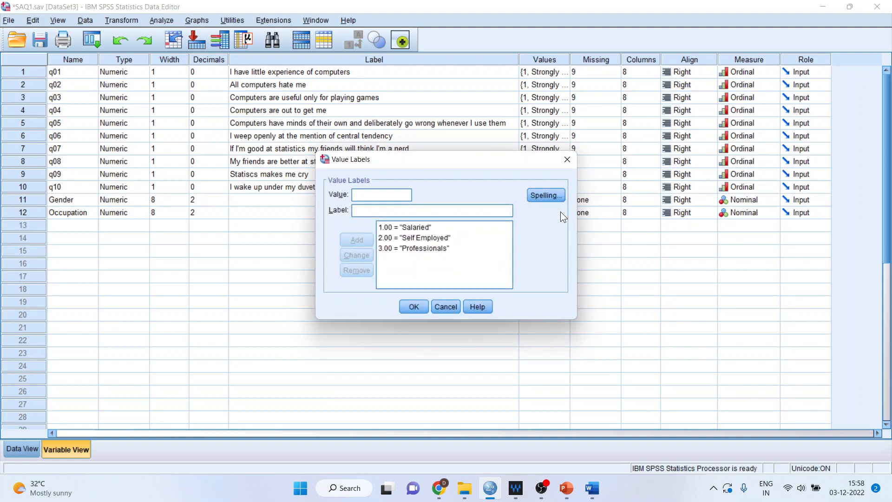
left_click(455, 306)
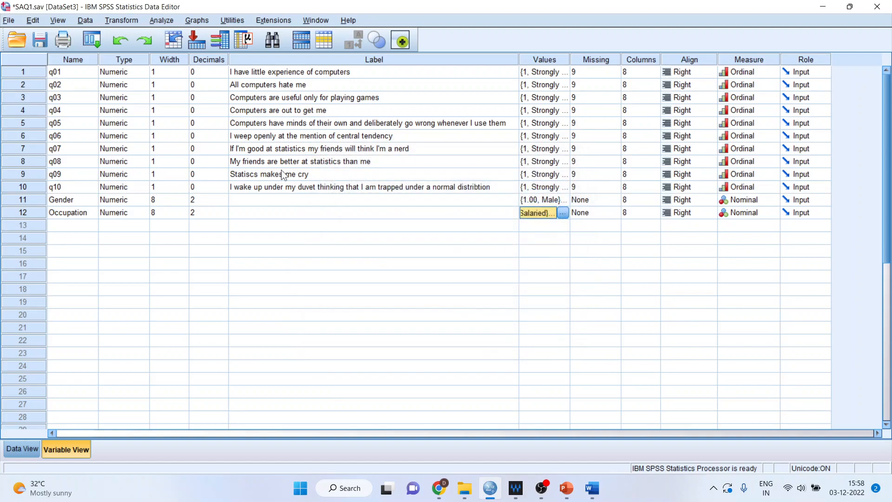
Step: Start a Frequencies analysis, reset its previous settings and add q01 as the variable to analyse
left_click(165, 24)
mouse_move(249, 48)
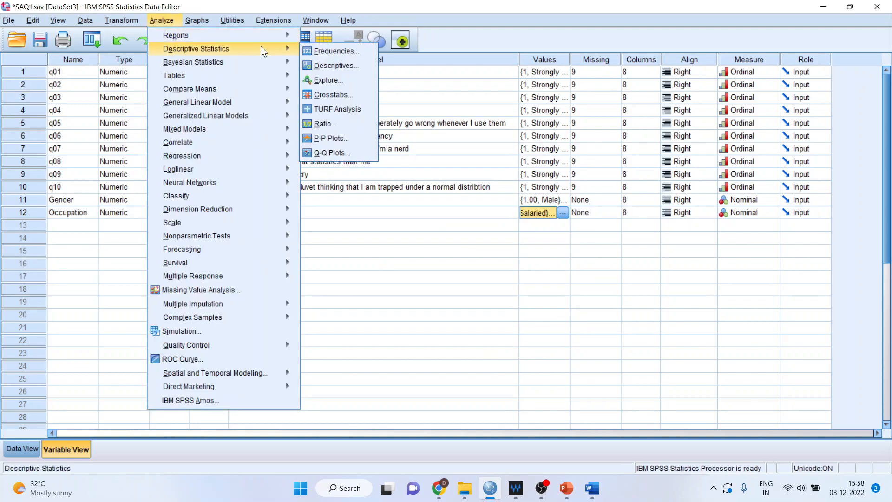
left_click(325, 49)
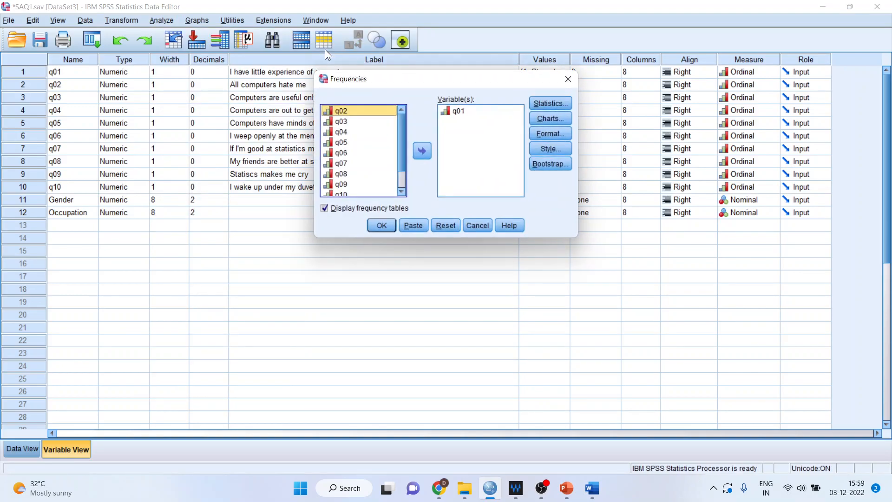
left_click(446, 226)
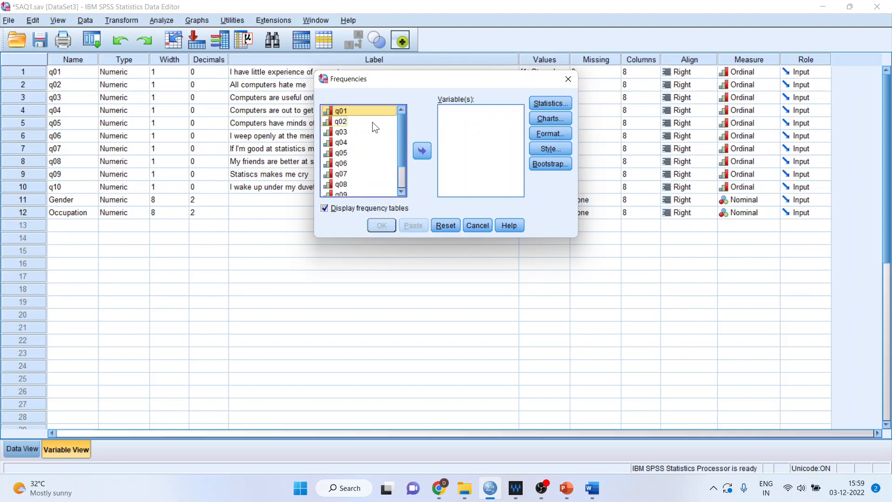
left_click(423, 152)
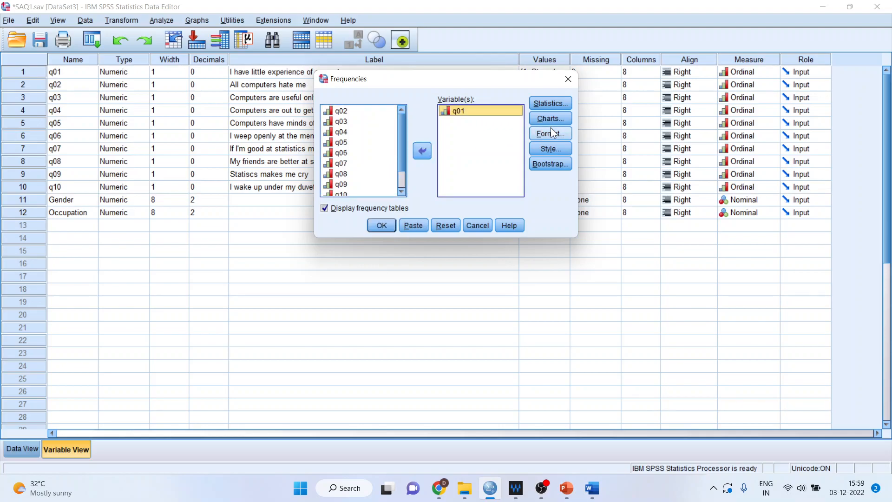
Step: Set the Frequencies output to include bar charts with percentages as the chart values
left_click(558, 118)
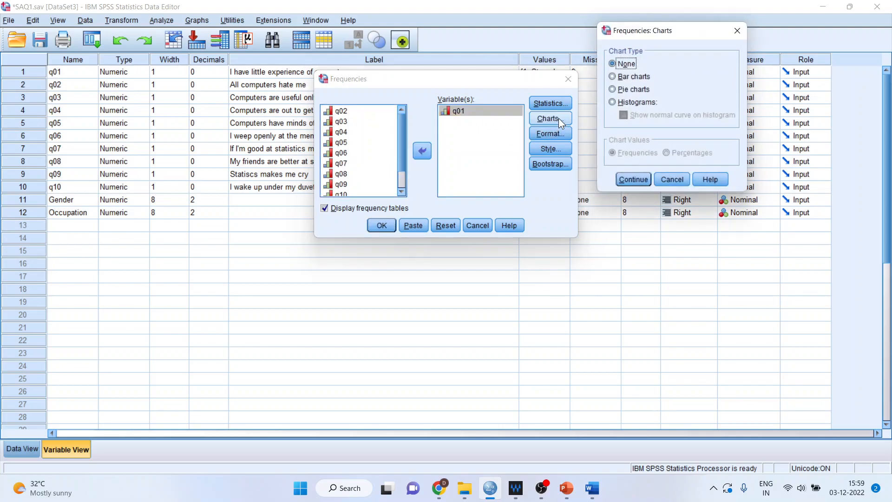
left_click(615, 78)
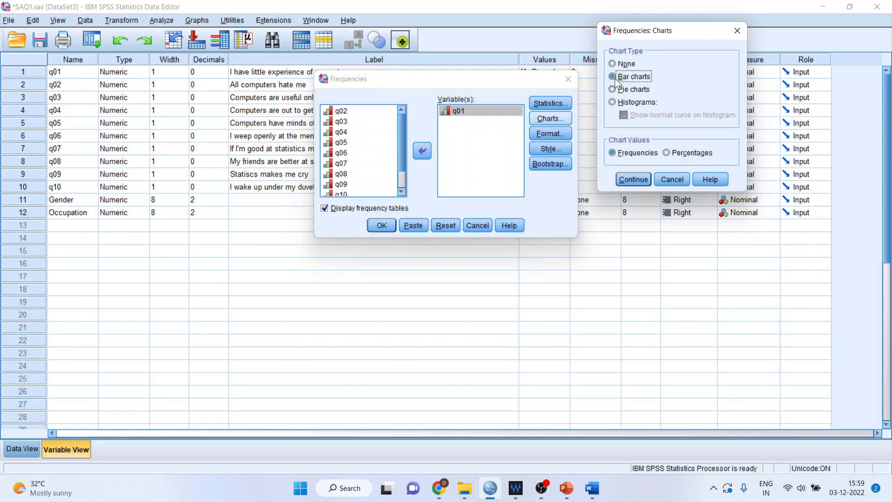
left_click(668, 153)
left_click(634, 180)
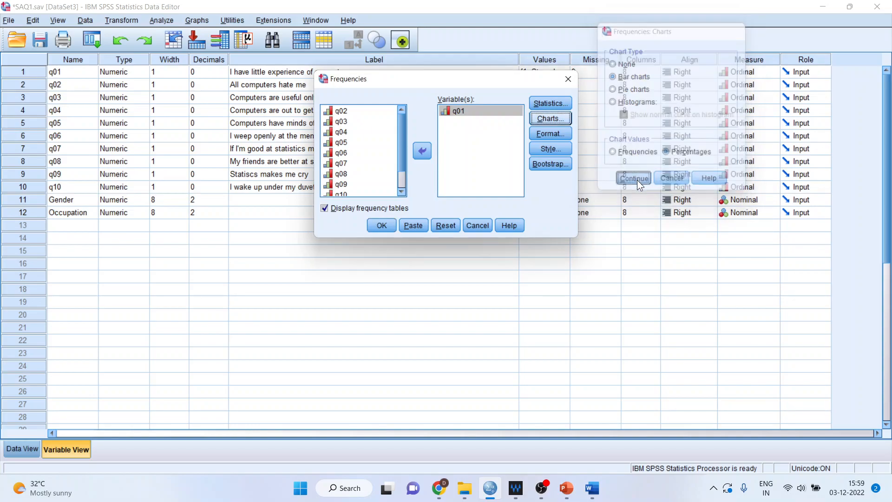
Step: Set the Frequencies format to organize output by variables and run the analysis for q01
left_click(558, 135)
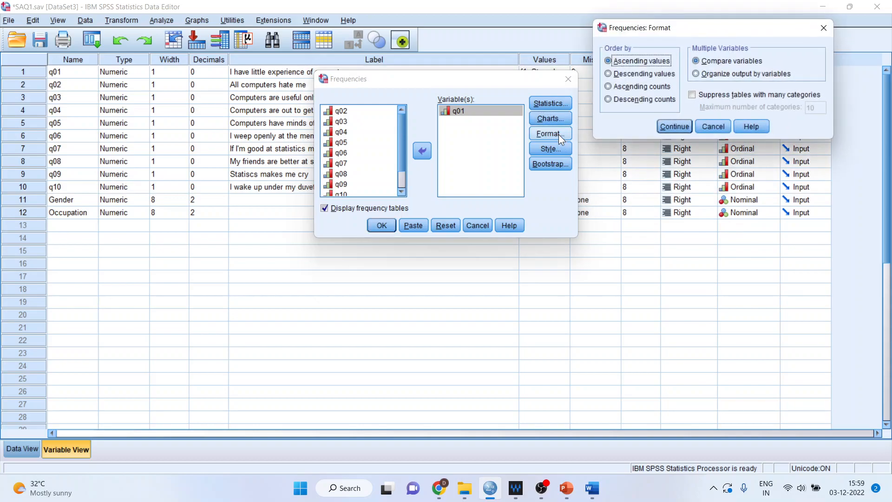
left_click(696, 74)
left_click(675, 125)
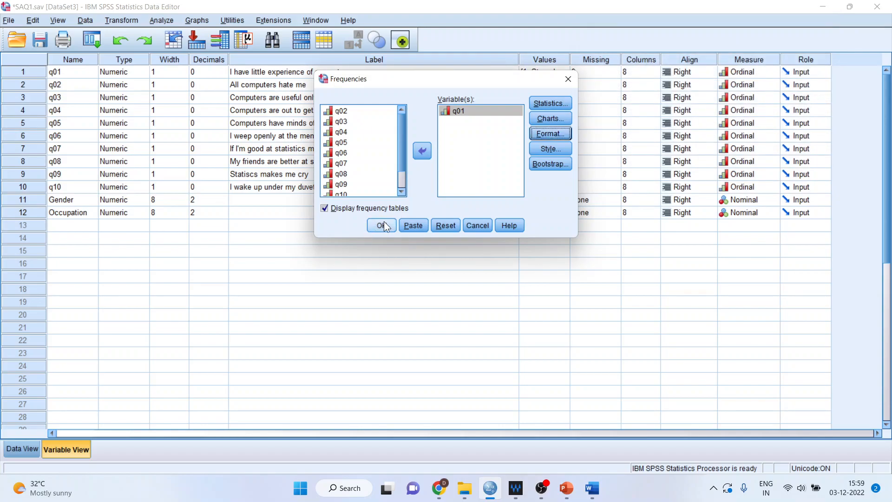
left_click(383, 225)
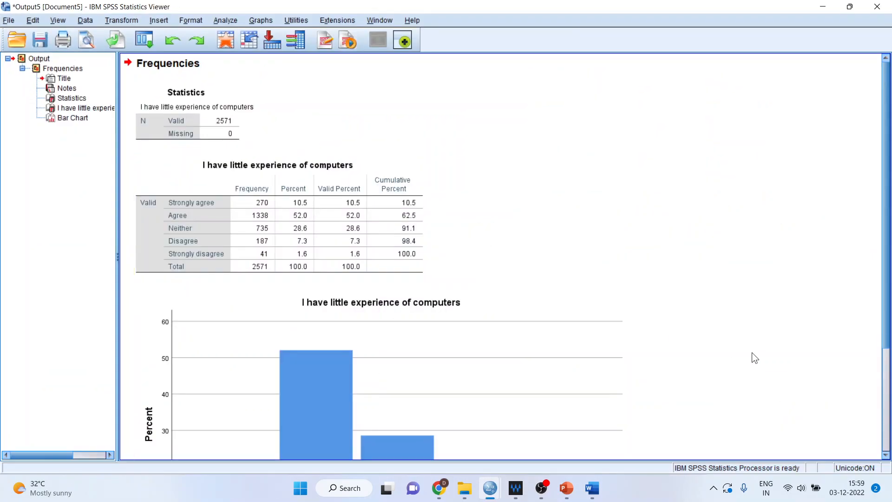
Step: Examine the frequency table and percentage bar chart for "I have little experience of computers" in the output
left_click(885, 456)
left_click(886, 457)
left_click(887, 458)
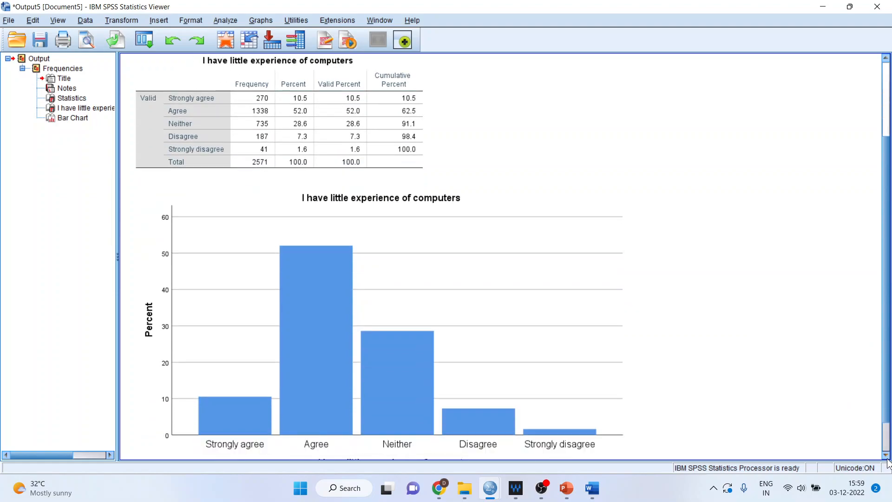
left_click(337, 135)
left_click(352, 217)
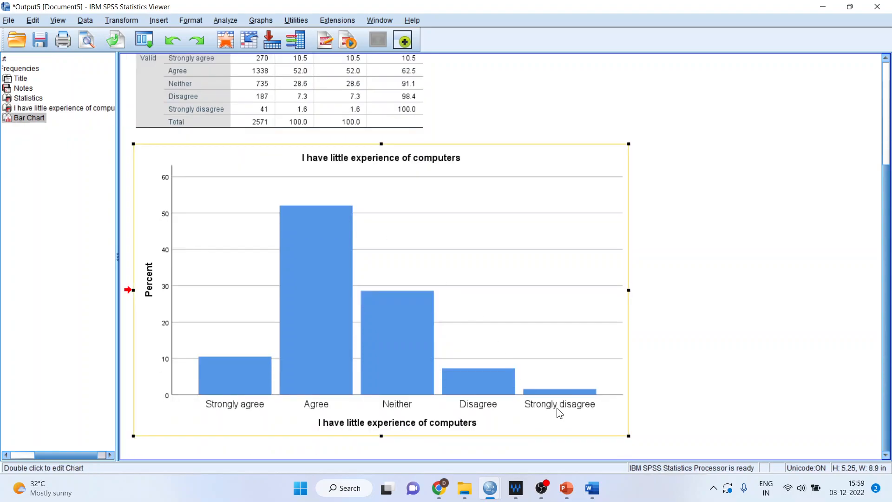
Step: Switch to the Word document "20. Likert Scale Analysis" and read the first statement's frequency table, bar chart and written interpretation
mouse_move(592, 483)
left_click(568, 453)
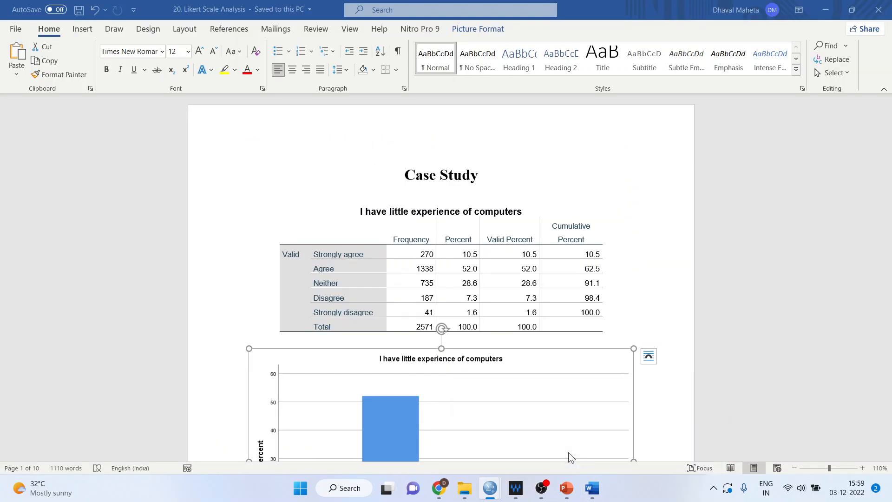
left_click(887, 456)
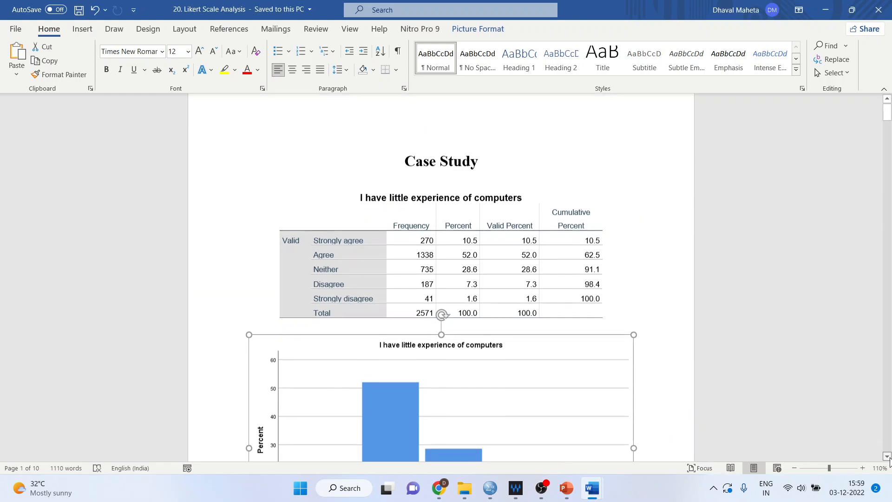
left_click(887, 457)
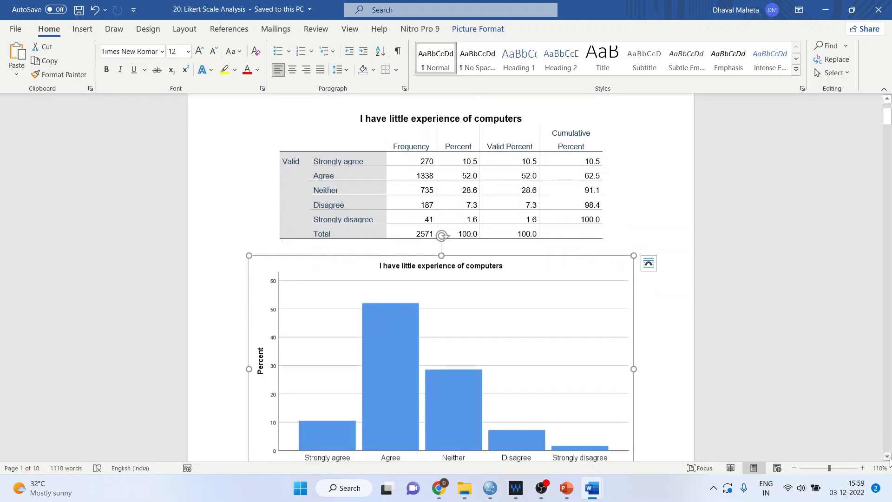
left_click(887, 457)
left_click(887, 457)
left_click(887, 457)
left_click(887, 457)
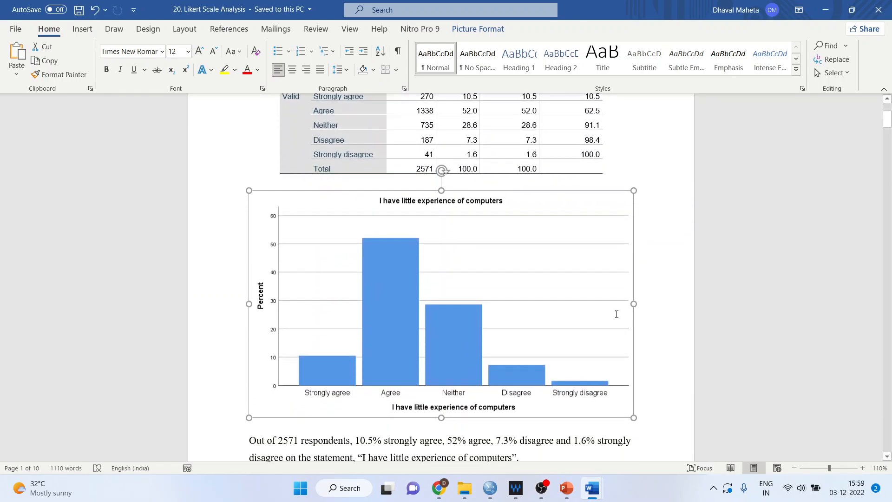
double_click(423, 169)
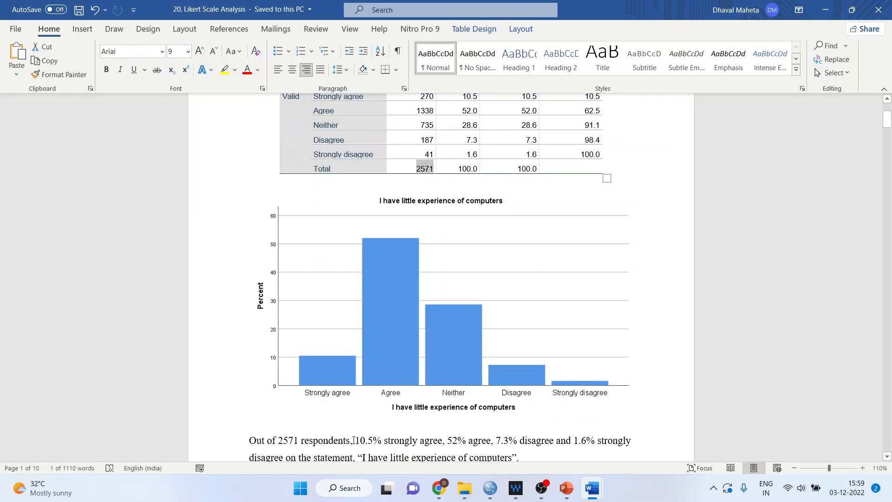
left_click(886, 98)
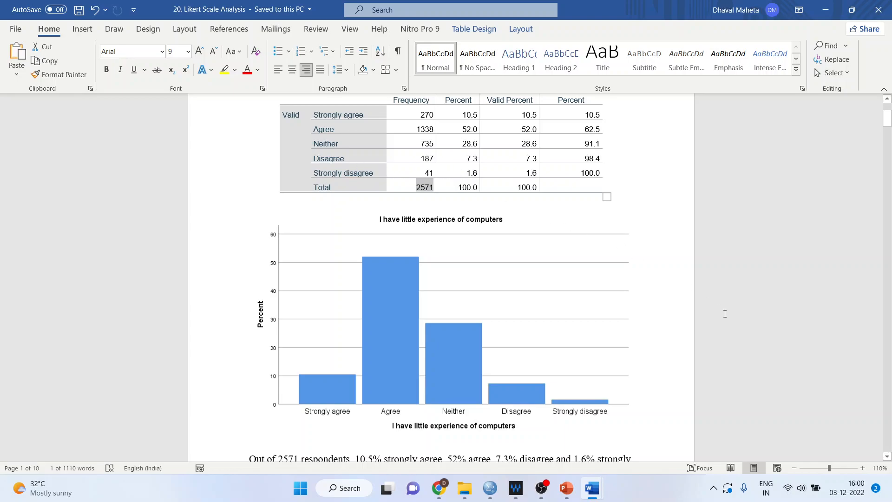
left_click(887, 456)
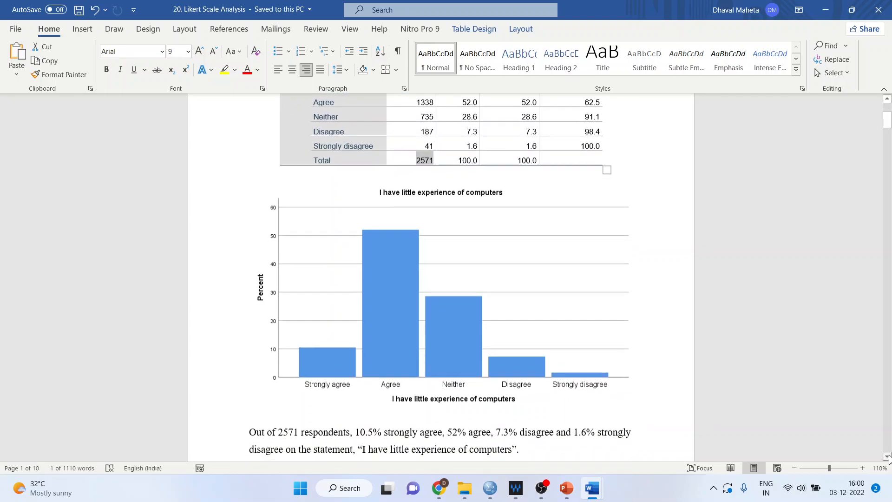
Step: Finish reading the written interpretation below the bar chart and switch back to the SAQ1.sav Data Editor in SPSS
left_click(887, 457)
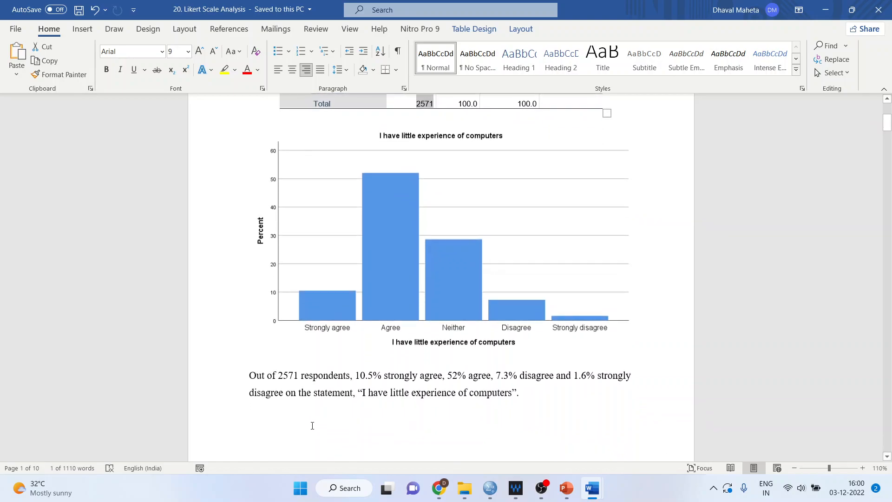
left_click_drag(286, 395, 522, 393)
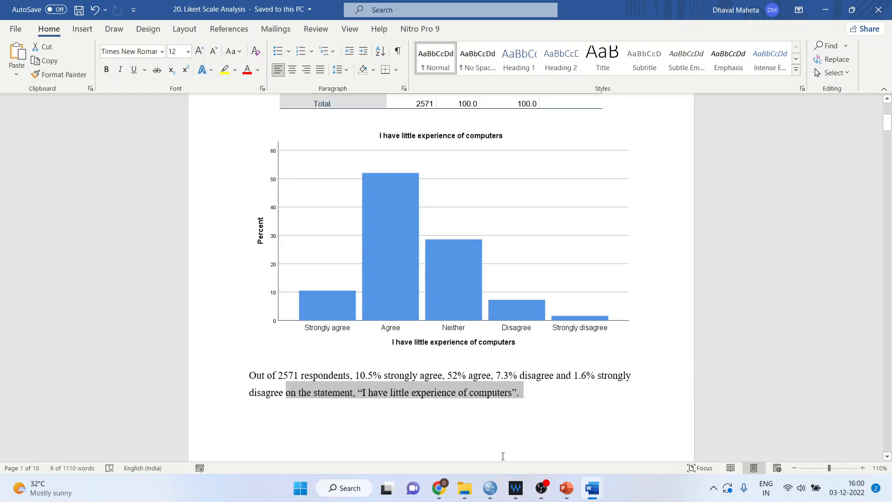
mouse_move(490, 488)
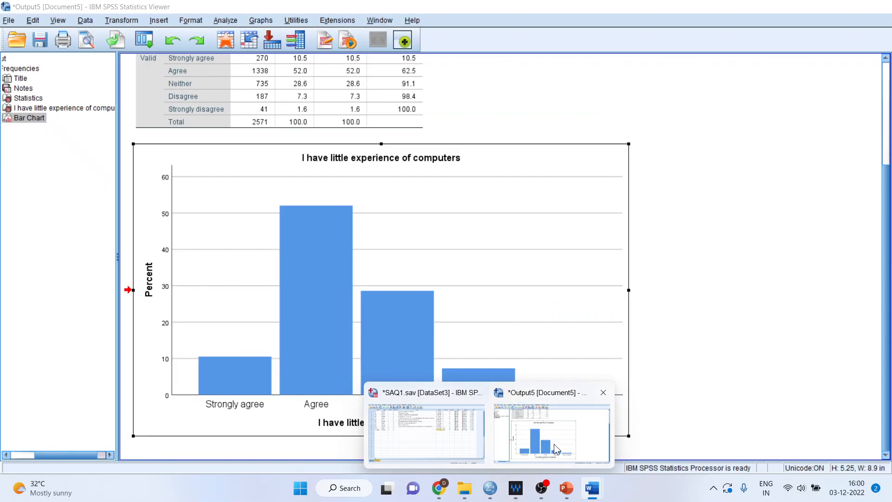
left_click(554, 444)
mouse_move(490, 488)
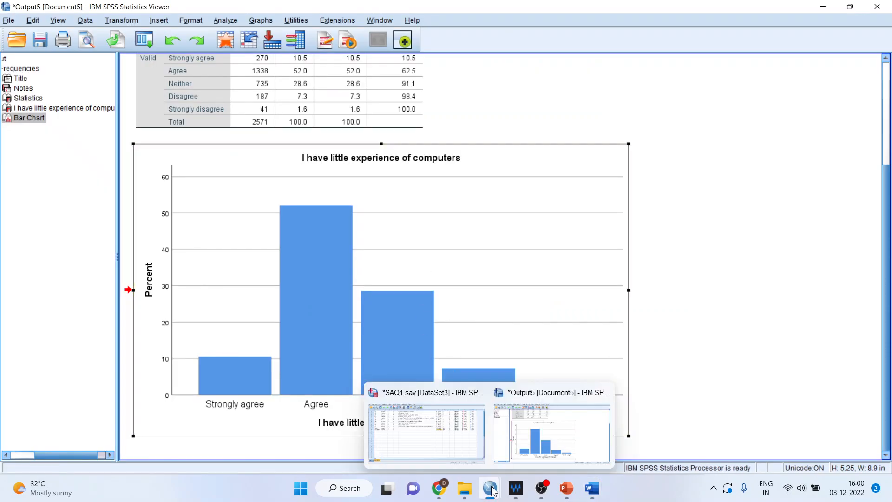
left_click(456, 444)
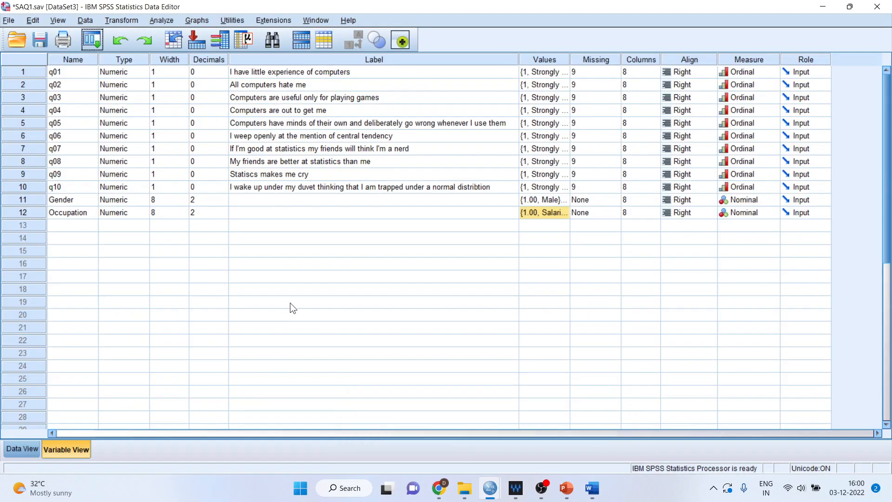
Step: Review the survey items as two groups, q01 to q05 and q06 to q10, and highlight q01 to q05 again
left_click(68, 69)
key("shift+Down")
key("shift+Down")
key("shift+Down")
key("shift+Down")
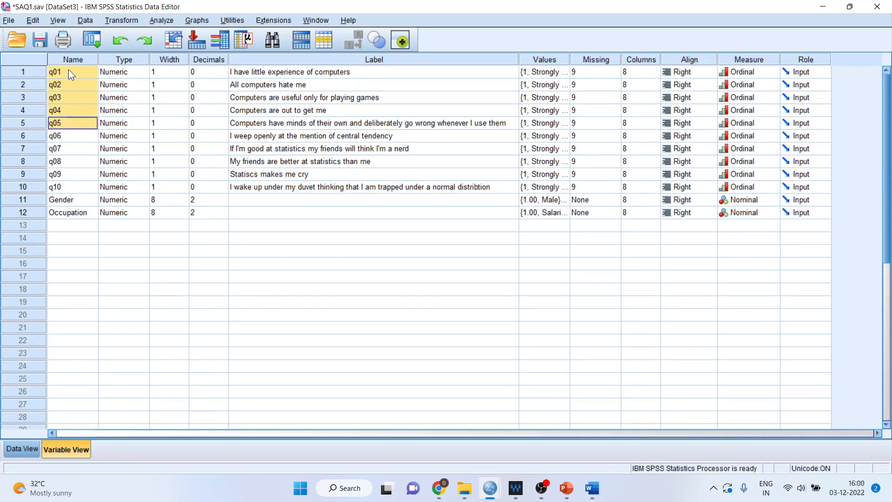
key("Down")
key("shift+Down")
key("shift+Down")
key("shift+Down")
key("shift+Down")
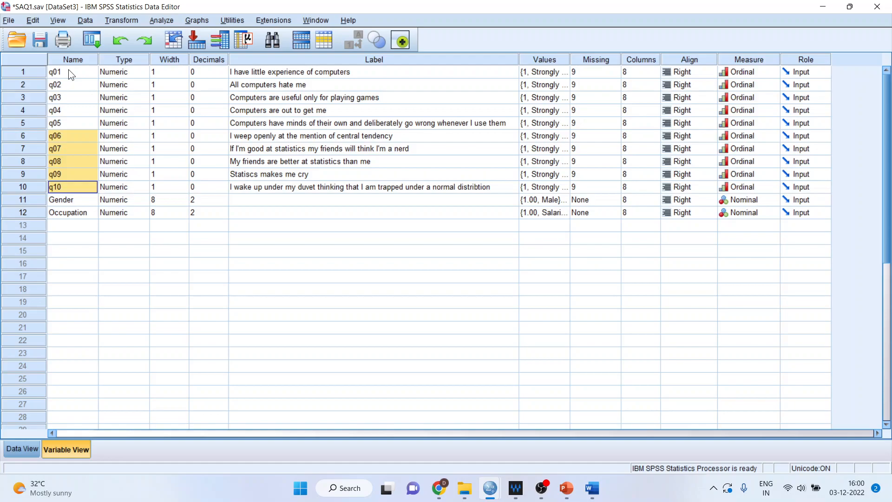
left_click(68, 70)
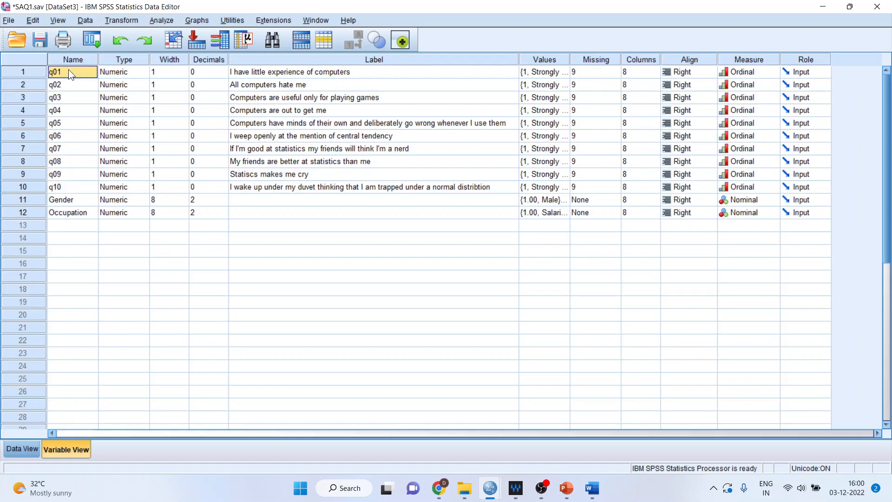
key("shift+Down")
key("shift+Down")
key("shift+Down")
key("shift+Down")
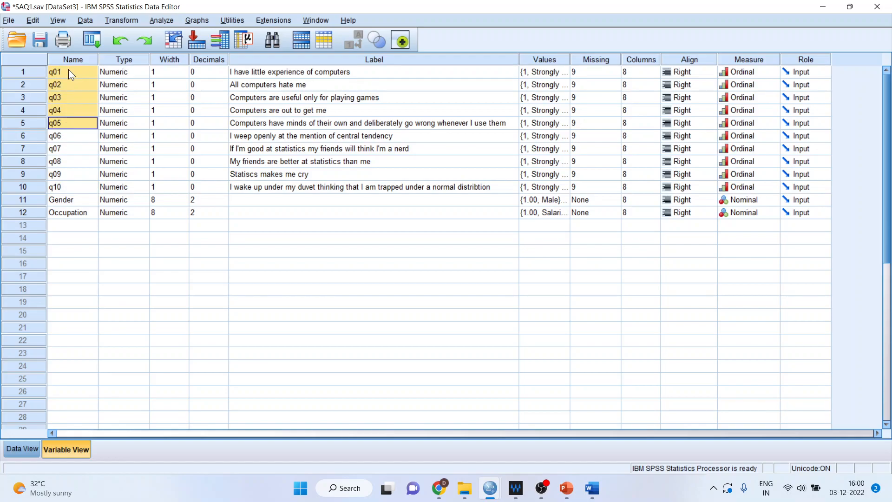
Step: Start a Compute Variable transformation and insert the Mean function from the All function group into the numeric expression
left_click(119, 20)
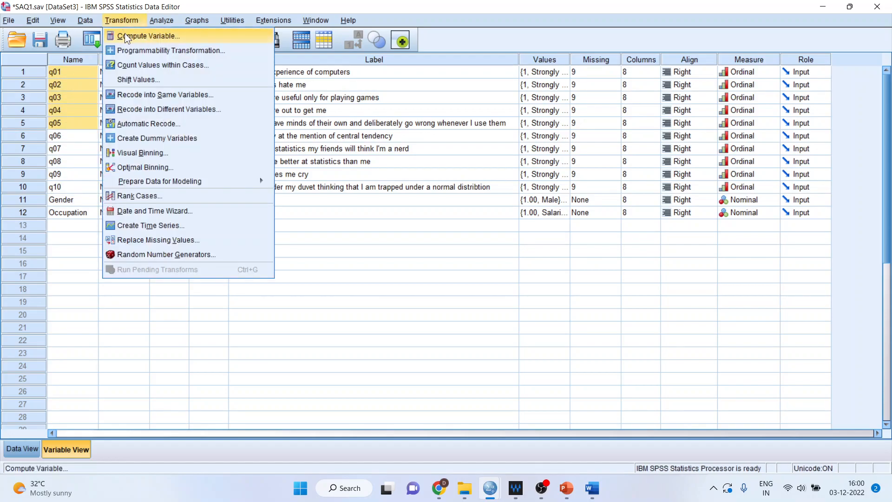
left_click(124, 33)
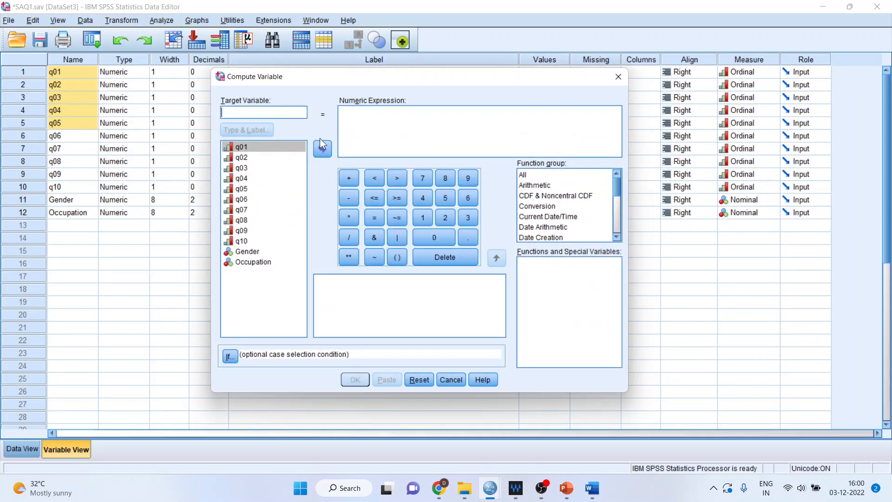
left_click(524, 174)
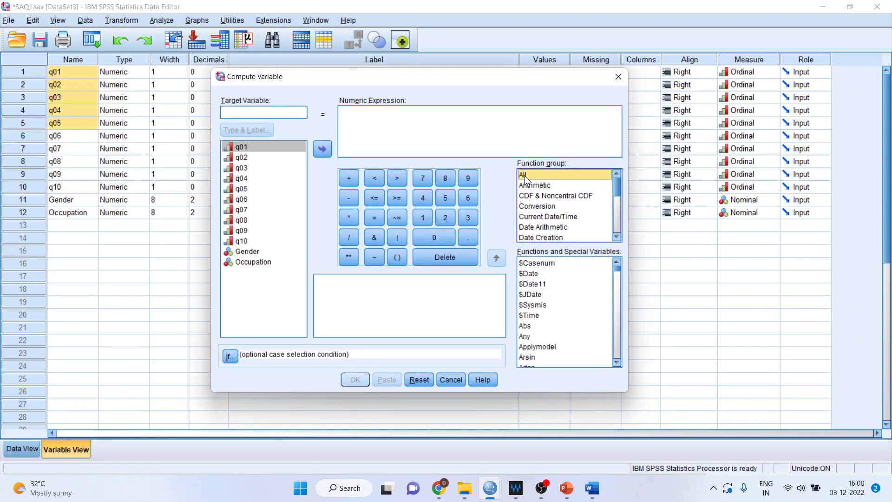
scroll(620, 346, "down", 20)
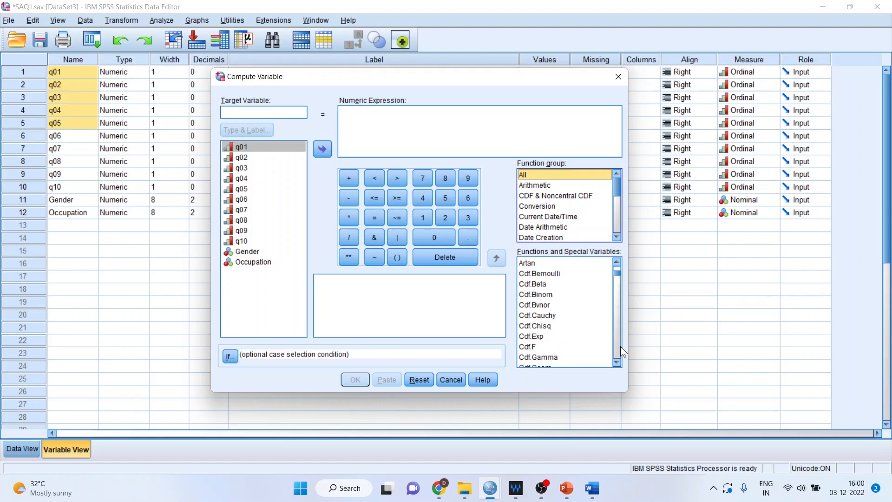
scroll(620, 347, "down", 7)
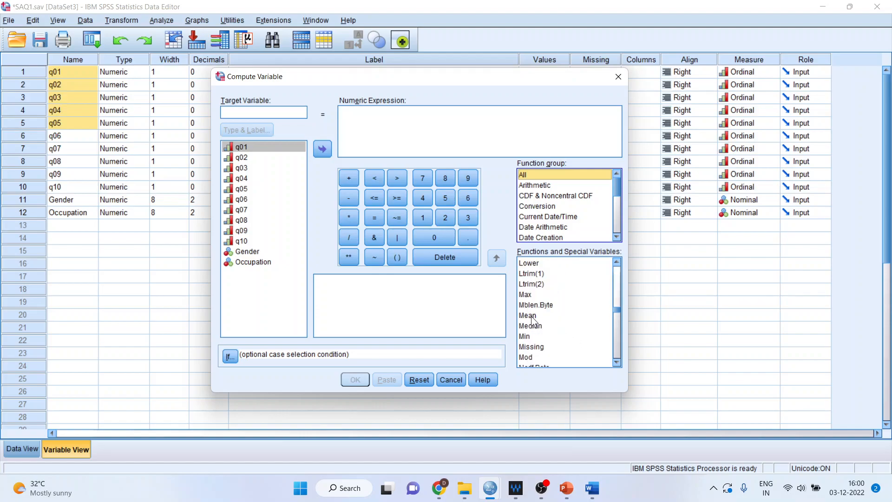
double_click(531, 316)
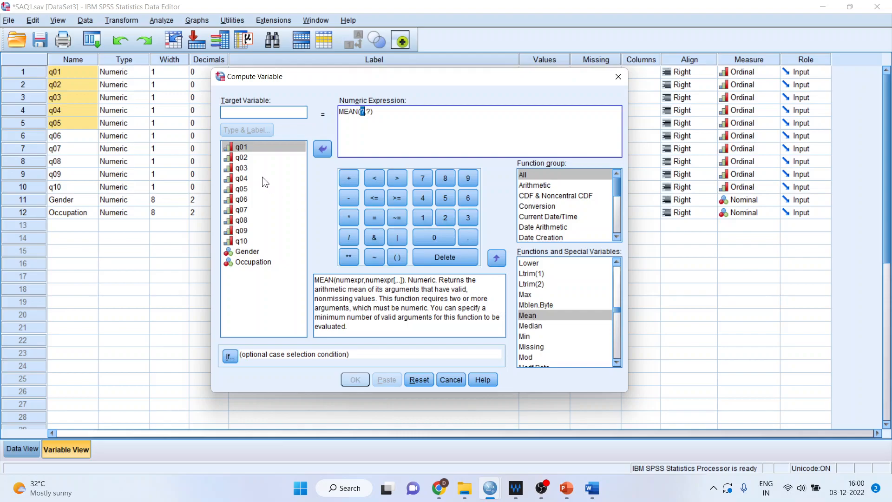
Step: Enter q01 and q02 as the first two arguments of the MEAN expression, replacing the placeholders
left_click(241, 147)
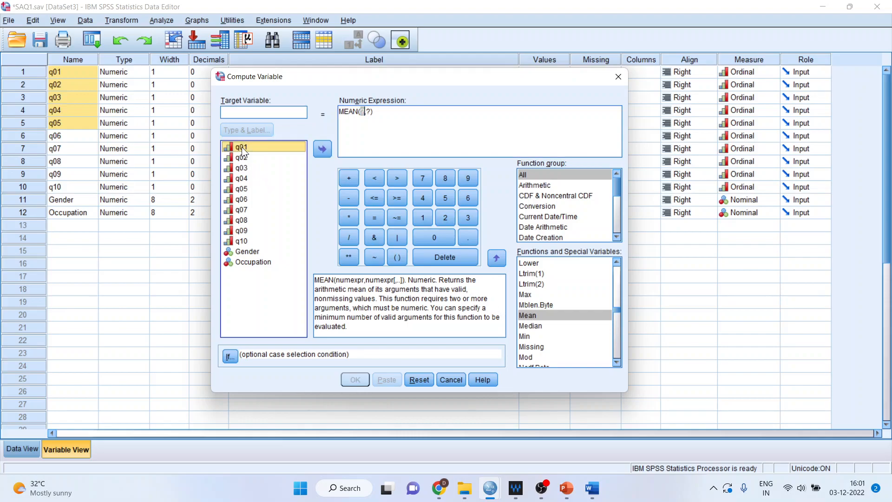
left_click(323, 149)
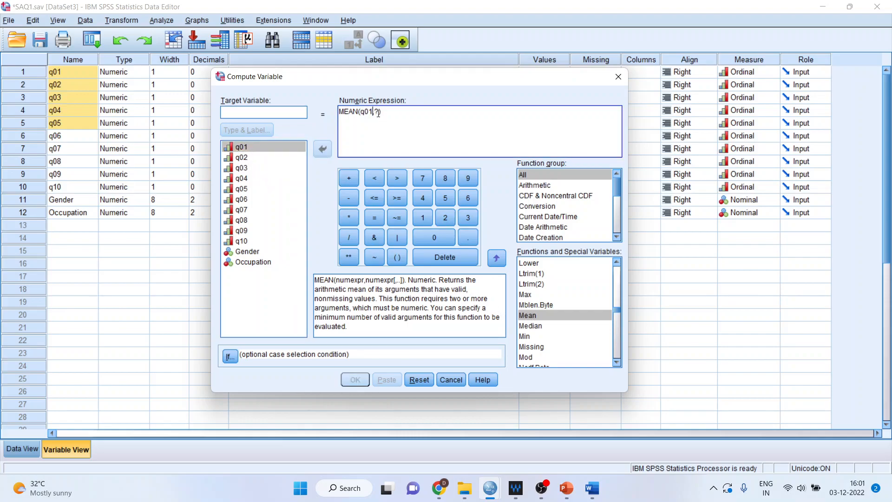
left_click(378, 112)
key("BackSpace")
left_click(249, 158)
left_click(316, 151)
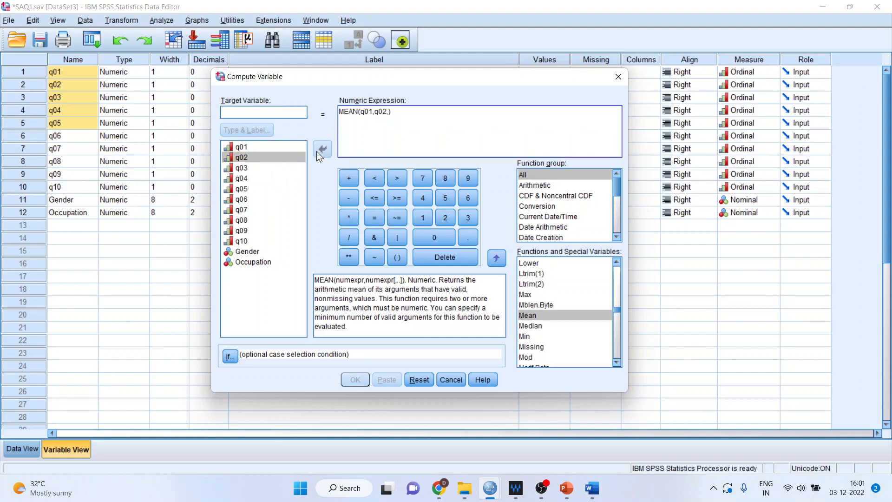
Step: Add q03, q04 and q05 to complete the expression as MEAN(q01,q02,q03,q04,q05)
left_click(248, 169)
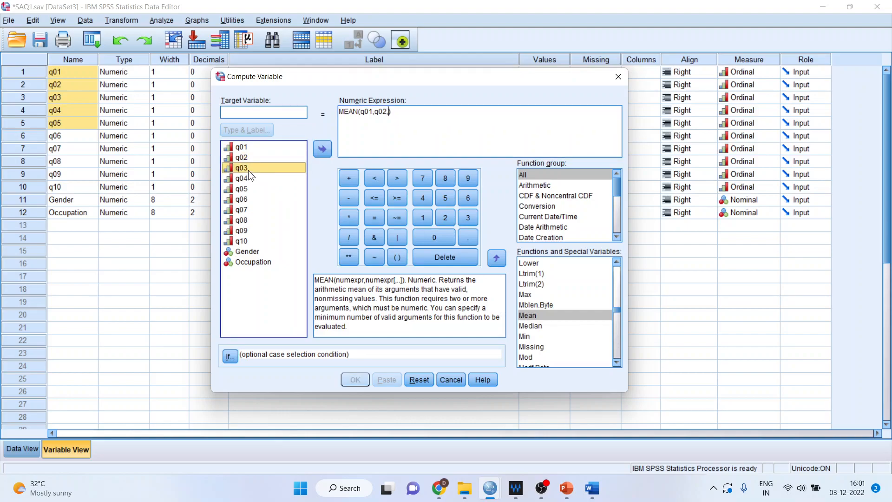
left_click(322, 148)
type(",")
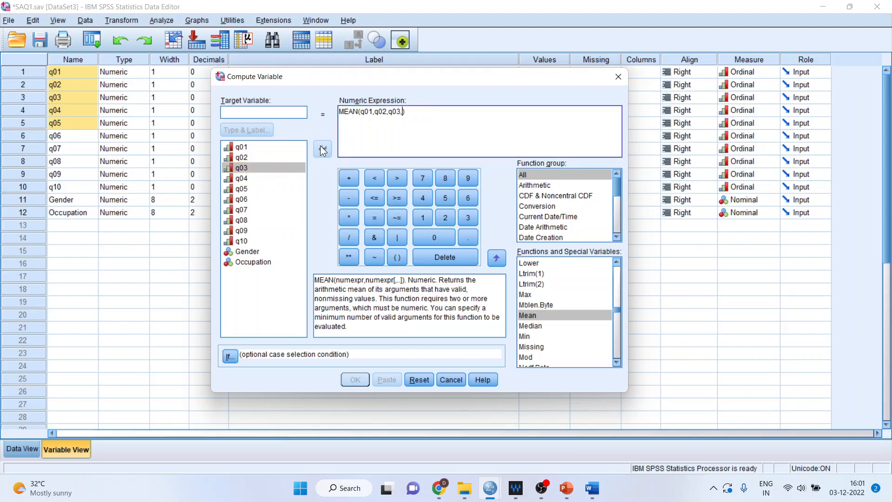
left_click(246, 178)
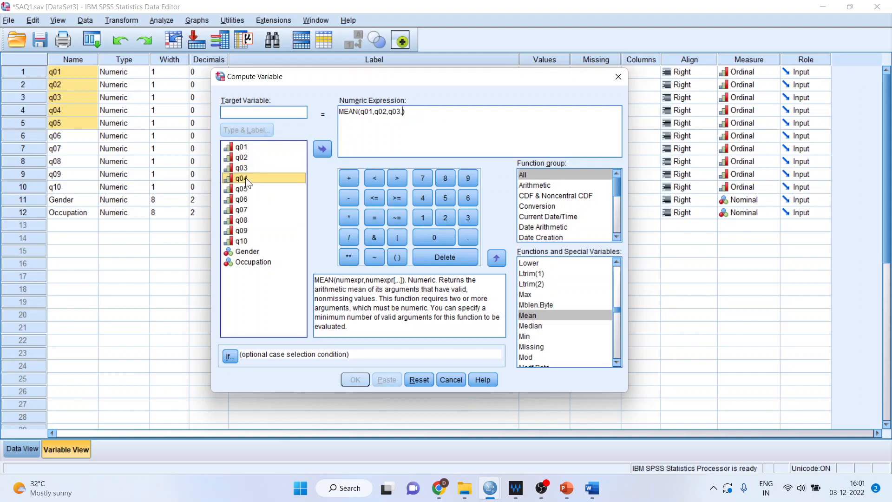
left_click(319, 149)
type(",")
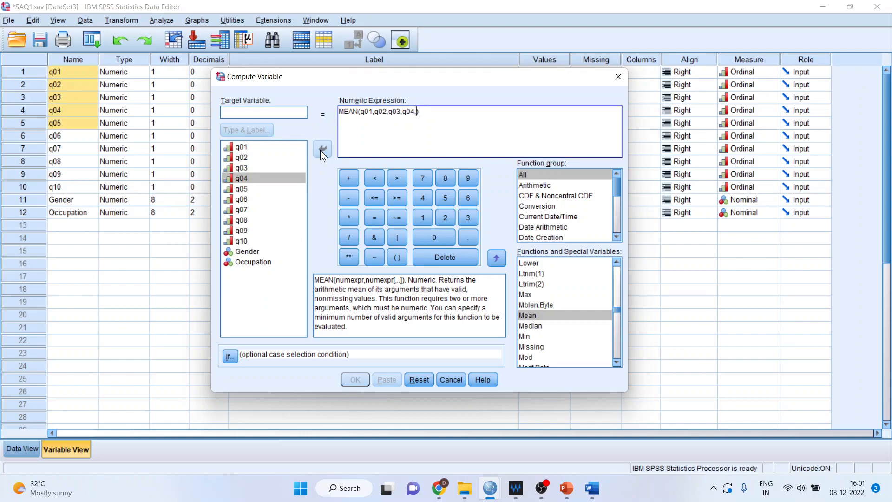
left_click(246, 187)
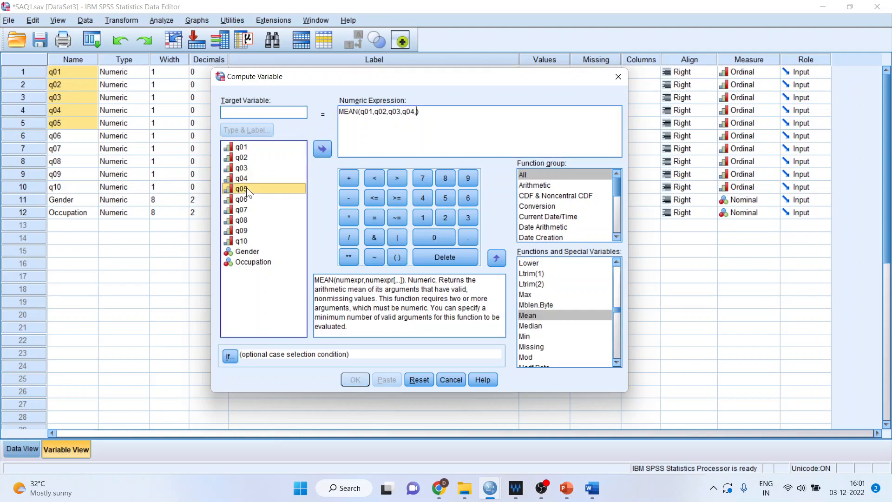
left_click(322, 149)
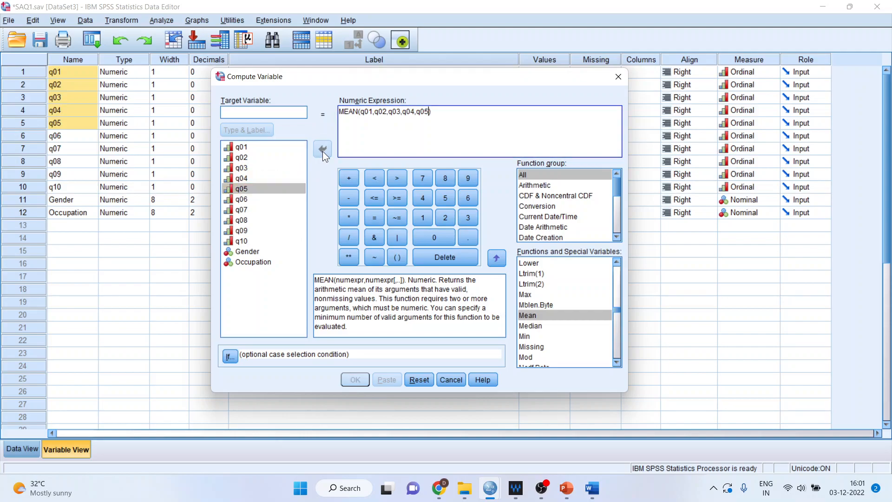
Step: Name the target variable Computer, label it "Fear of Computer" and compute it
left_click(270, 112)
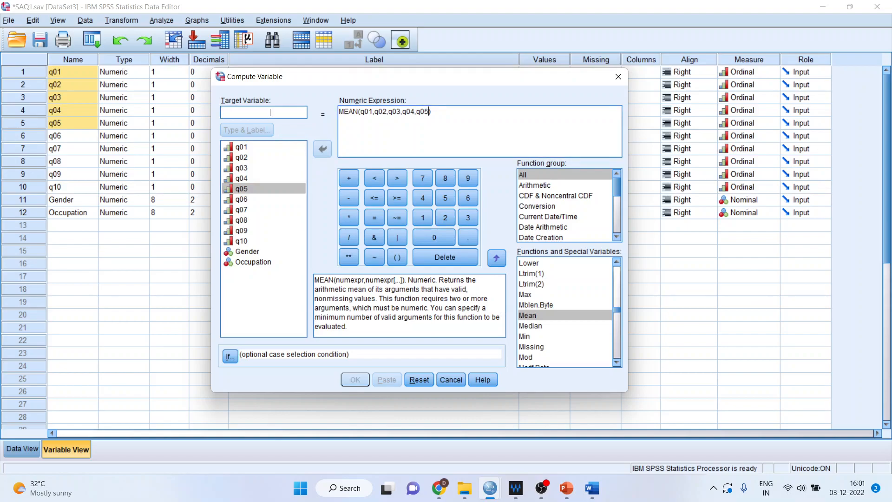
type("Computer")
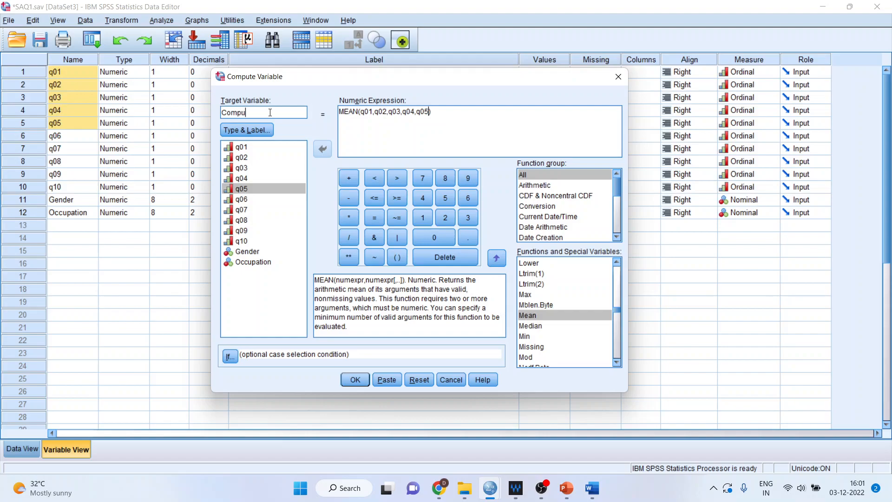
left_click(260, 130)
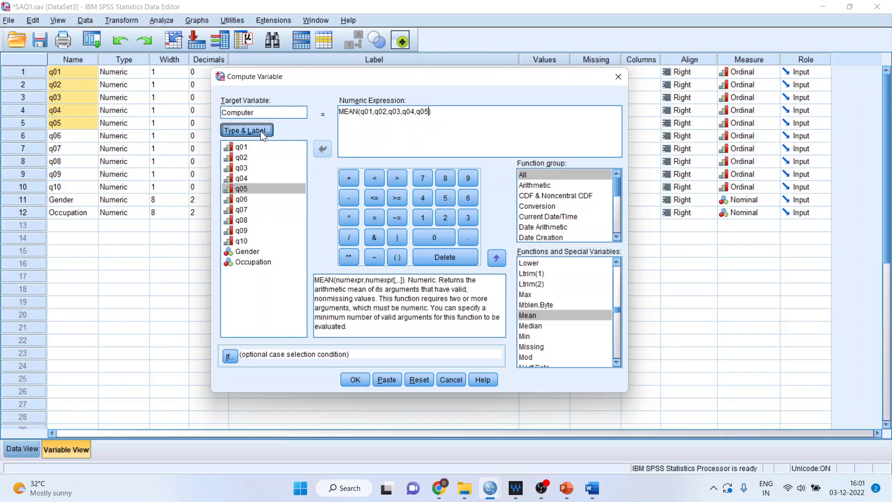
left_click(432, 199)
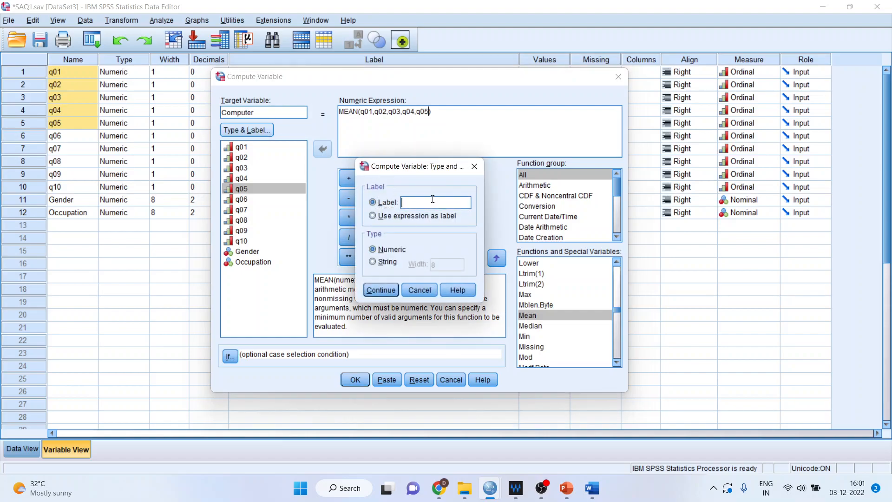
type("Fear of Computer")
left_click(381, 290)
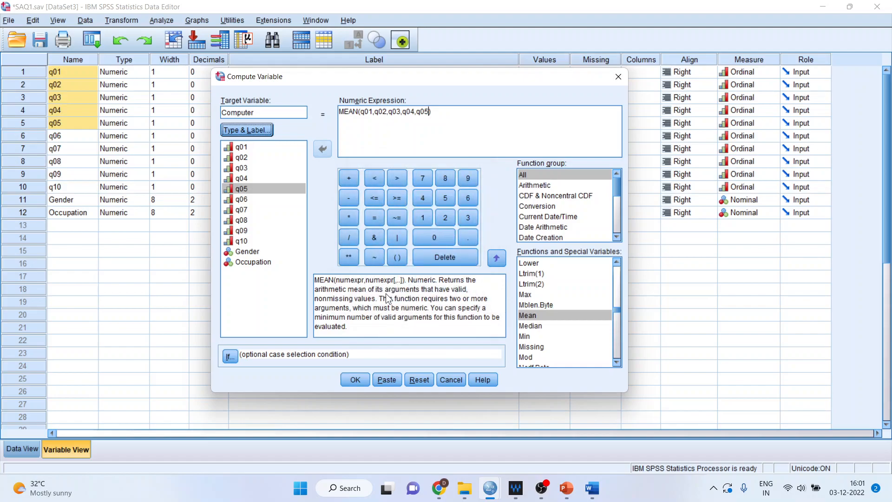
left_click(362, 376)
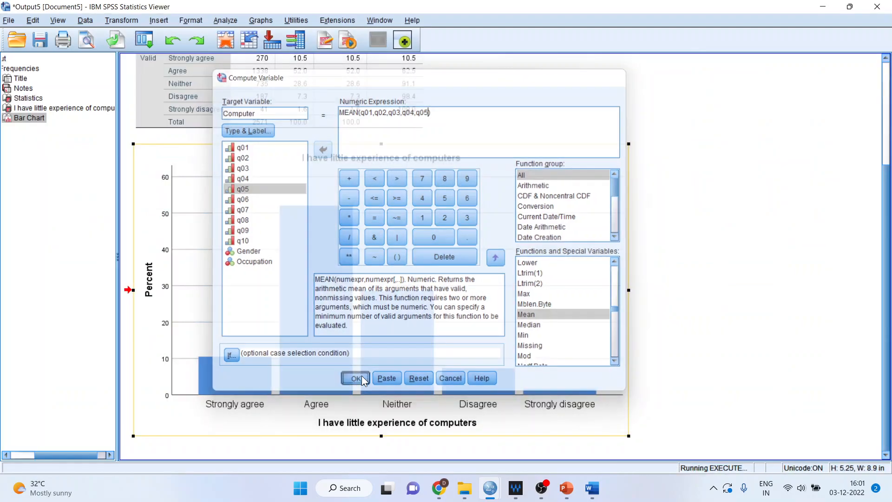
Step: Return to the SAQ1.sav data and inspect the computed Computer column alongside q01 in the case data
mouse_move(489, 487)
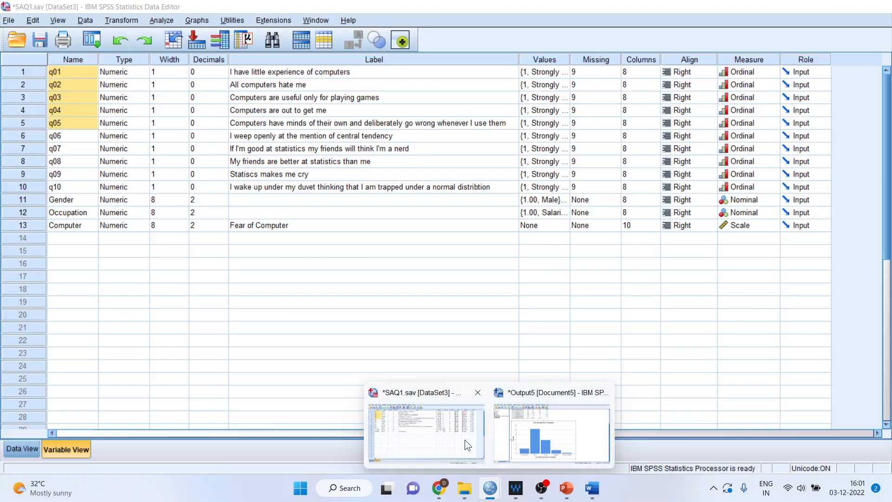
left_click(465, 439)
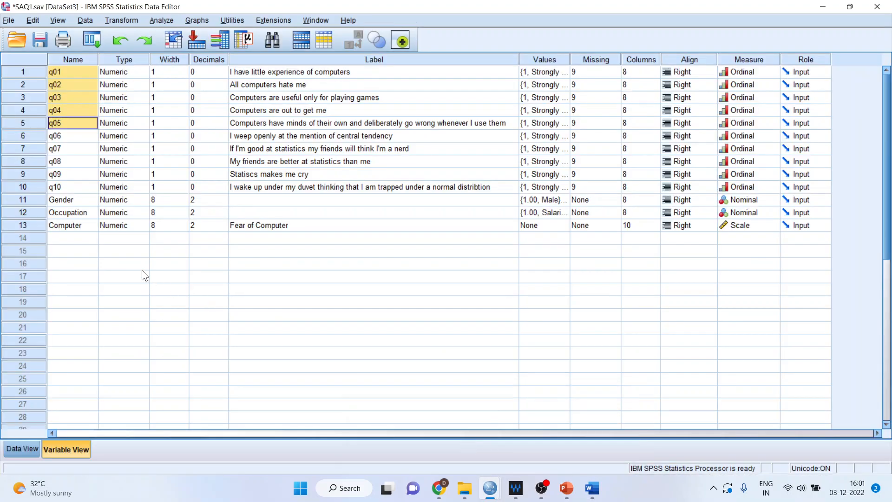
left_click(21, 448)
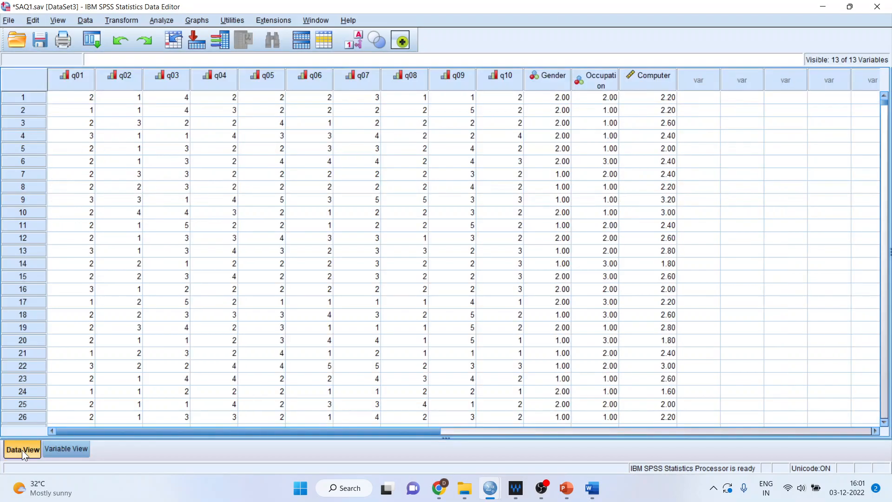
left_click(665, 78)
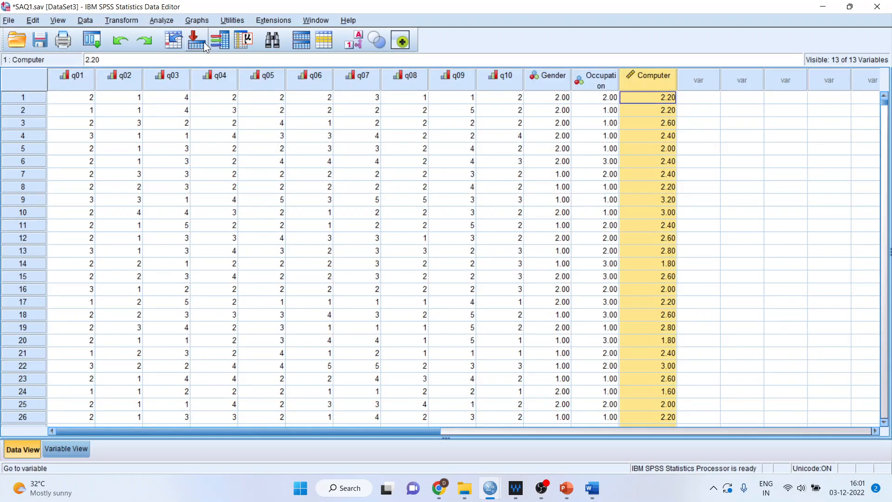
left_click(71, 88)
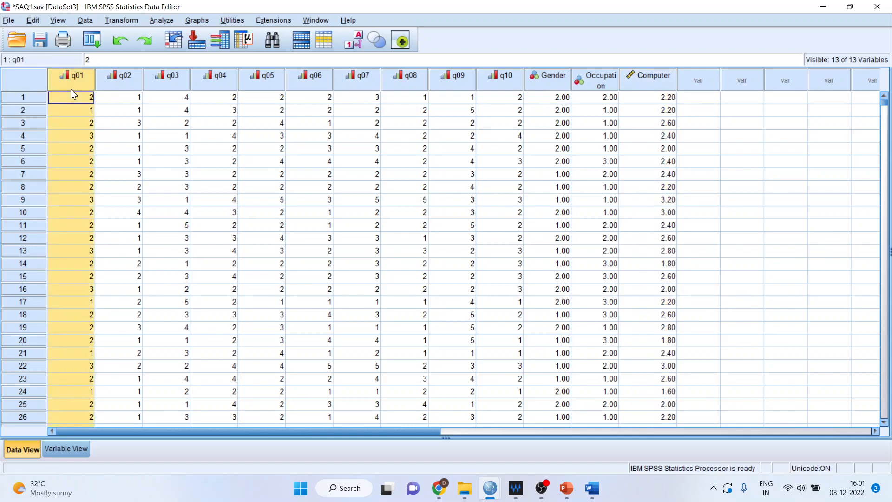
Step: Step through the first case's item responses from q01 to q05
key("Right")
key("Right")
key("Right")
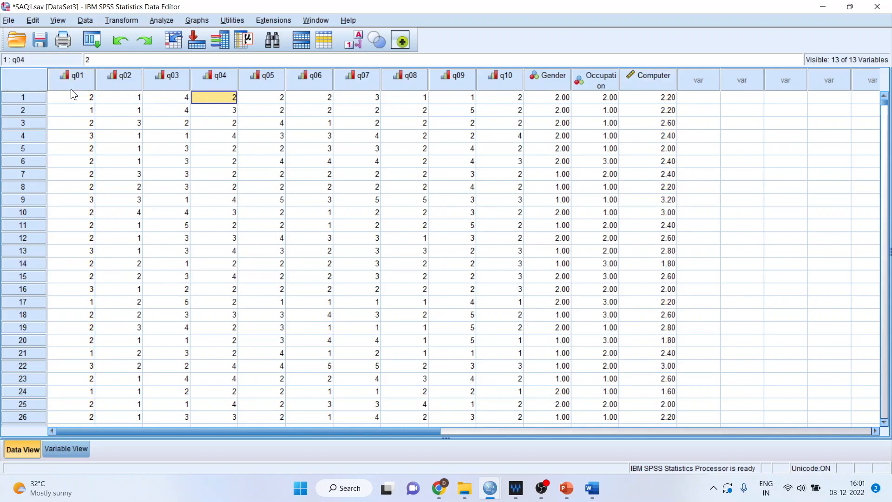
key("Right")
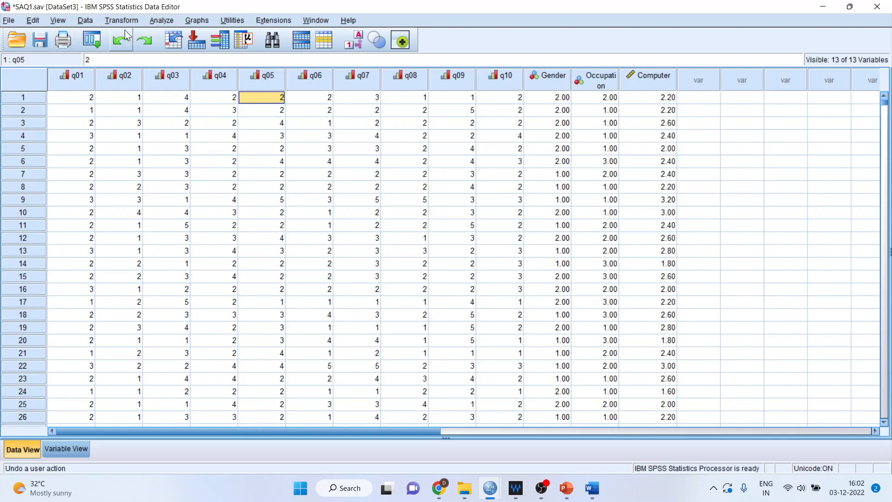
Step: Reset the Compute Variable settings and start a new expression with the Mean function from the All function group
left_click(155, 18)
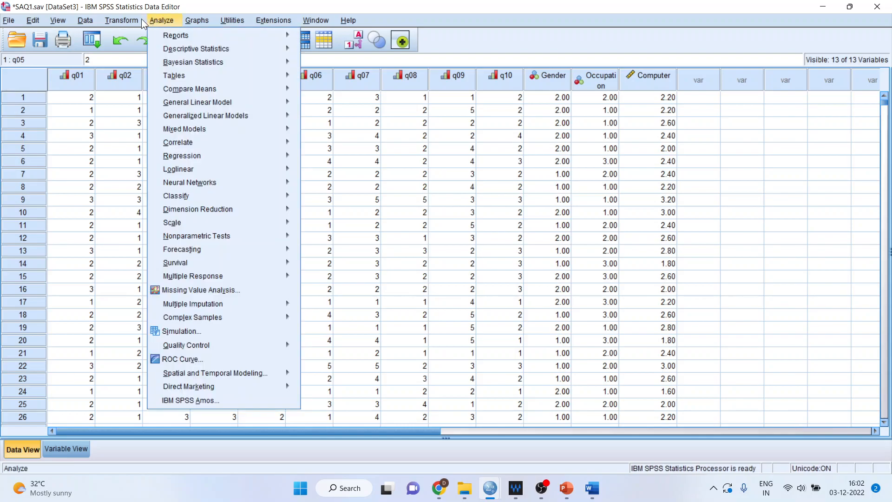
mouse_move(134, 21)
left_click(134, 38)
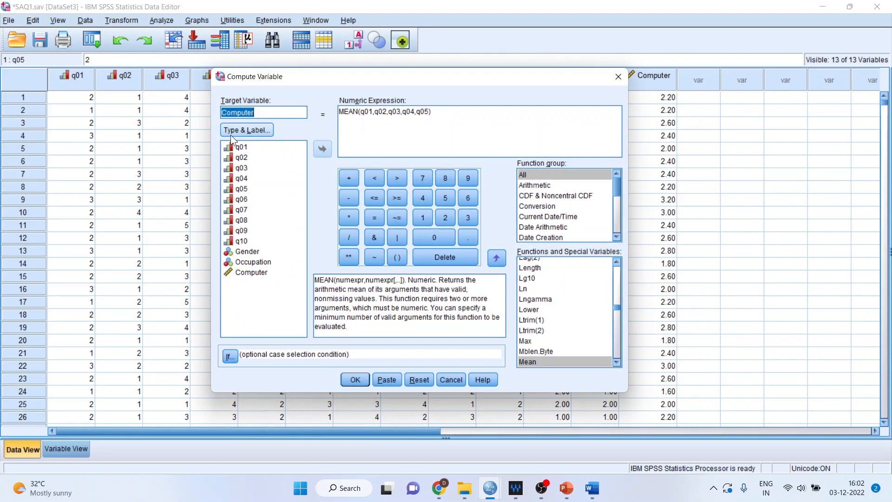
left_click(418, 380)
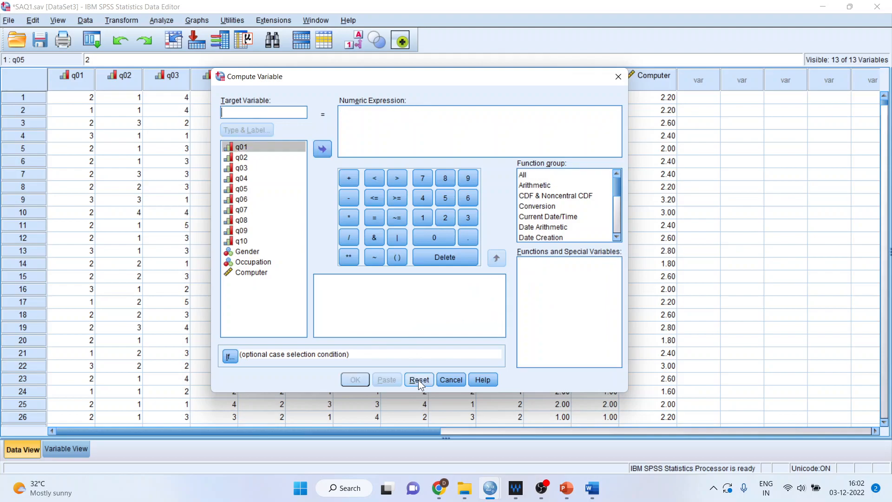
left_click(527, 174)
left_click_drag(617, 345, 618, 344)
left_click(618, 344)
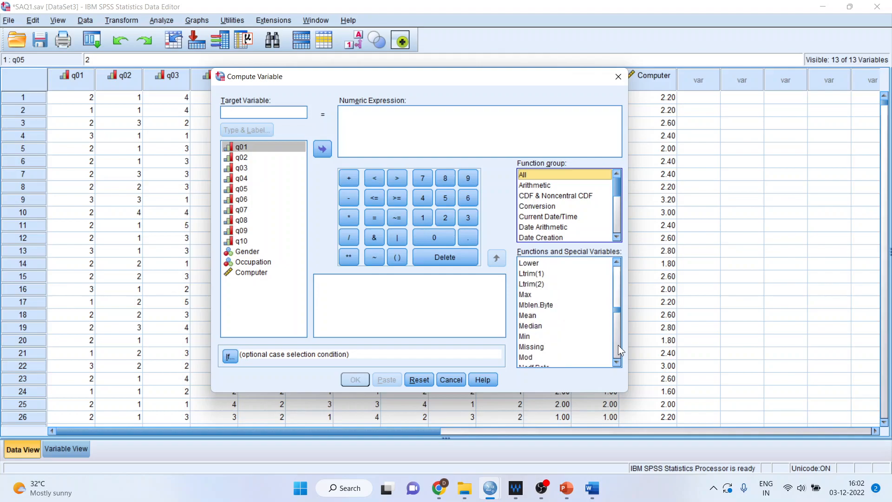
double_click(529, 316)
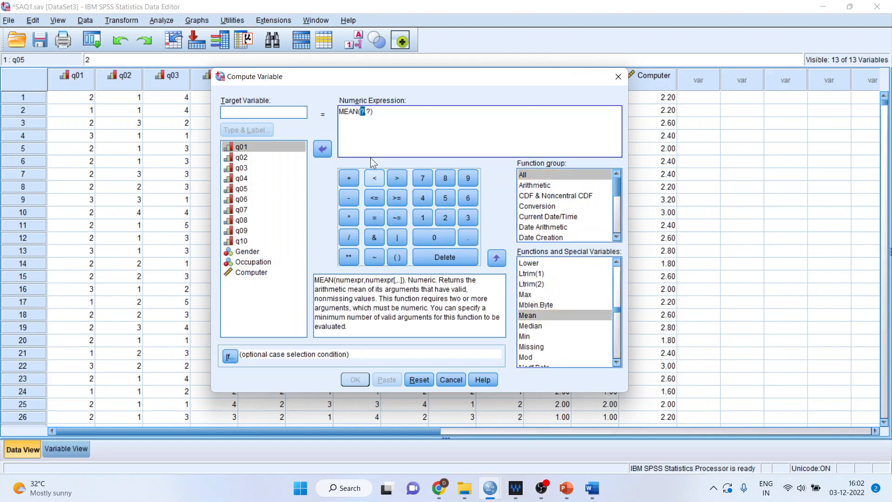
Step: Insert q06 and q07 as the first two arguments of the MEAN expression in place of the placeholders
left_click(245, 200)
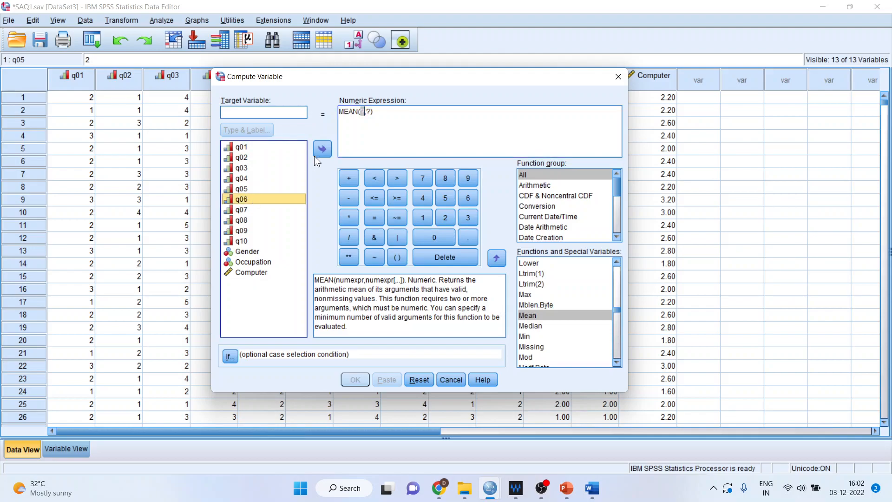
left_click(326, 146)
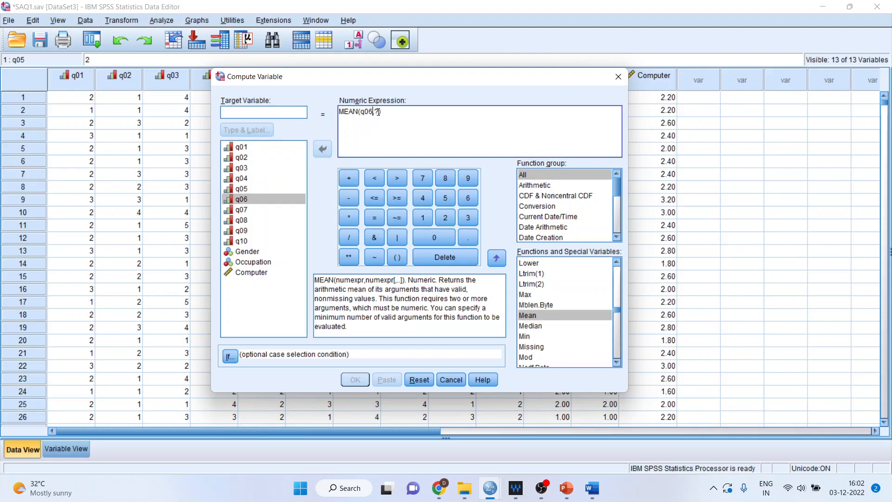
key("BackSpace")
left_click(245, 211)
left_click(326, 147)
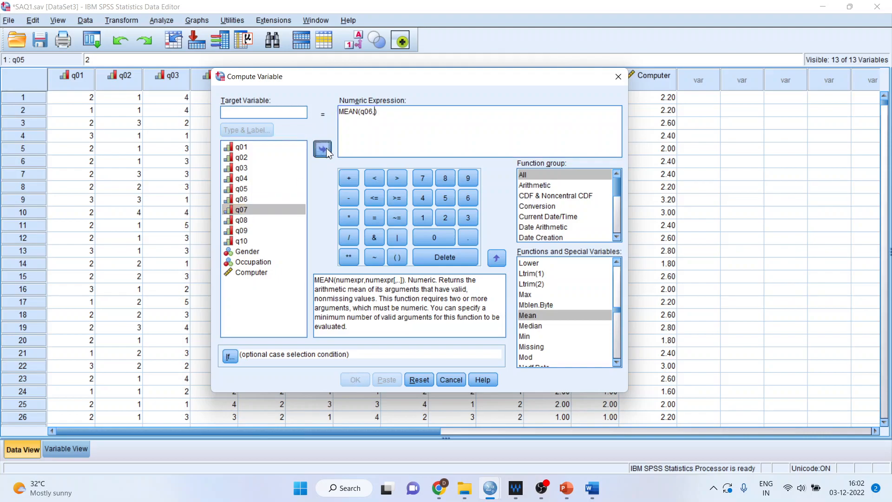
type(",")
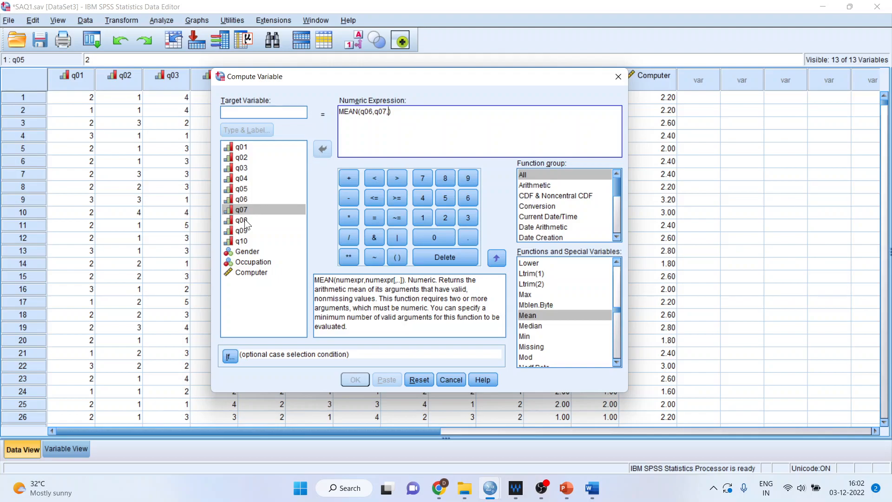
Step: Add q08, q09 and q10 to complete the expression as MEAN(q06,q07,q08,q09,q10)
left_click(244, 218)
left_click(321, 152)
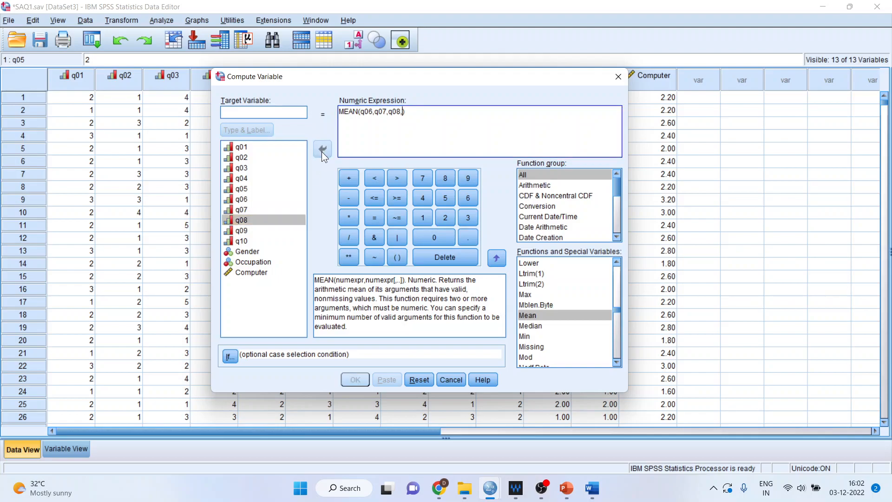
left_click(244, 229)
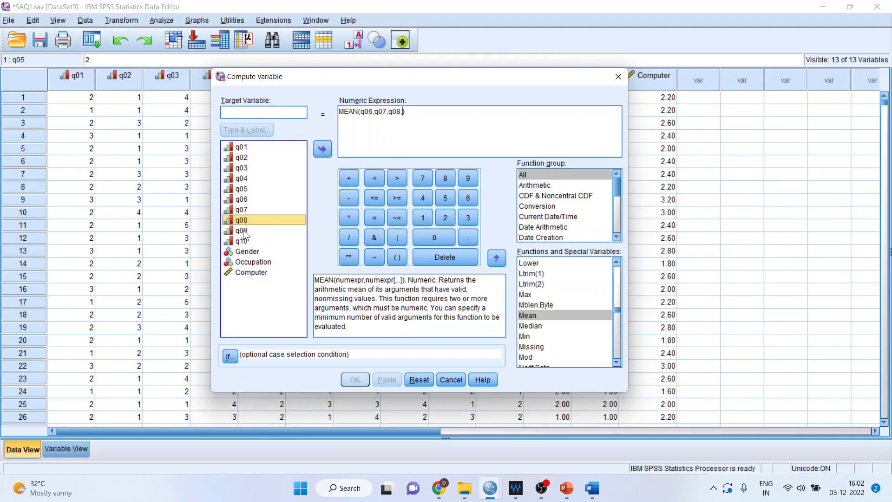
left_click(322, 152)
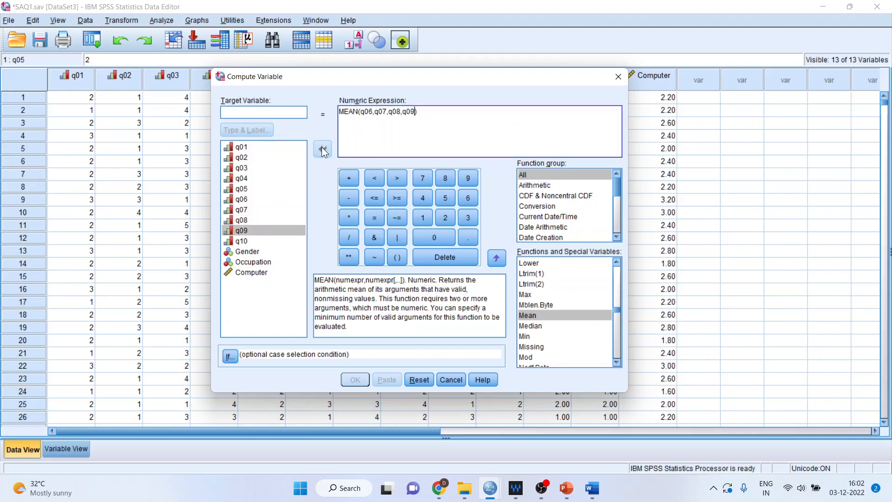
left_click(244, 242)
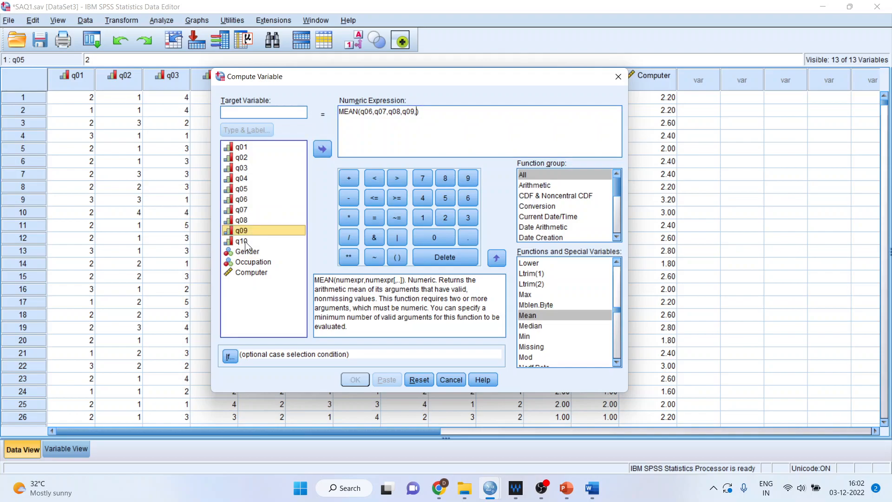
left_click(324, 147)
Step: Name the target variable Statistics, label it "Fear of Statistics" and compute it
left_click(279, 117)
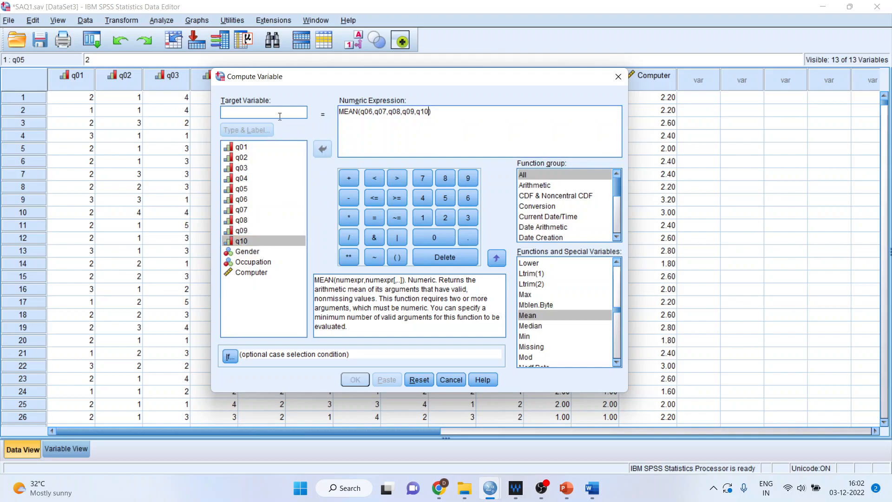
type("Stat")
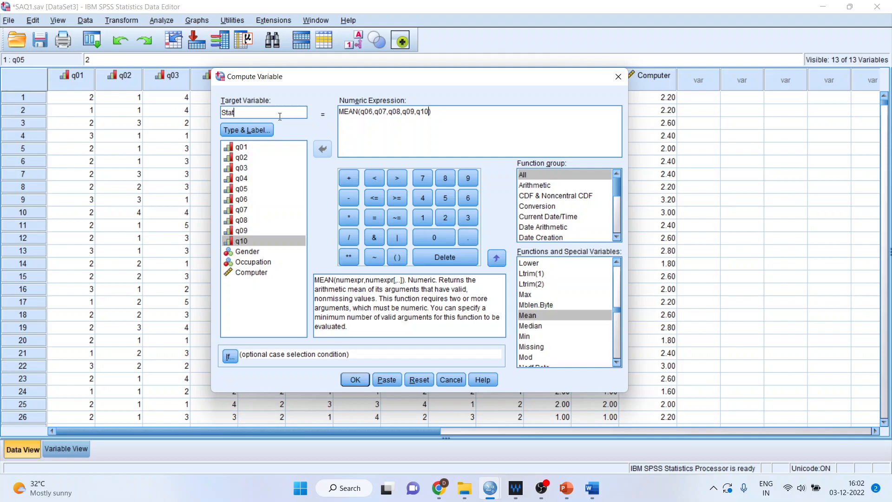
type("istics")
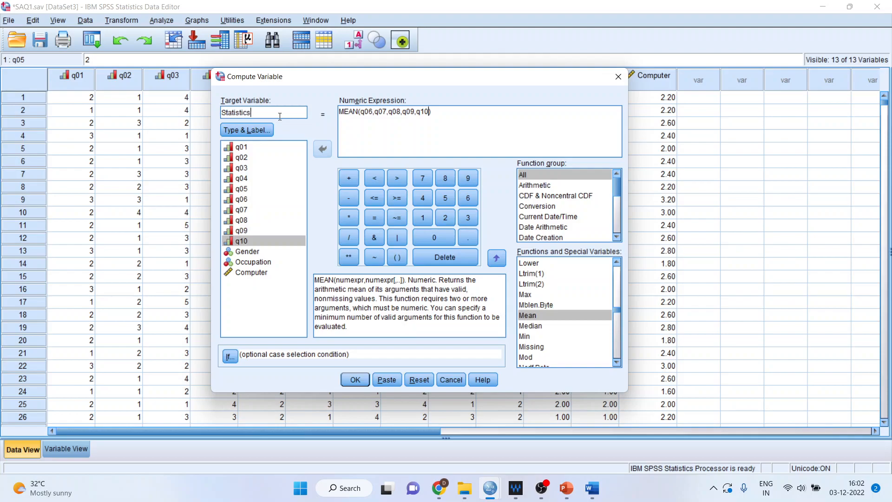
left_click(251, 128)
left_click(424, 201)
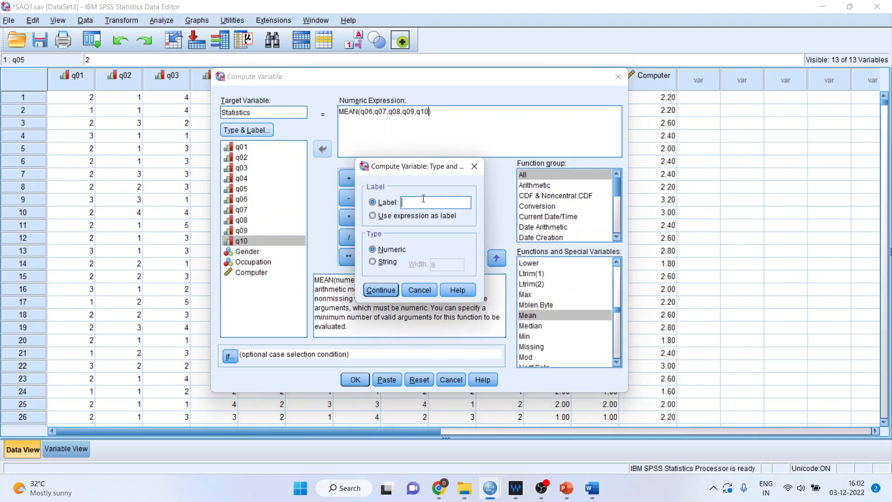
type("Fear of Statistics")
left_click(390, 290)
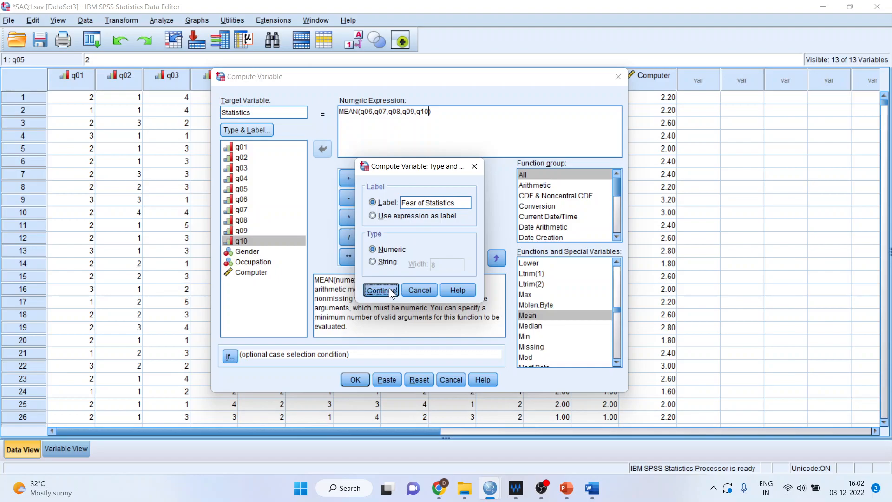
left_click(356, 379)
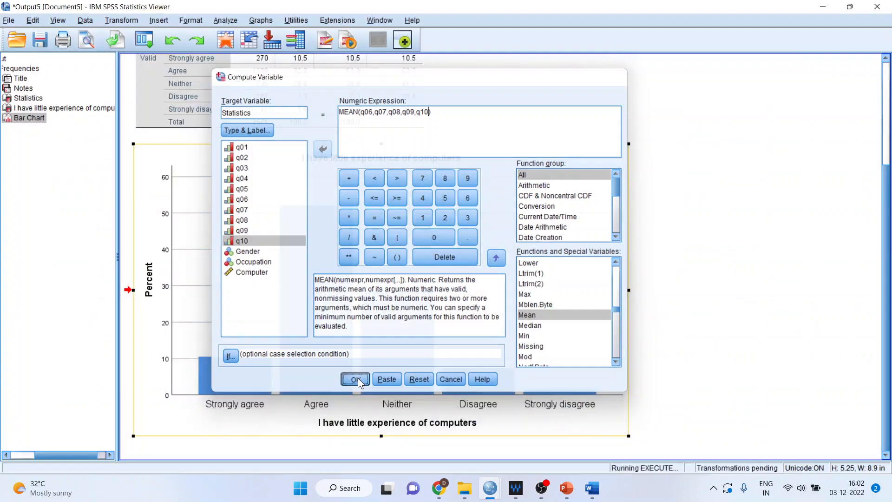
Step: Return to the SAQ1.sav data to check the Statistics column, and view the variable definitions
mouse_move(490, 487)
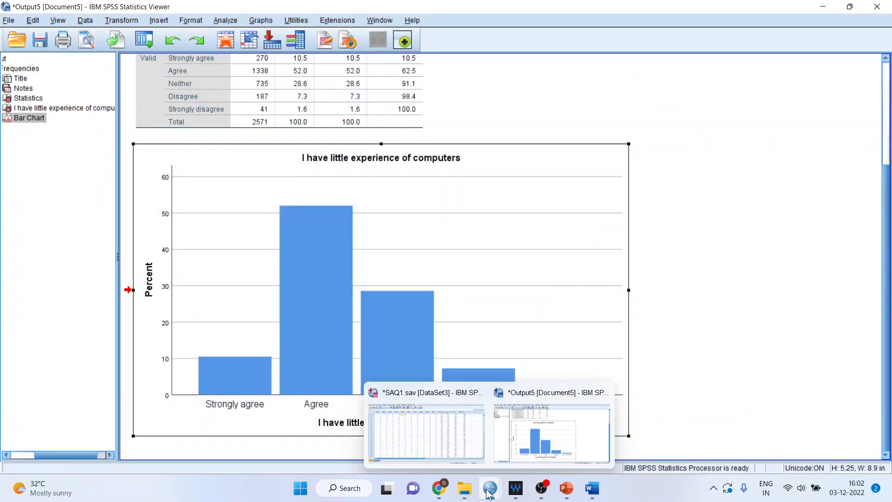
left_click(461, 437)
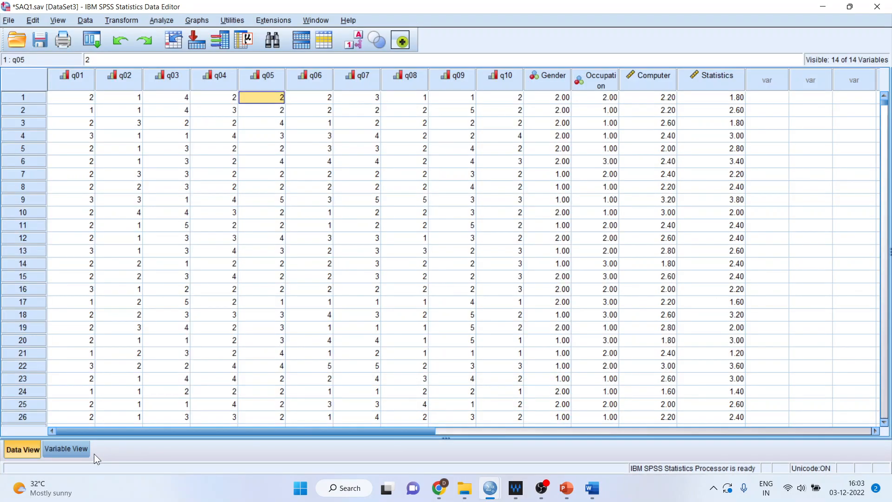
left_click(76, 452)
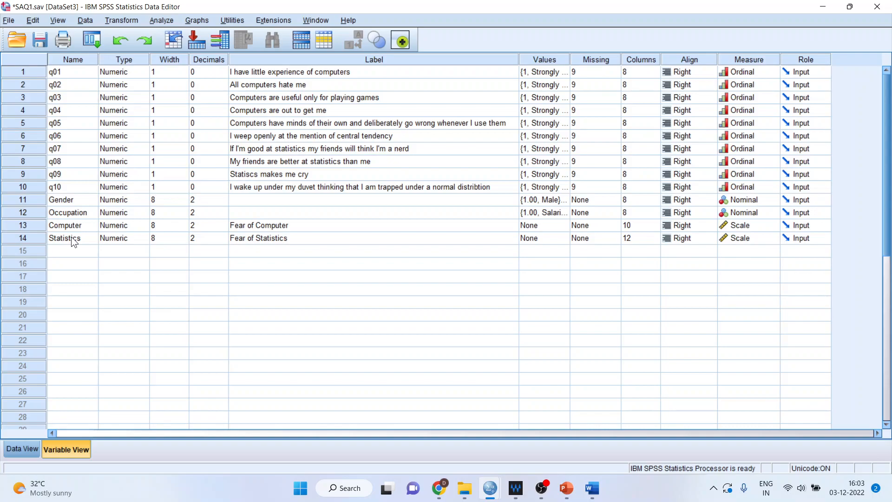
Step: Set up an Explore analysis with Computer as the dependent variable
left_click(168, 20)
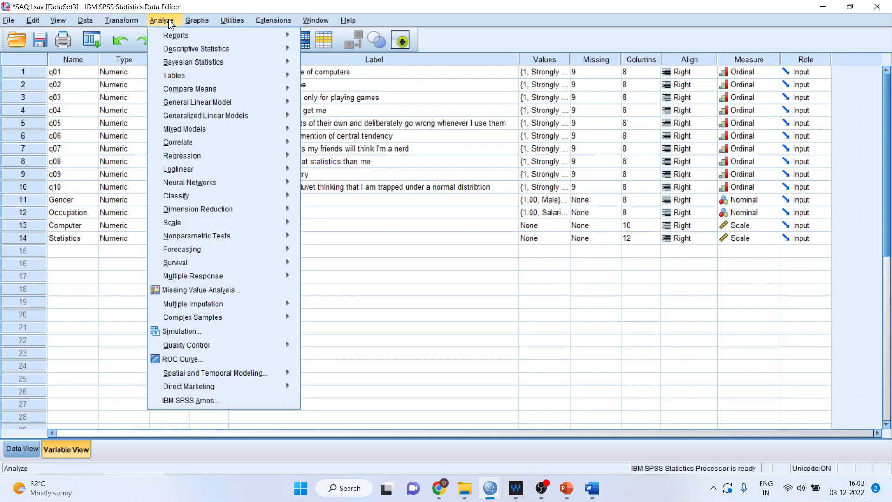
mouse_move(240, 50)
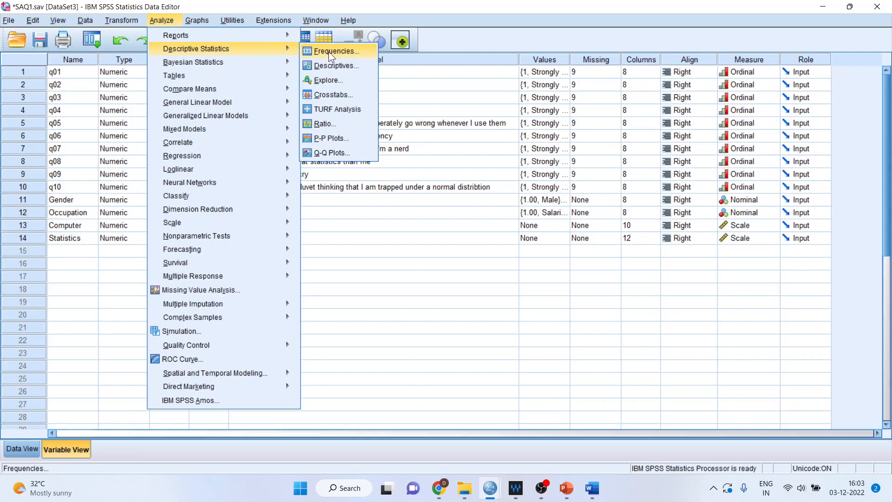
left_click(340, 82)
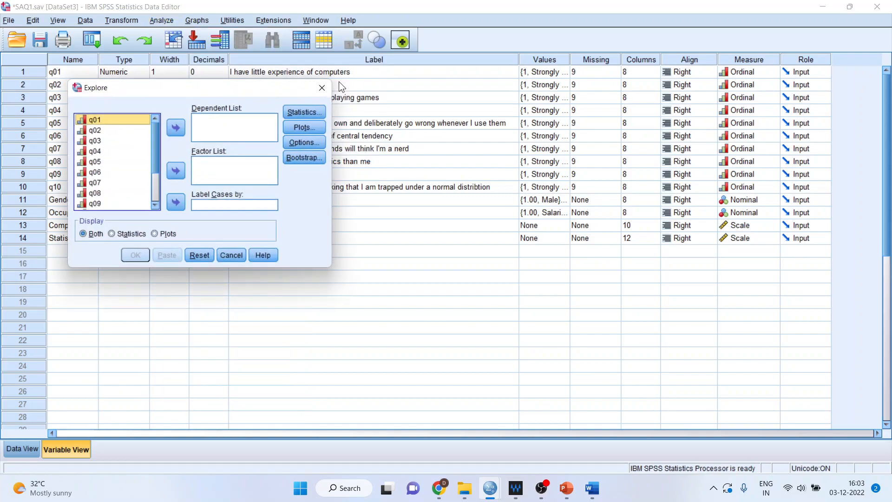
scroll(155, 196, "down", 2)
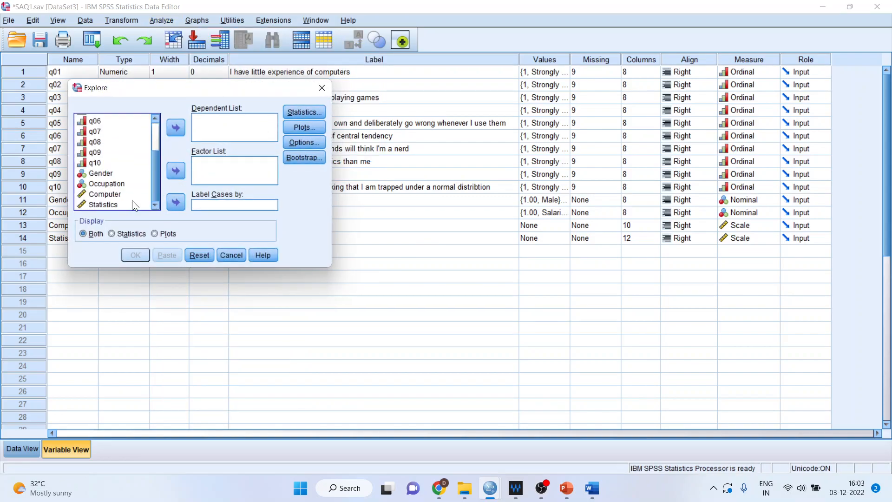
left_click(119, 194)
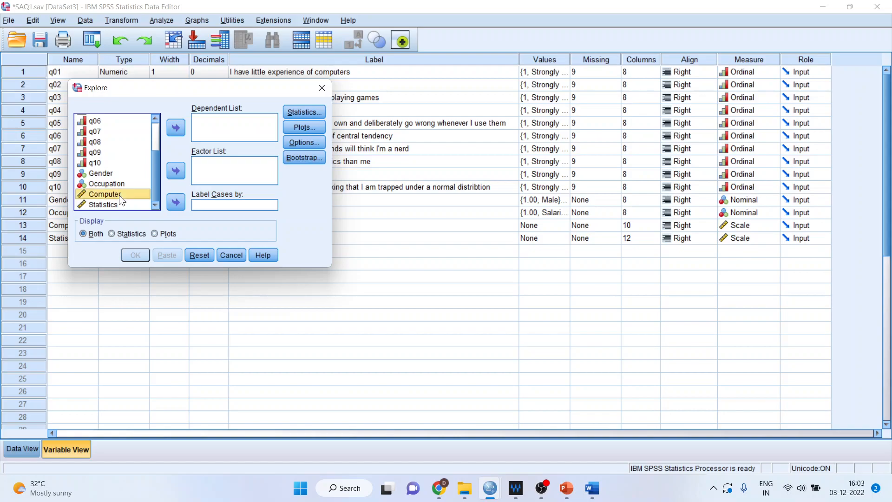
left_click(178, 132)
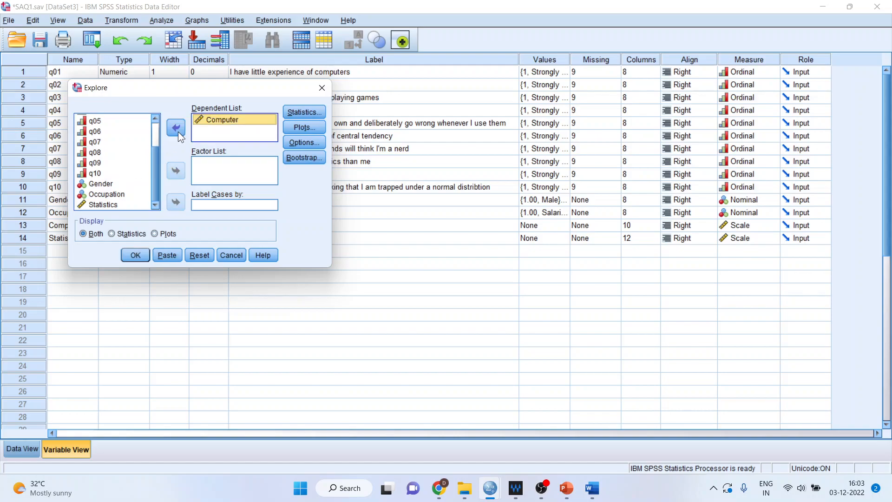
Step: Include normality plots with tests in the Explore plots and run the analysis
left_click(311, 128)
left_click(467, 155)
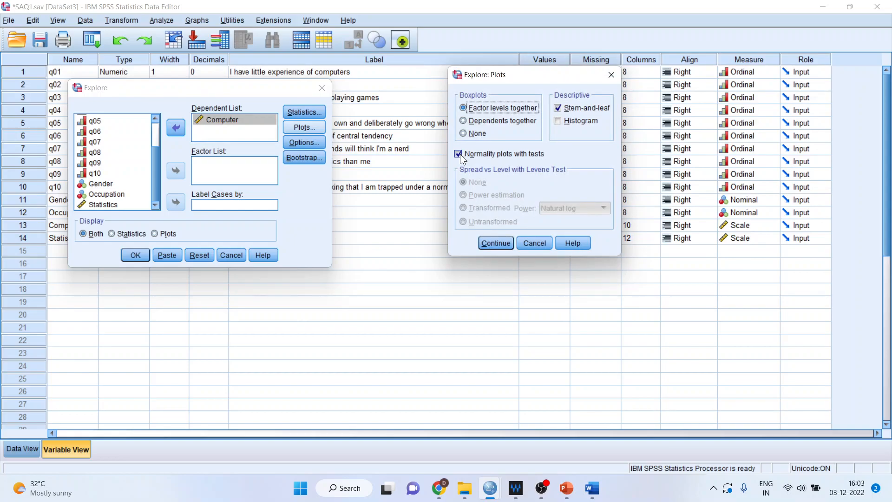
left_click(504, 242)
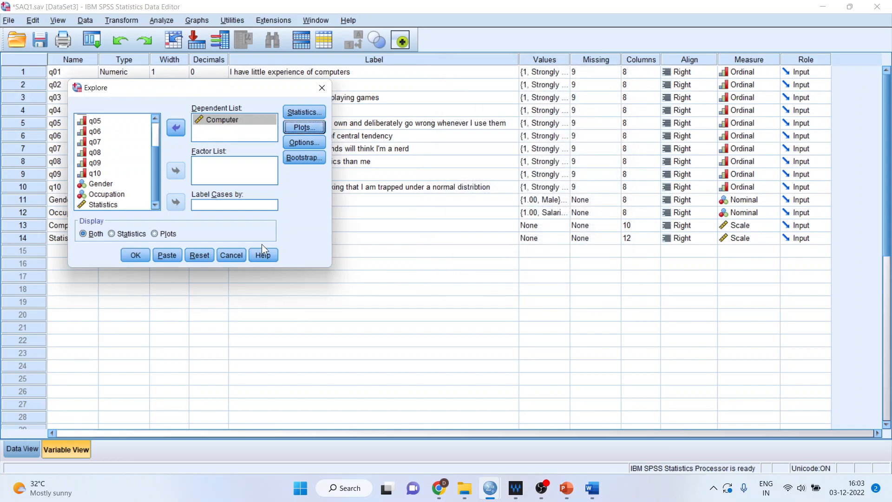
left_click(144, 255)
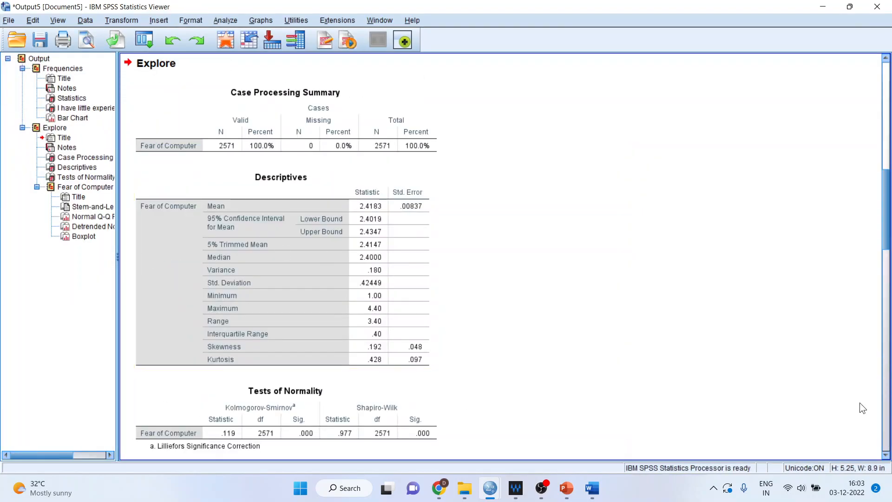
Step: Examine the Descriptives for Fear of Computer and select the Tests of Normality table in the output
left_click(887, 457)
left_click(888, 457)
left_click(888, 457)
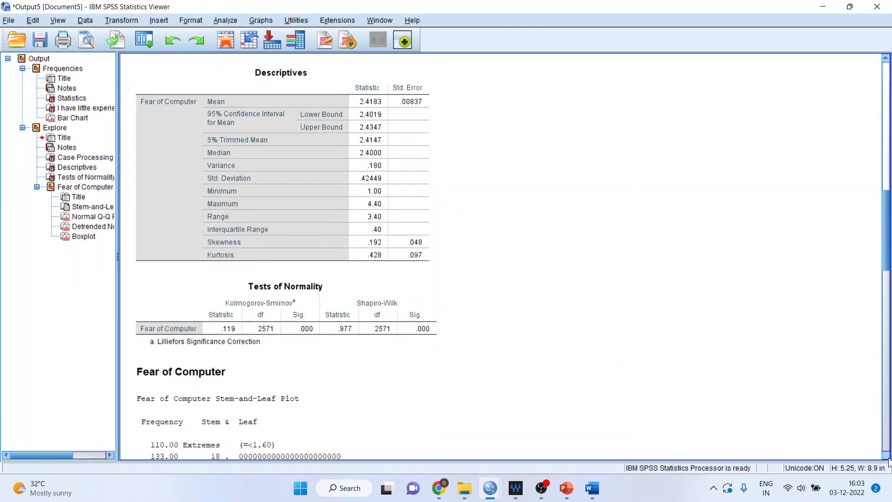
left_click(888, 457)
left_click(888, 457)
left_click(344, 262)
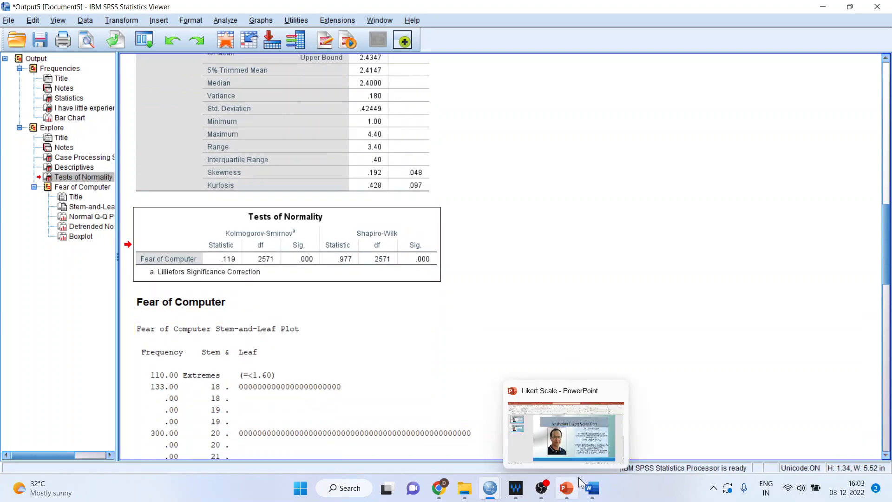
Step: Switch to the Word document 20. Likert Scale Analysis and add the heading "Hypothesis" above the normality null statement
left_click(591, 488)
left_click(553, 451)
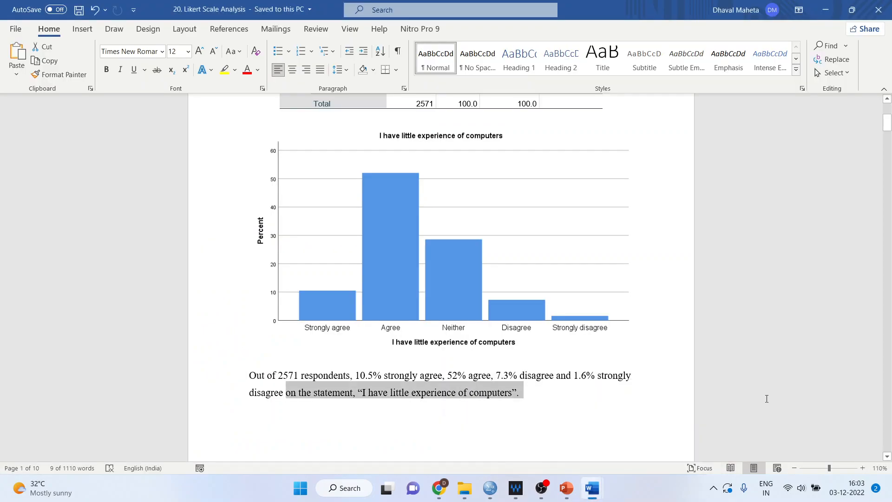
scroll(887, 456, "down", 8)
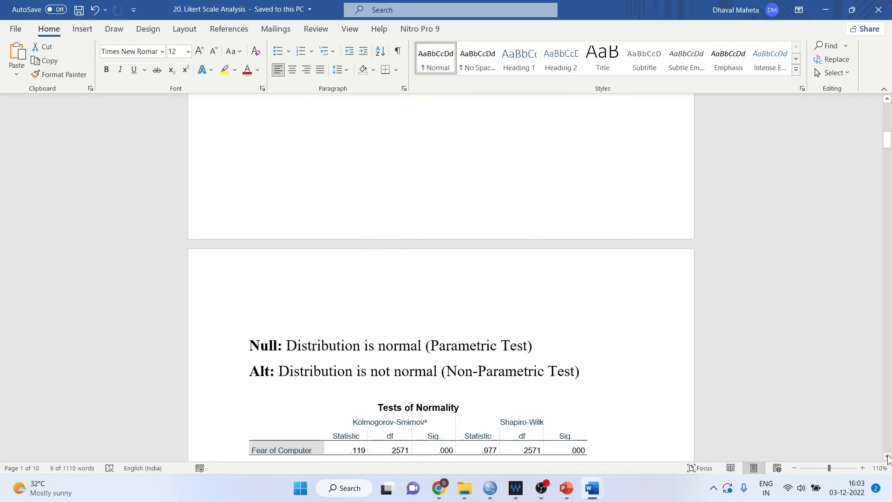
scroll(887, 457, "down", 3)
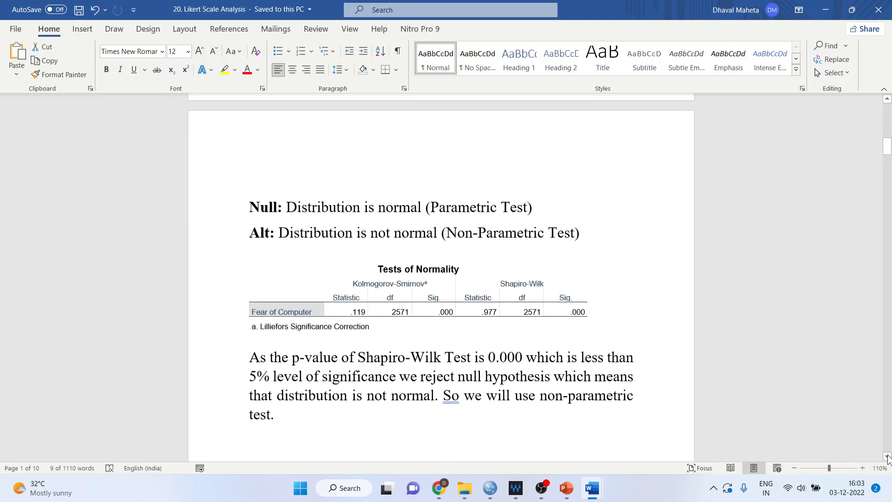
left_click(273, 186)
type("Hypothesis")
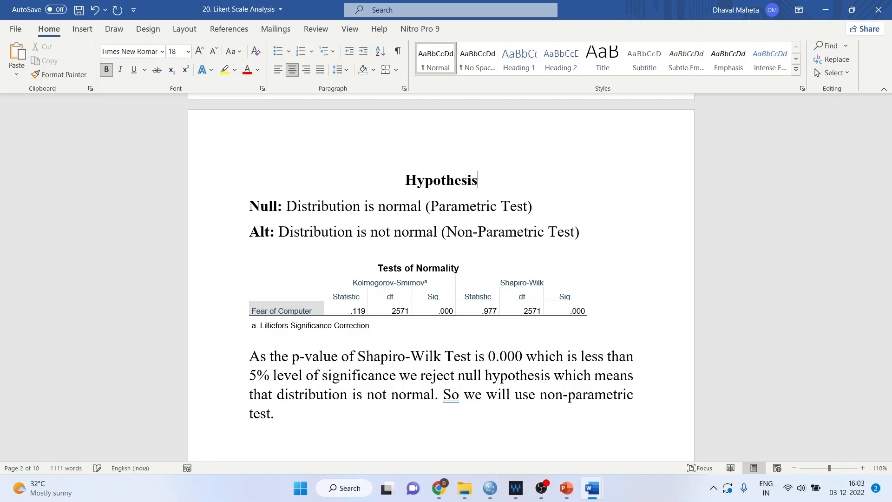
Step: Review the normality hypotheses, the Shapiro-Wilk Sig. value for Fear of Computer and the conclusion paragraph below the table
left_click(476, 206)
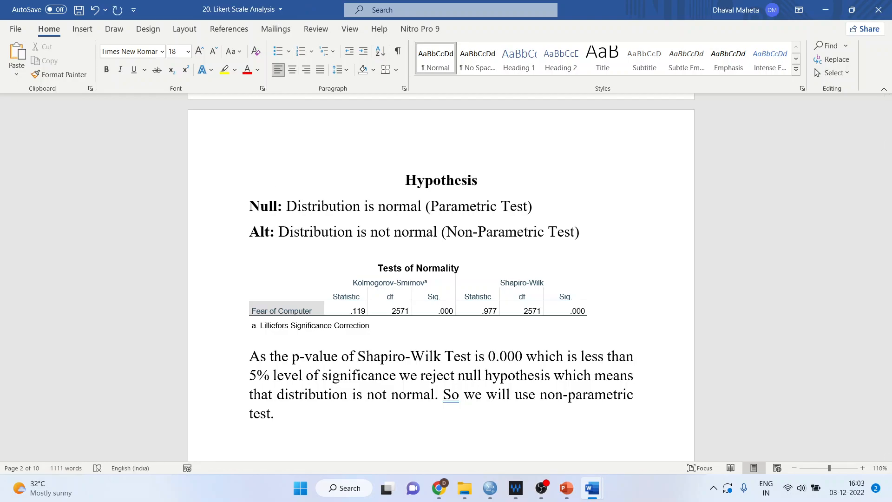
key("Down")
left_click(478, 296)
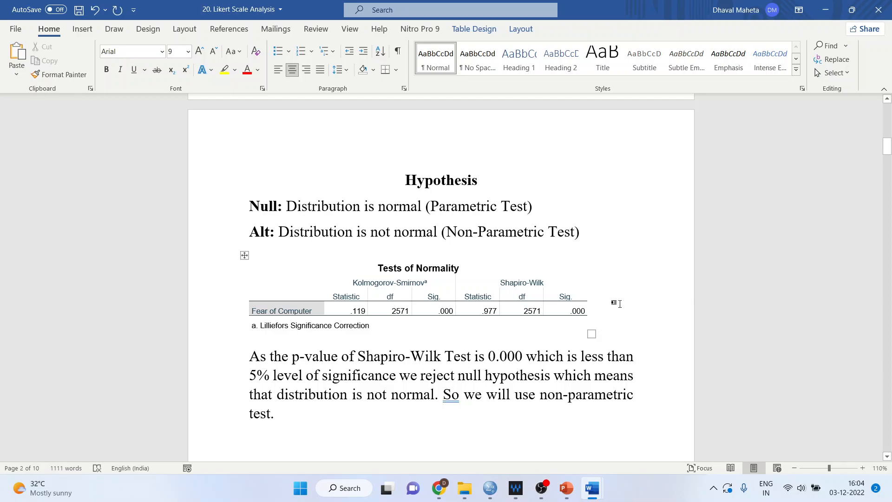
left_click_drag(579, 305, 588, 315)
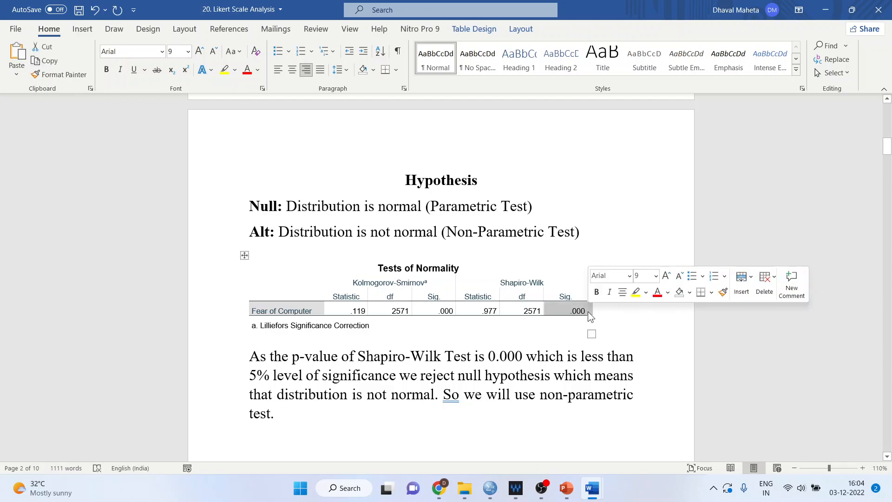
left_click(378, 351)
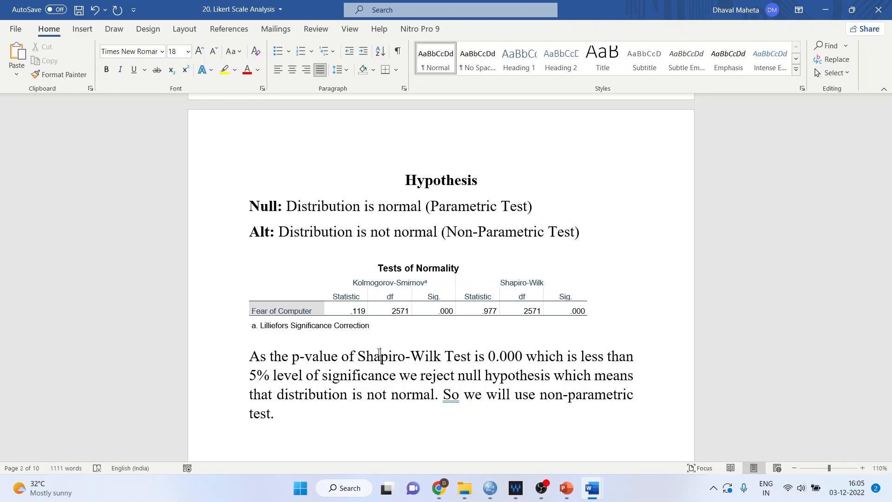
Step: Read on through the document to the section "When our Data is Normally Distributed"
key("Down")
key("Down")
key("Down")
key("Down")
key("Down")
key("Down")
key("Down")
key("Down")
key("Down")
key("Down")
key("Down")
key("Down")
key("Down")
key("Down")
key("Down")
key("Down")
key("Down")
key("Down")
key("Down")
key("Down")
key("Down")
key("Down")
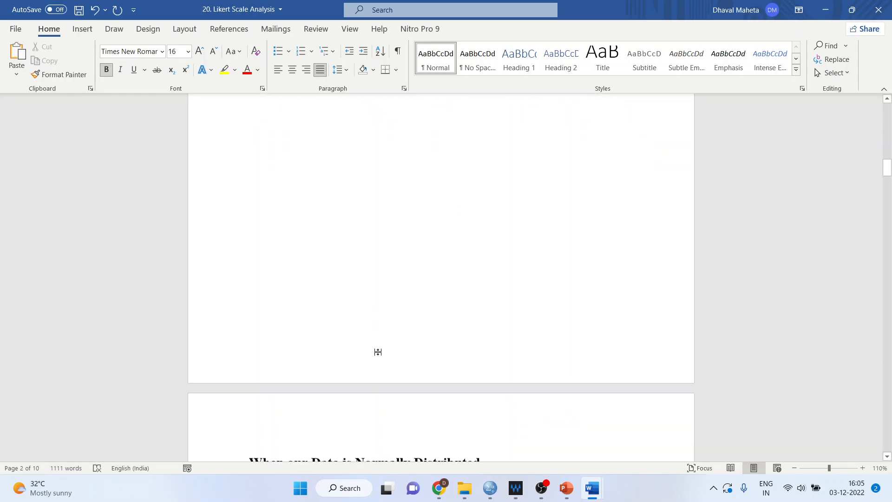
key("Down")
key("Down")
key("Down")
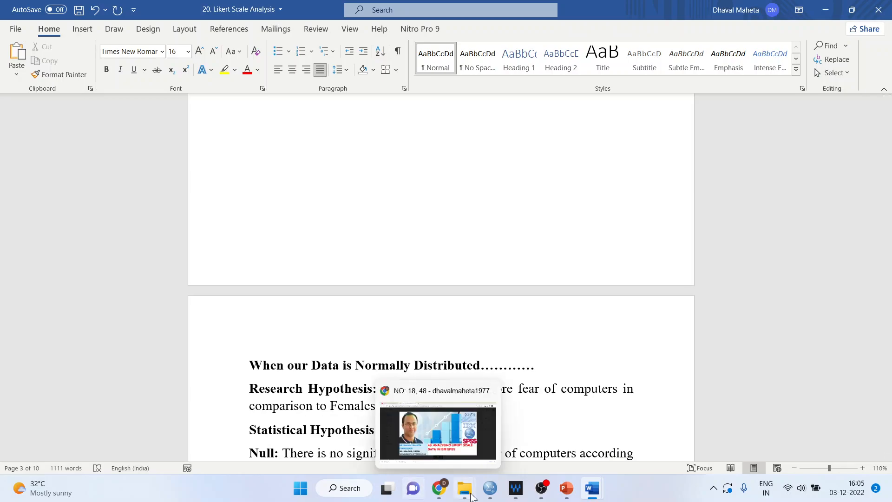
Step: Switch to the SPSS output and start an Independent-Samples T Test with its previous settings reset
mouse_move(490, 488)
left_click(529, 444)
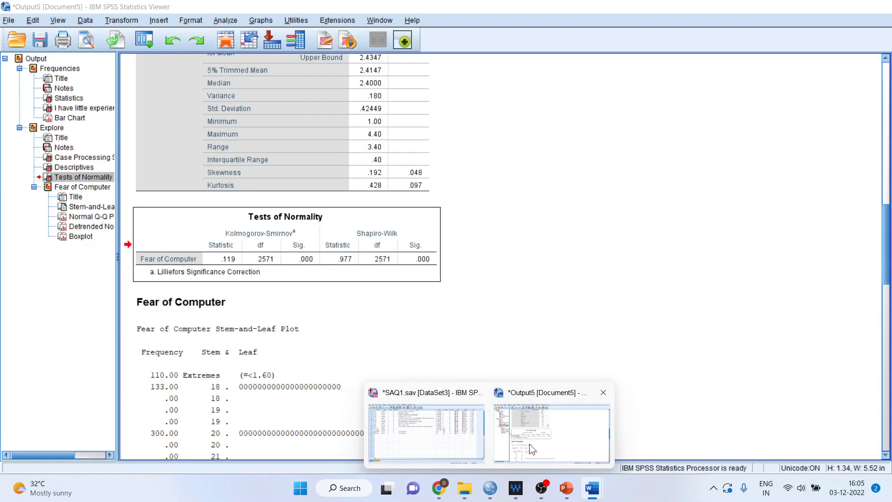
left_click(232, 21)
mouse_move(272, 86)
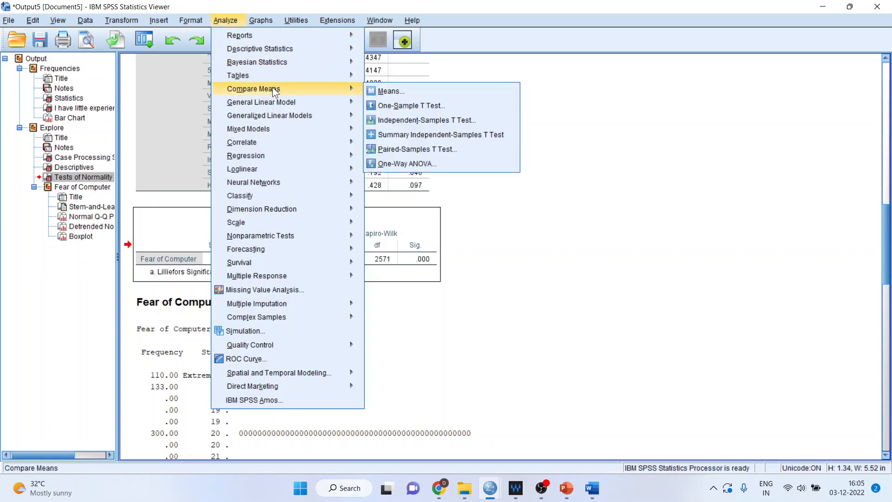
left_click(419, 121)
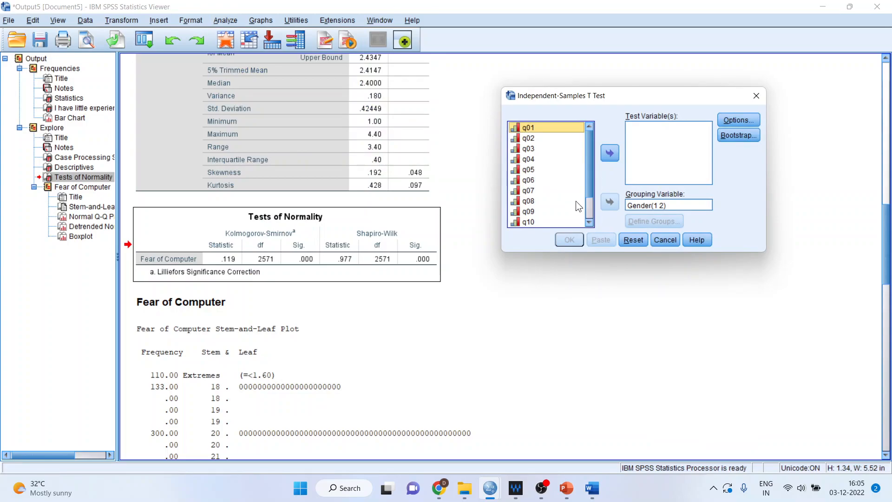
left_click(632, 239)
scroll(591, 218, "down", 2)
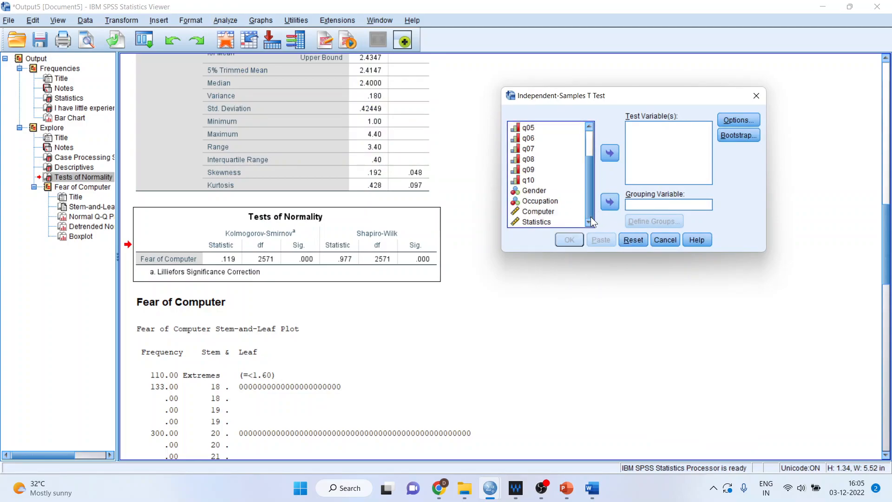
Step: Assign Computer as the test variable and Gender as the grouping variable
left_click(551, 211)
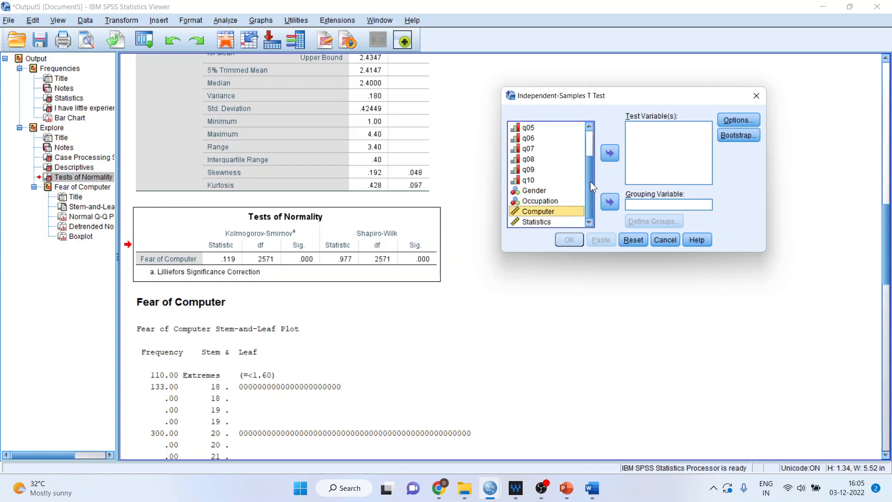
left_click(609, 152)
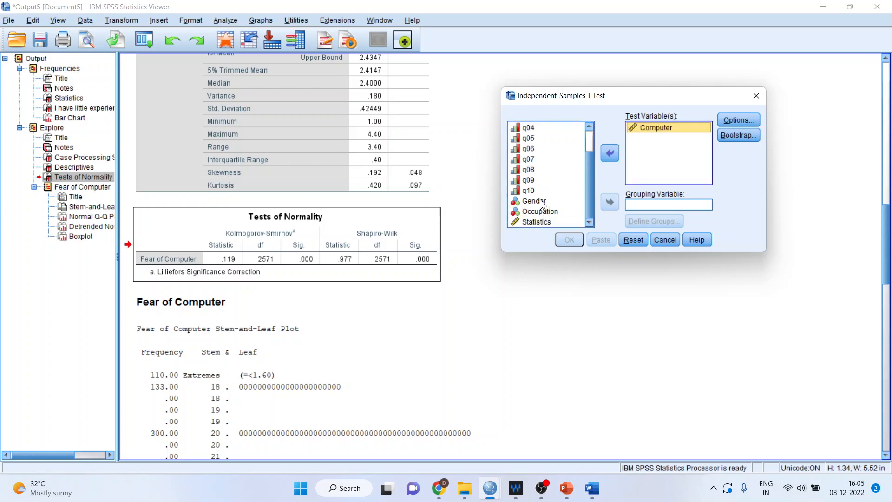
left_click(534, 202)
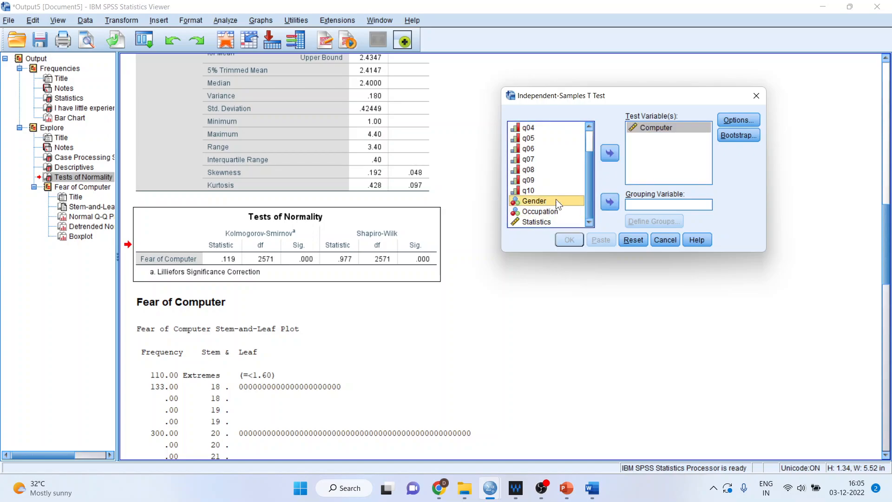
left_click(609, 204)
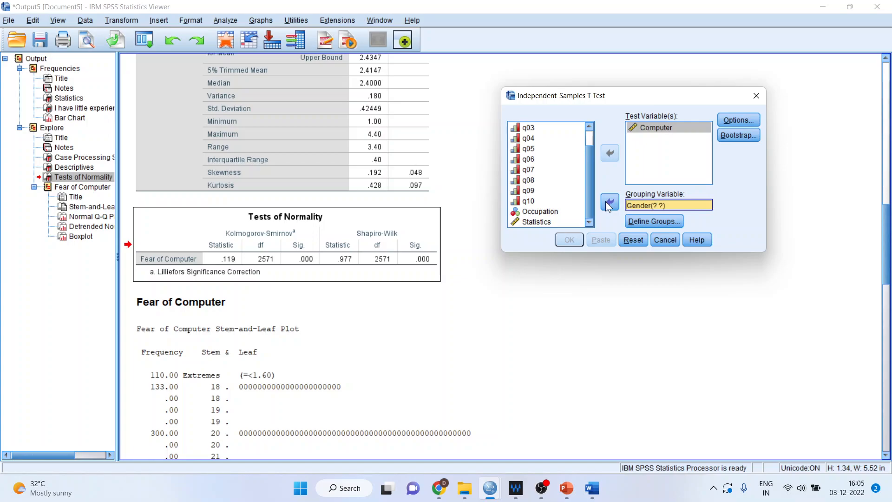
Step: Define the Gender groups as 1 and 2, run the T test and view its result tables
left_click(647, 221)
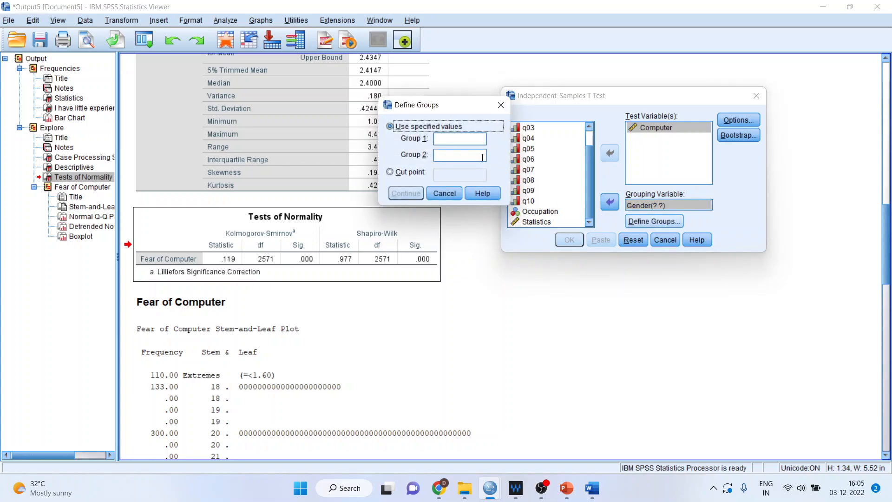
left_click(473, 144)
type("1")
key("Tab")
type("2")
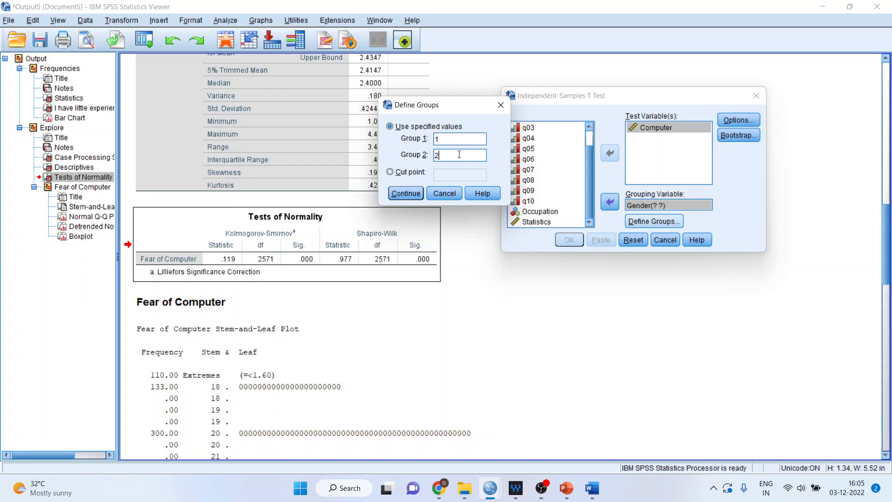
left_click(404, 193)
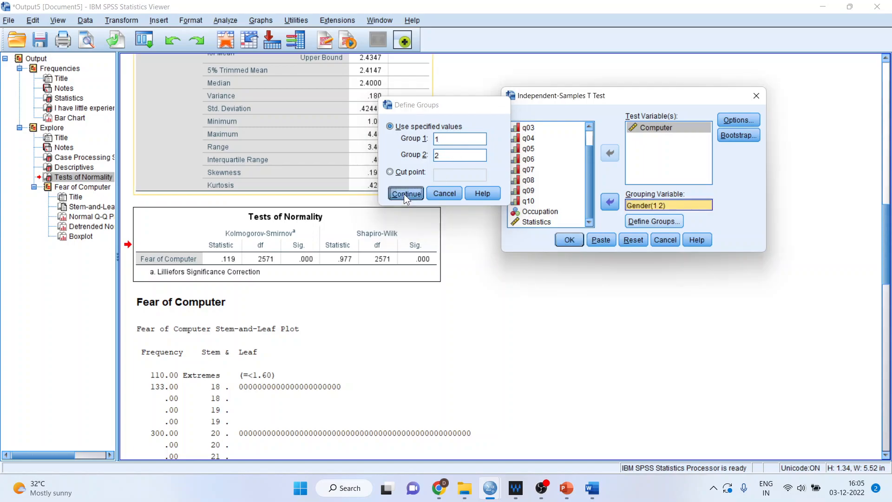
left_click(569, 241)
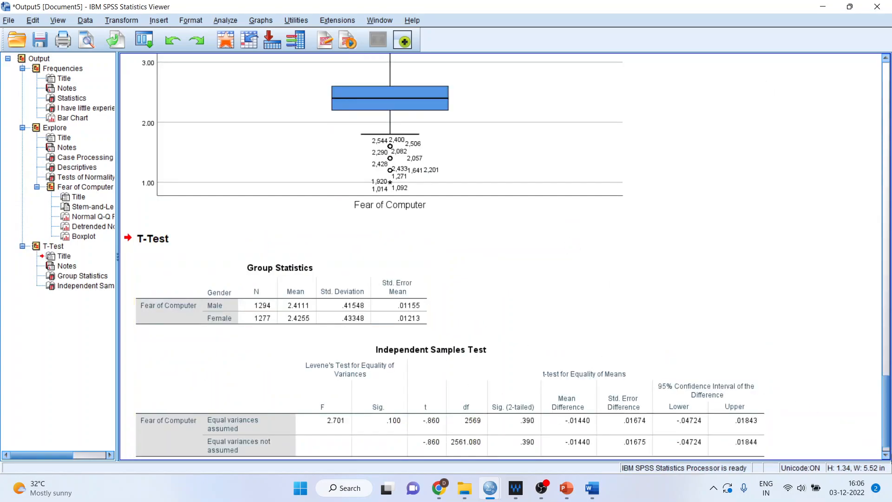
left_click(886, 456)
Step: Return to the Likert Scale Analysis document and review the research hypothesis for normally distributed data
mouse_move(592, 499)
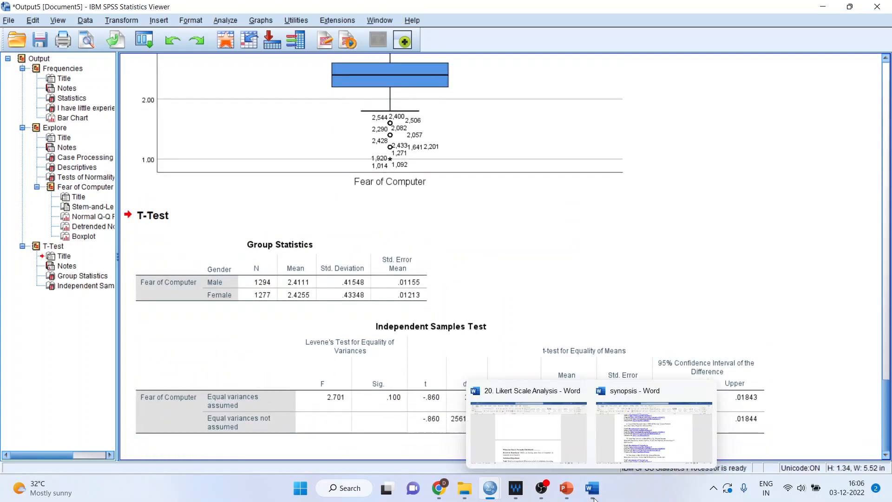
left_click(557, 437)
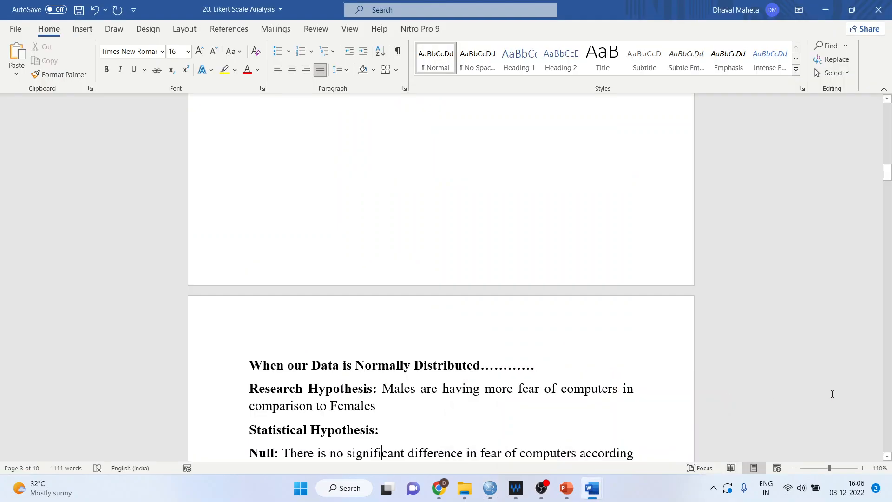
left_click(886, 456)
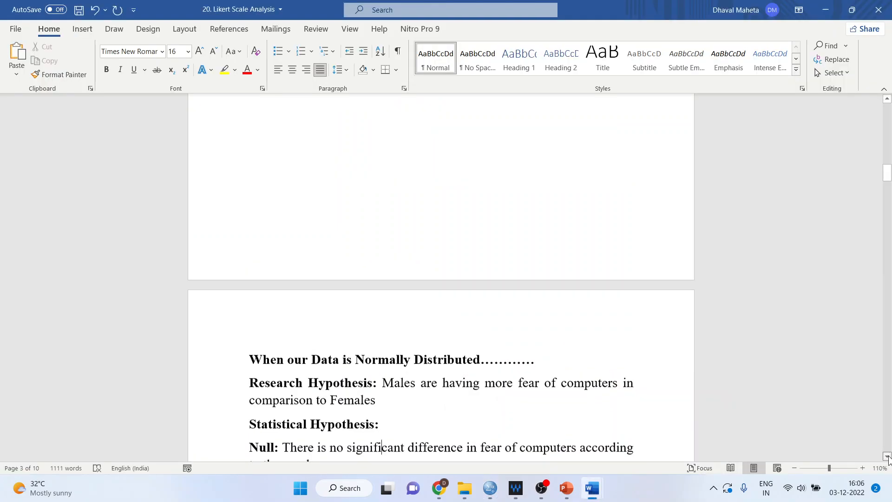
scroll(888, 457, "down", 4)
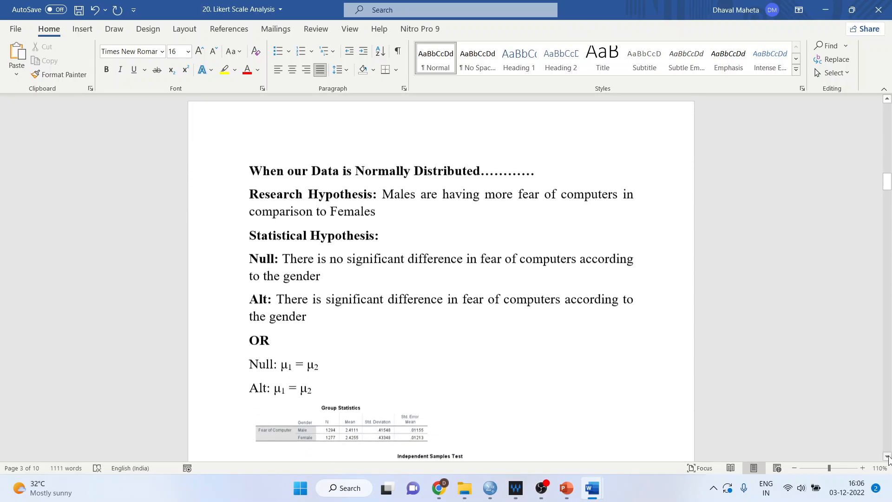
left_click(887, 456)
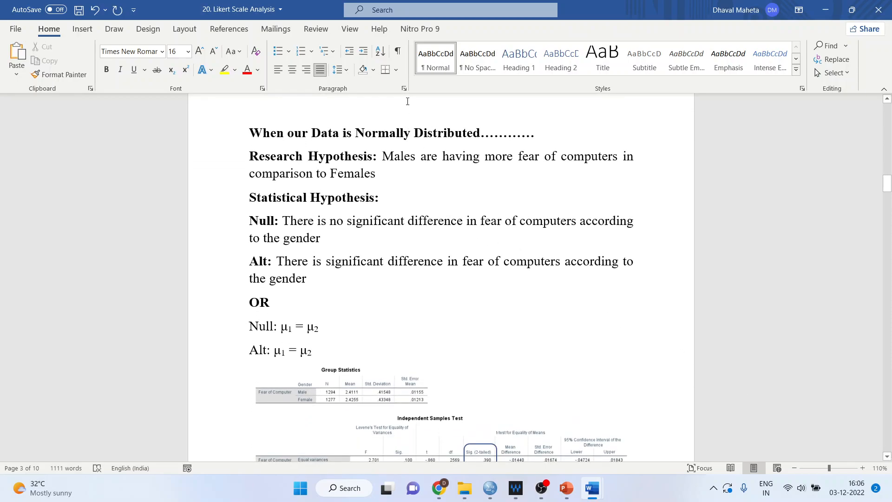
left_click_drag(375, 142, 483, 144)
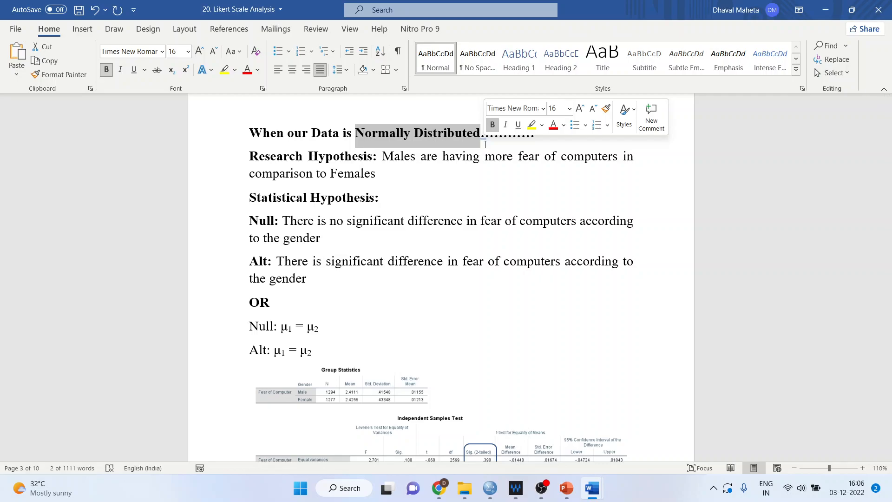
left_click(452, 157)
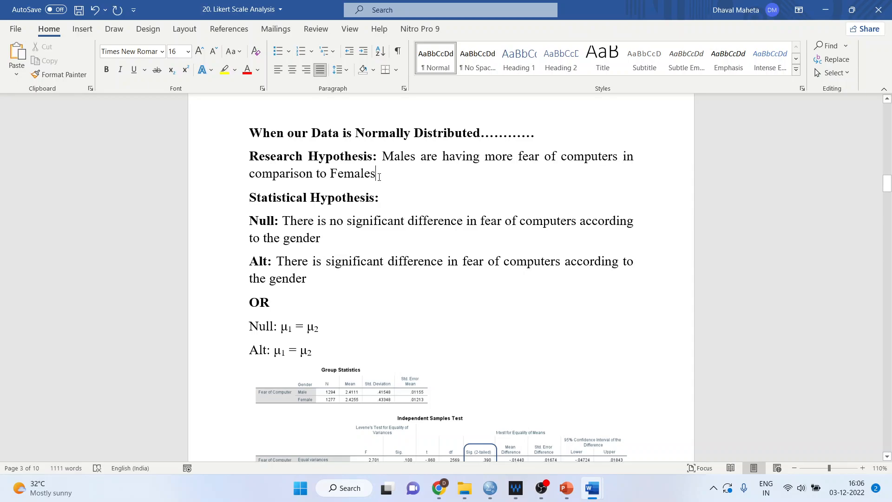
Step: Select the statistical null hypothesis statement on gender and fear of computers for reading
key("Down")
key("Down")
key("Left")
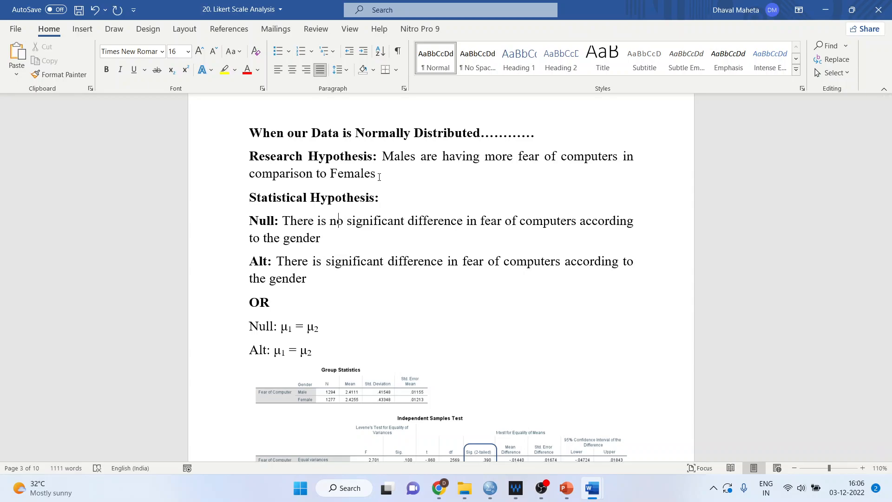
key("Left")
key("Left")
key("Left")
key("Left")
key("shift+End")
key("shift+Down")
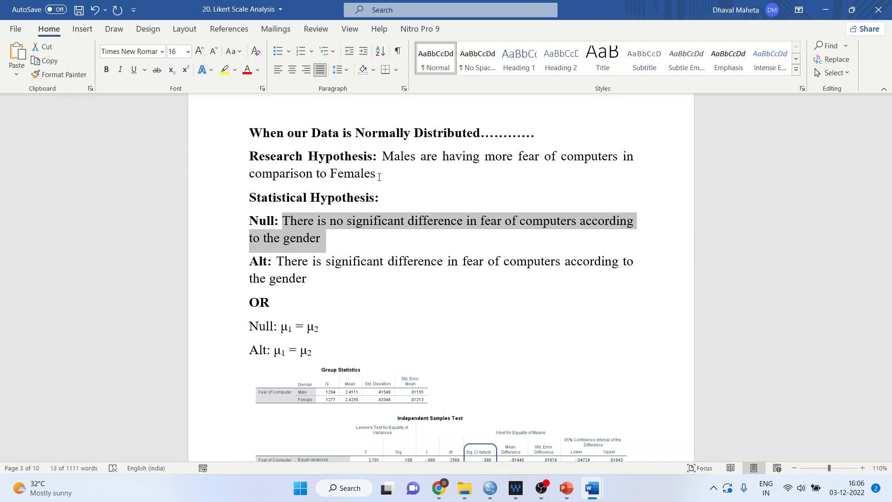
Step: Select the alternative hypothesis statement on gender for reading, and move on to the symbolic null hypothesis
key("Down")
key("Left")
key("Left")
key("Left")
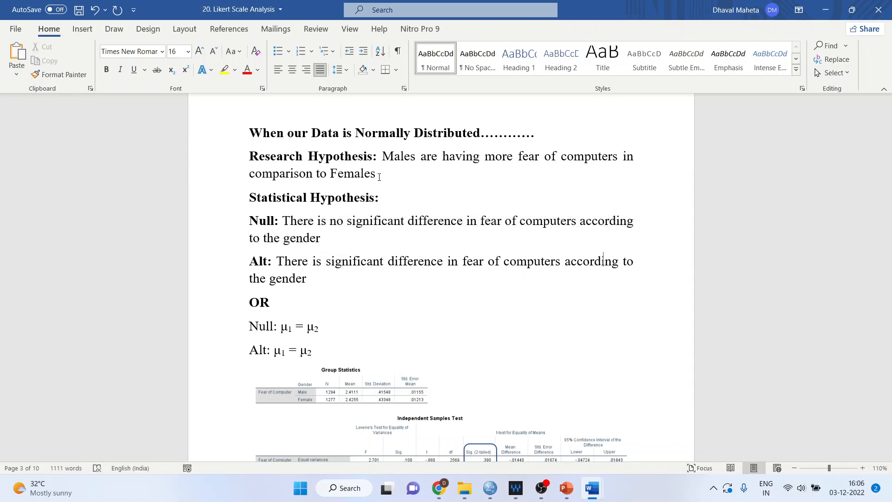
key("Home")
key("shift+End")
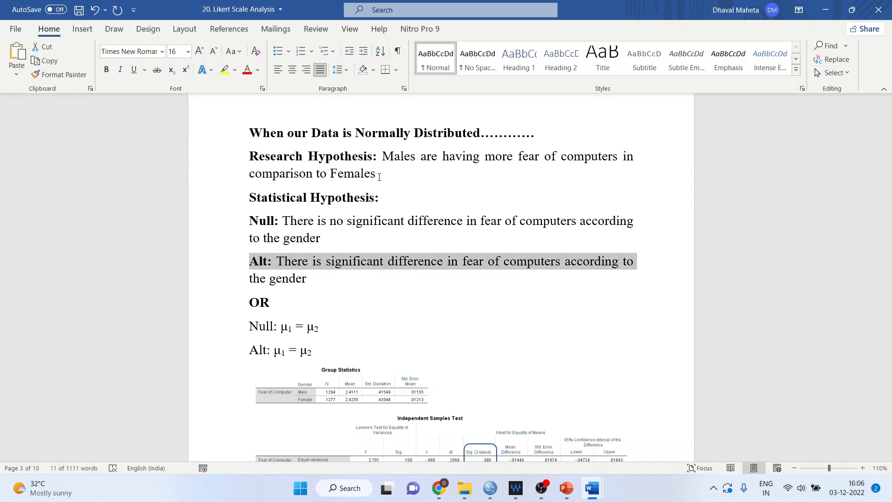
key("shift+Down")
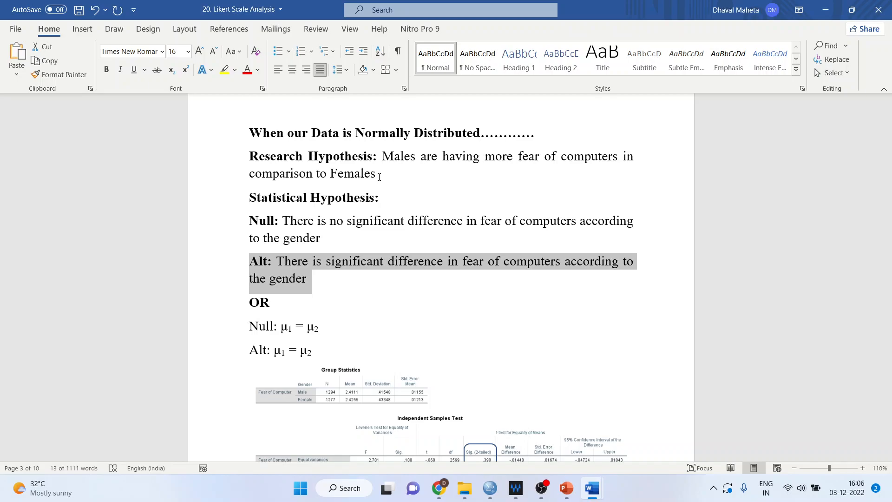
key("Down")
key("Down")
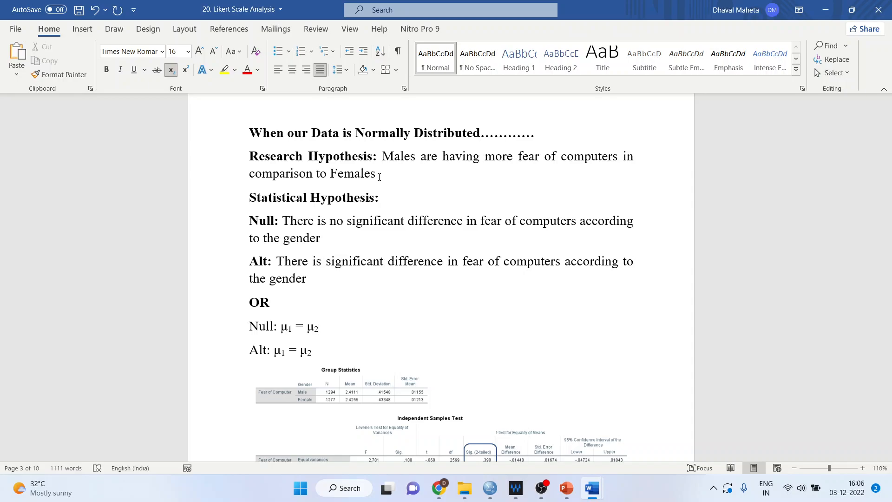
Step: Change the symbolic alternative hypothesis to μ₁ ≠ μ₂ and move on to the interpretation below the Independent Samples Test table
key("Down")
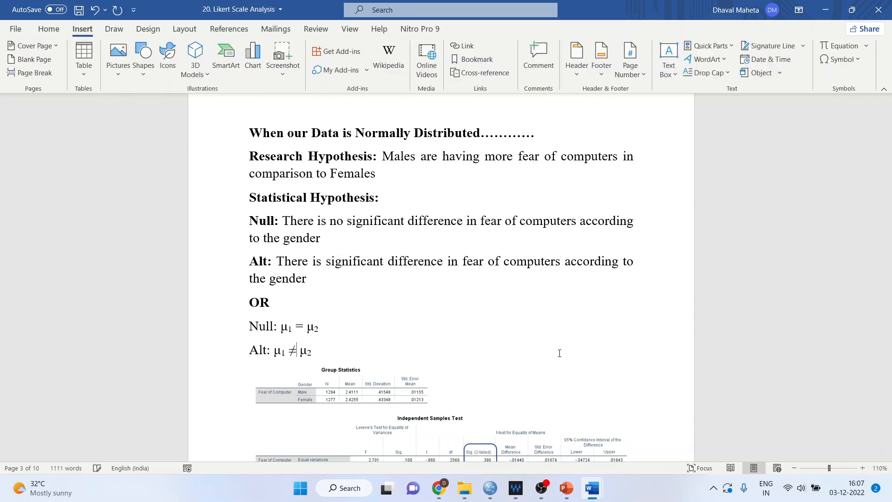
key("Down")
key("Down")
key("Down")
key("Down")
key("Down")
key("Down")
key("Down")
key("Down")
key("Down")
key("Down")
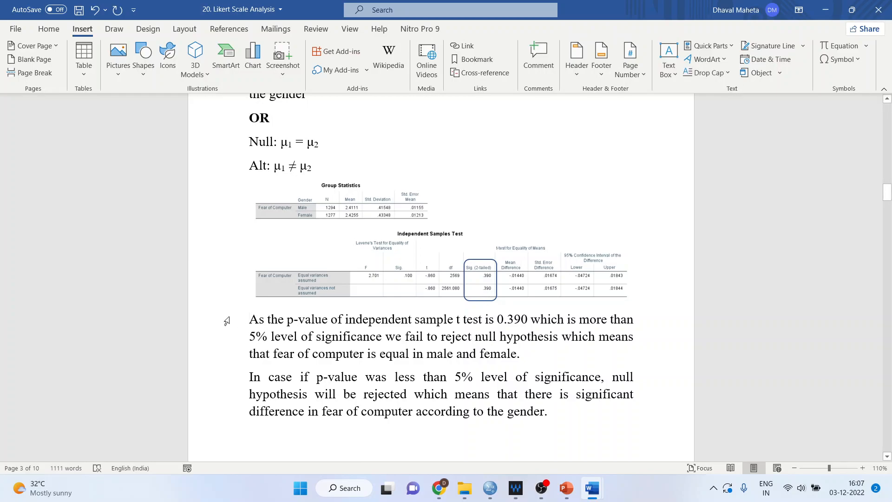
Step: Select the paragraph interpreting the p-value of the independent sample t test for reading, and clear the selection
key("shift+Right")
key("shift+Right")
key("shift+Right")
key("shift+Right")
key("shift+Right")
key("shift+Right")
key("shift+Right")
key("shift+Right")
key("shift+Right")
key("shift+Right")
key("shift+Right")
key("shift+Right")
key("shift+Right")
key("shift+Right")
key("shift+Right")
key("shift+Right")
key("shift+Right")
key("shift+Right")
key("shift+Right")
key("shift+Right")
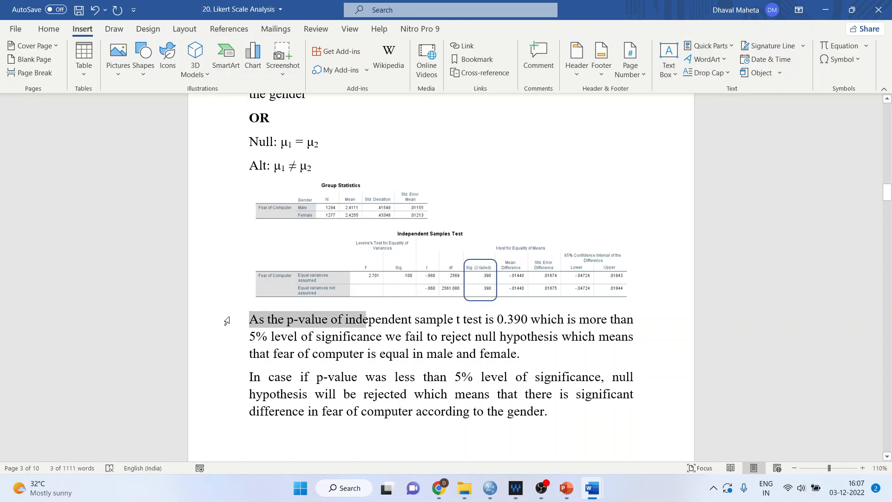
key("shift+Right")
key("shift+Right")
key("shift+Right")
key("shift+Right")
key("shift+Right")
key("shift+Right")
key("shift+Right")
key("shift+Right")
key("shift+Right")
key("shift+Right")
key("shift+Right")
key("shift+Right")
key("shift+Right")
key("shift+Right")
key("shift+Right")
key("shift+Right")
key("shift+Right")
key("shift+Right")
key("shift+Right")
key("shift+Right")
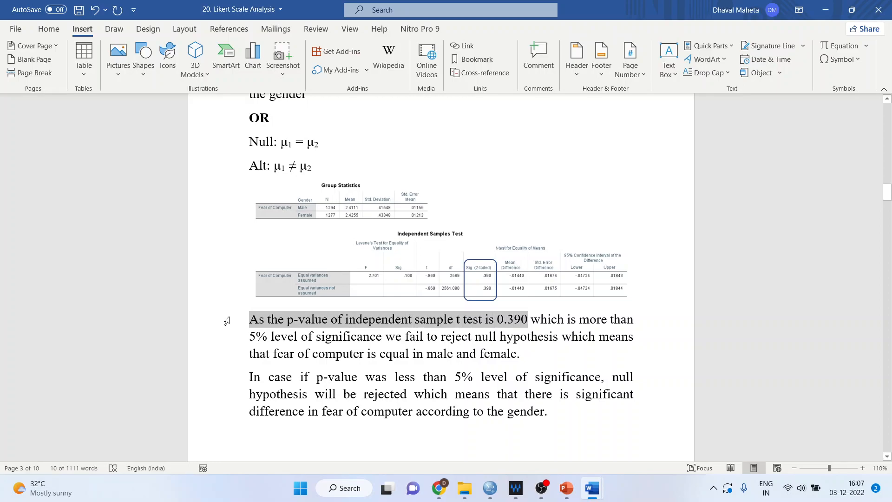
key("shift+Down")
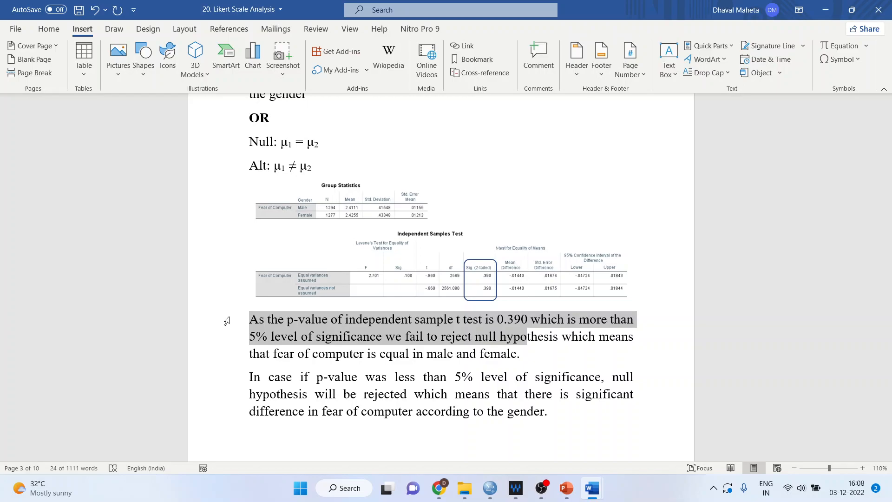
key("shift+Down")
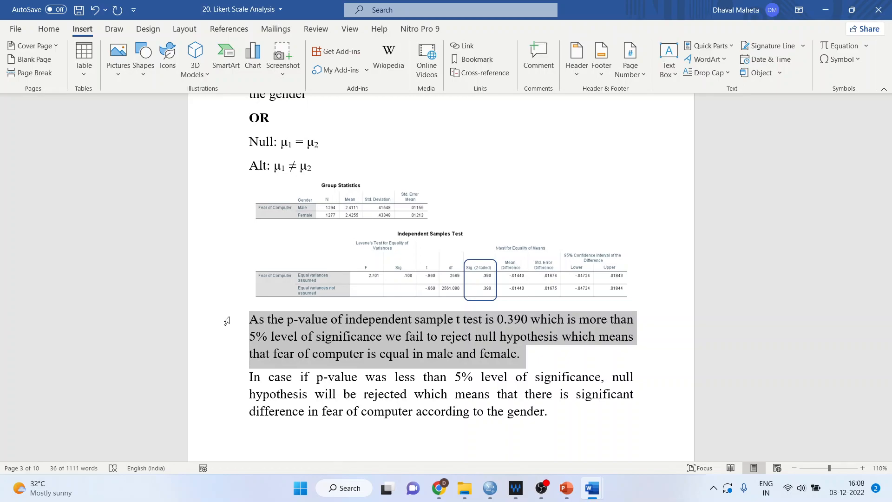
left_click(528, 376)
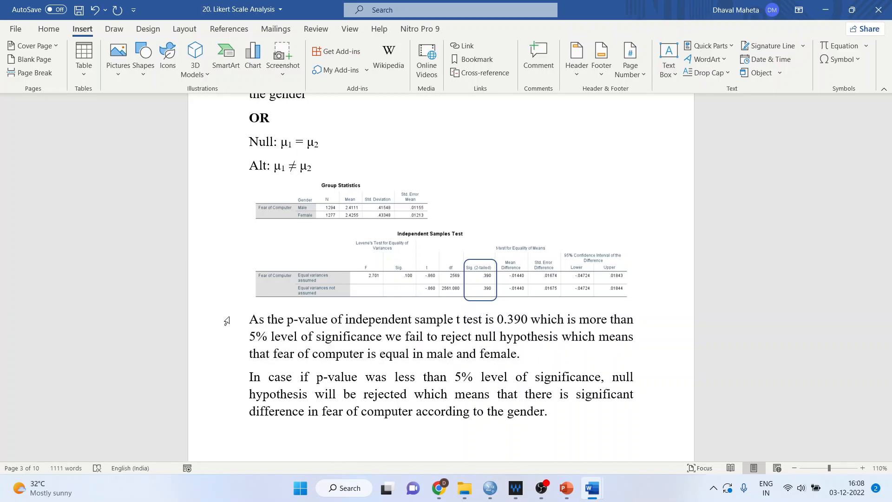
Step: Select the paragraph on rejecting the null hypothesis when the p-value is less than the 5% level of significance for reading
key("Home")
key("shift+Right")
key("shift+Right")
key("shift+Right")
key("shift+Right")
key("shift+Right")
key("shift+Right")
key("shift+Right")
key("shift+Right")
key("shift+Right")
key("shift+Right")
key("shift+Right")
key("shift+Right")
key("shift+Right")
key("shift+Right")
key("shift+Right")
key("shift+Right")
key("shift+Right")
key("shift+Right")
key("shift+Right")
key("shift+Right")
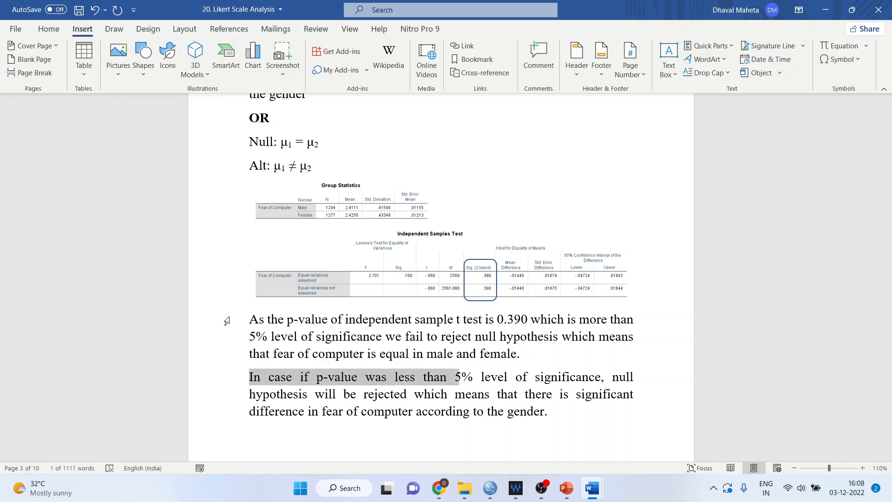
key("shift+Right")
key("shift+Right")
key("shift+Right")
key("shift+Right")
key("shift+Right")
key("shift+Right")
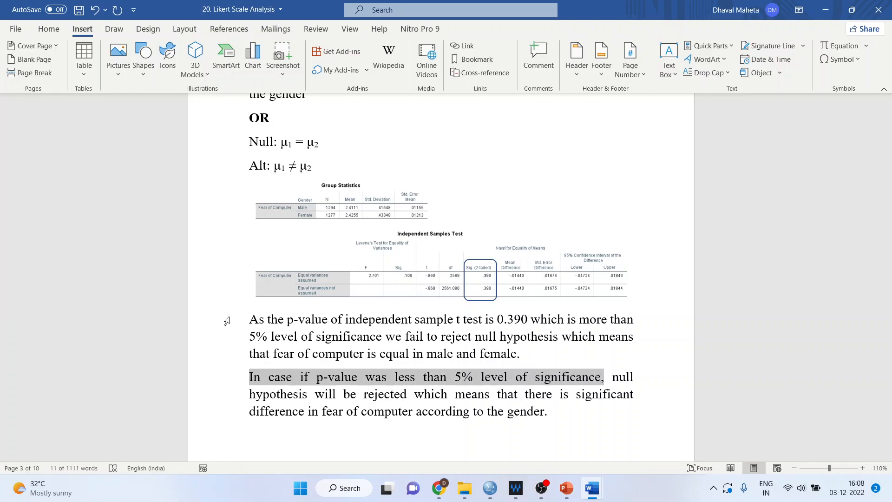
key("shift+Down")
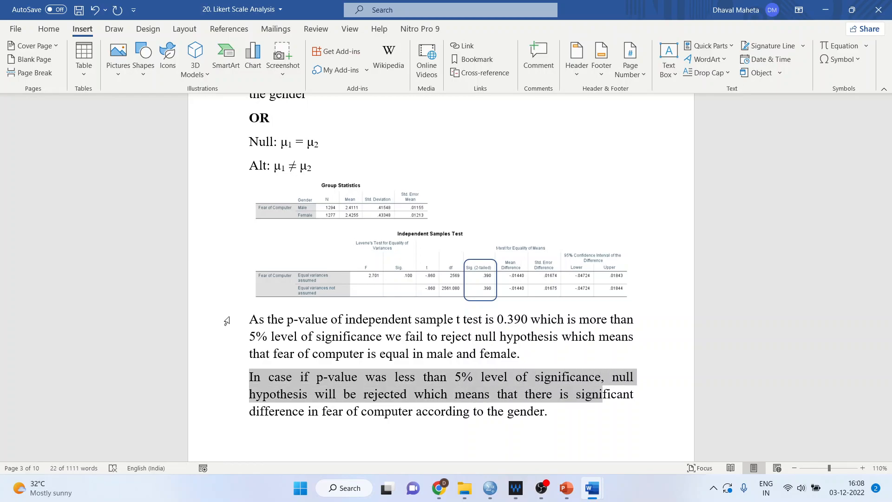
key("shift+Down")
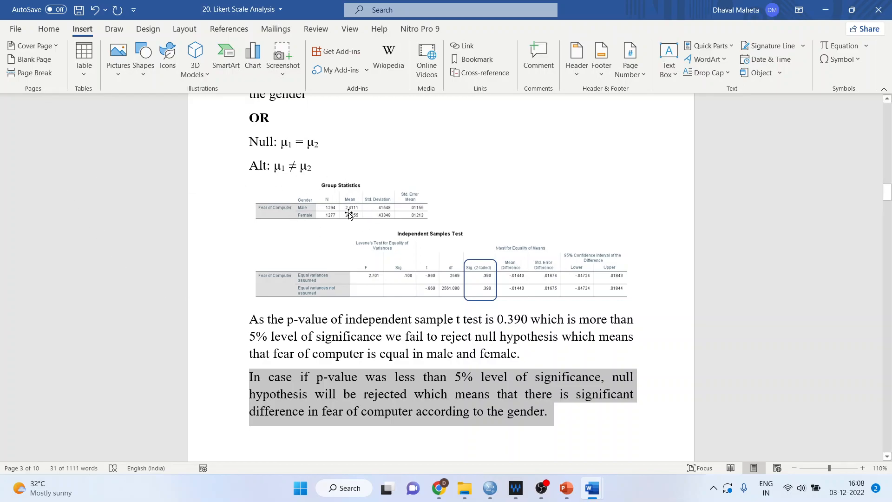
key("Right")
key("Return")
type("Group Statistics \tGender\tN\tMean\tStd. Deviation\tStd. Error Mean Fear of Computer\tMale\t1294\t1.4111\t.41548\t.01155 \tFemale\t1277\t3.4255\t.43348\t.01213")
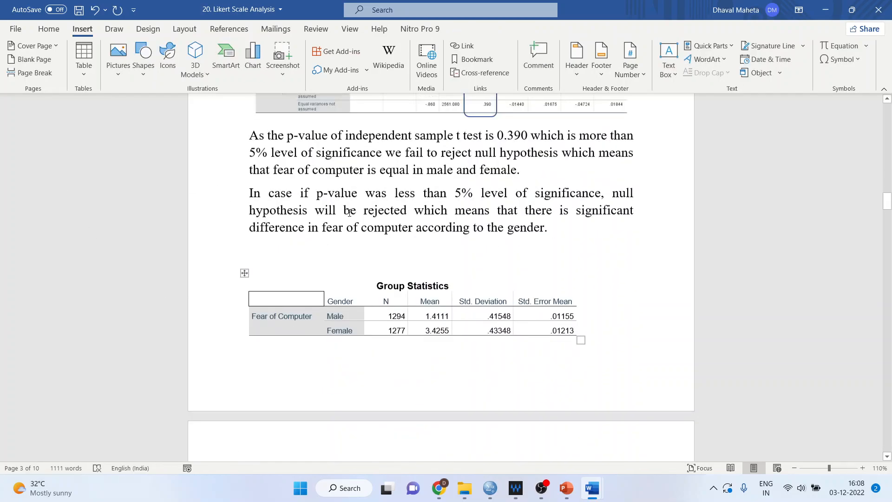
key("Left")
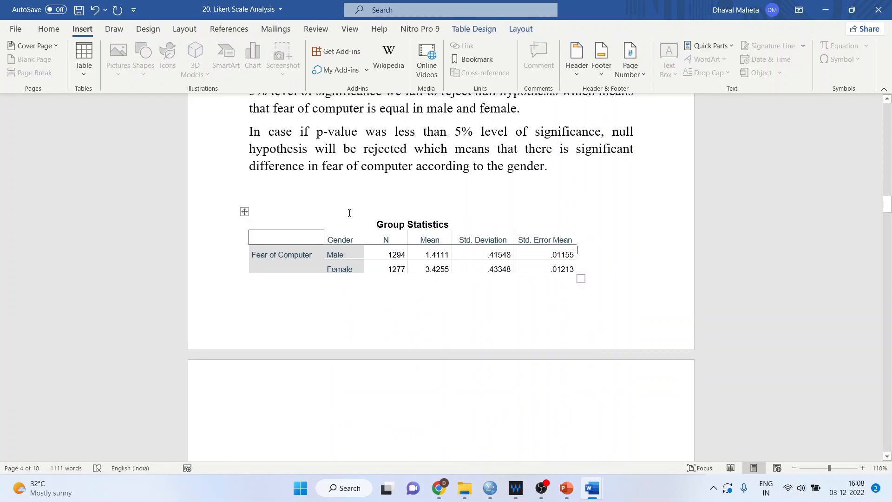
key("Return")
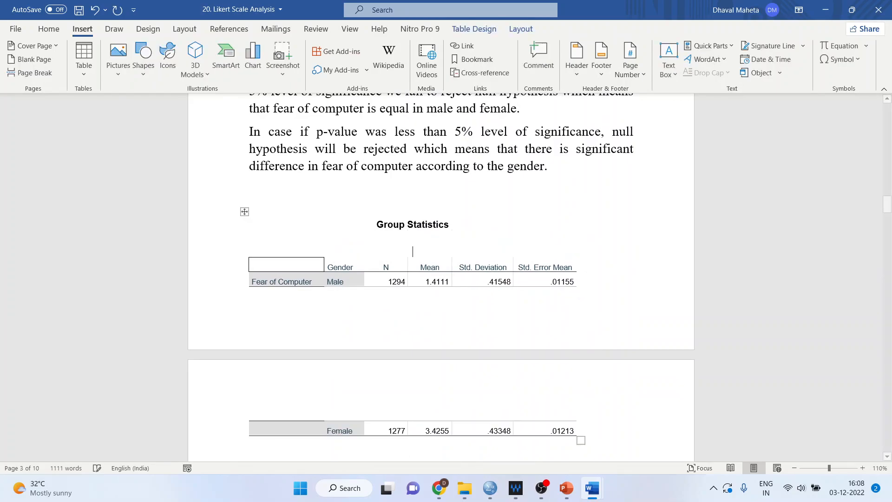
key("BackSpace")
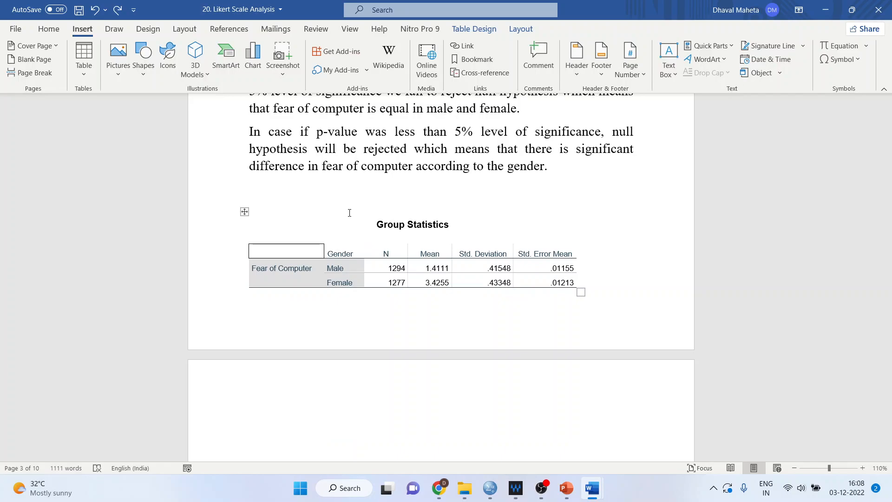
key("BackSpace")
Step: Insert blank lines above the Group Statistics table to move the whole table onto the next page
key("Return")
key("Return")
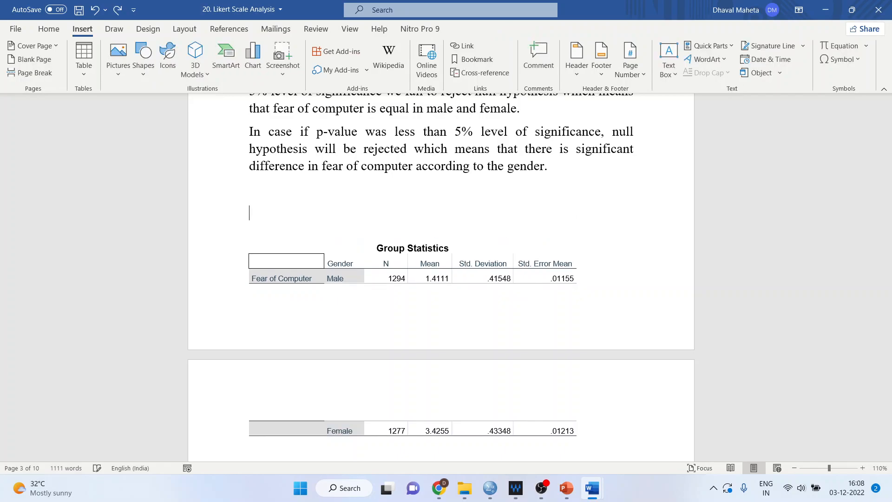
key("Down")
key("Down")
key("Down")
key("Down")
key("Down")
key("Down")
key("Down")
key("Down")
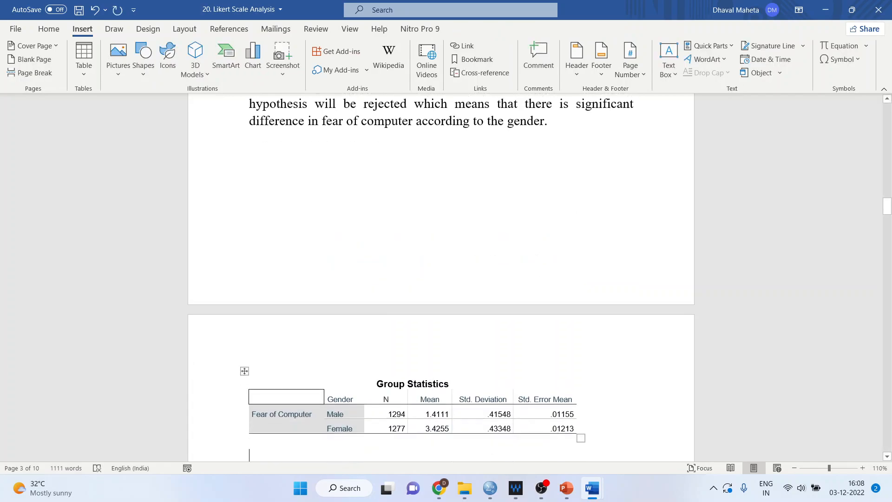
Step: Select the male and female mean values of Fear of Computer in the Group Statistics table for comparison
key("Down")
key("Down")
key("Down")
key("Up")
key("Up")
key("Up")
key("Up")
key("Up")
key("Up")
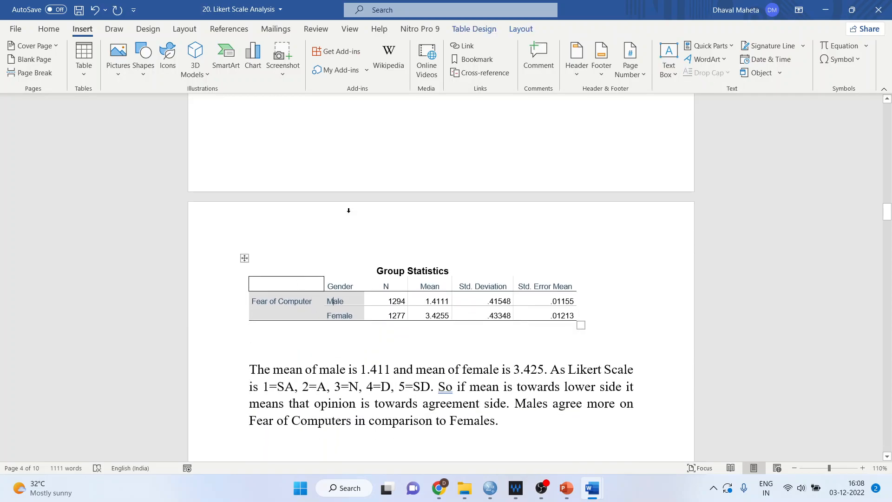
key("Right")
key("Right")
key("Right")
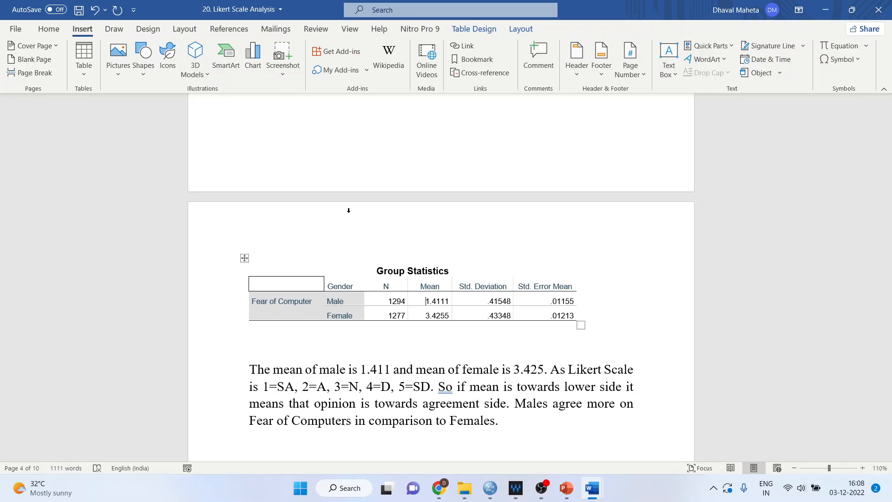
key("shift+Right")
key("shift+Right")
key("shift+Right")
key("shift+Right")
key("shift+Right")
key("shift+Right")
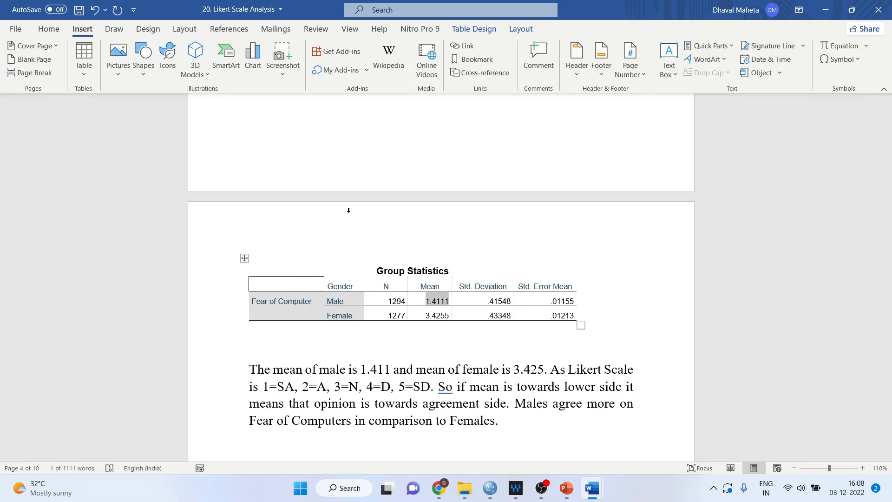
key("shift+Down")
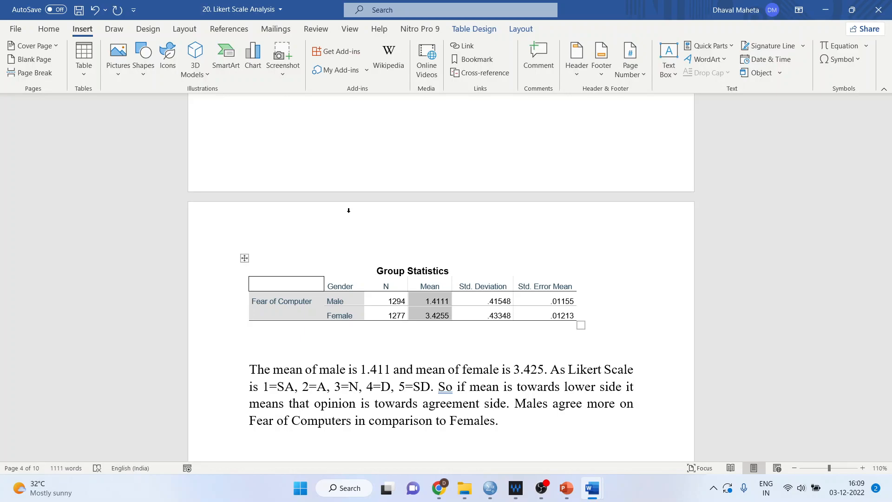
Step: Read the paragraph below the Group Statistics table that interprets the male and female means on the Likert scale
key("Down")
key("Down")
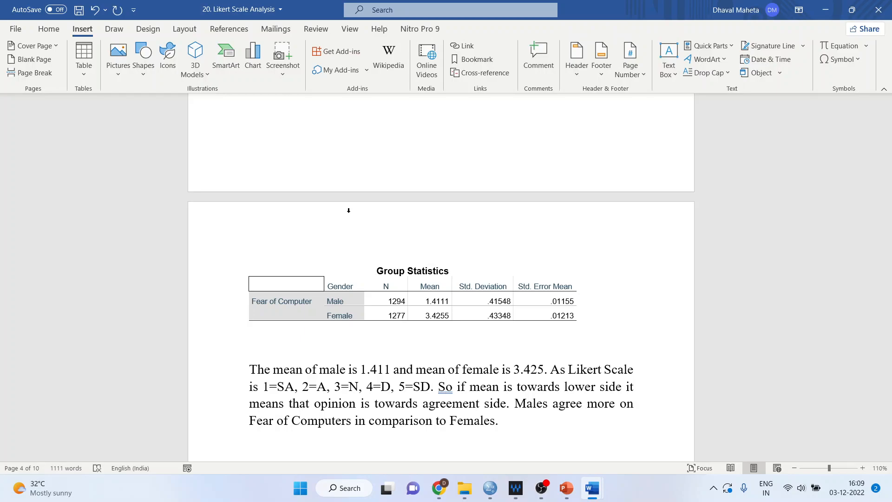
key("Left")
key("Left")
key("Left")
key("Left")
key("Left")
key("Left")
key("Left")
key("Left")
key("Left")
key("Left")
key("Left")
key("Left")
key("Left")
key("Left")
key("Left")
key("Left")
key("Left")
key("Right")
key("Right")
key("Right")
key("Right")
key("Right")
key("Right")
key("Right")
key("Right")
key("Right")
key("Right")
key("Right")
key("Right")
key("Right")
key("Right")
key("Right")
key("Right")
key("Right")
key("Right")
key("Right")
Step: Switch to the SAQ1.sav data set in the SPSS Statistics Data Editor
mouse_move(490, 488)
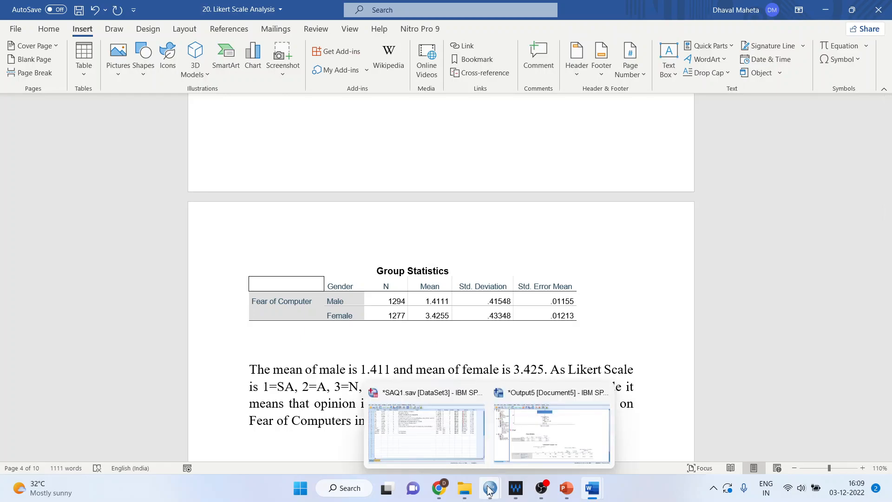
left_click(465, 447)
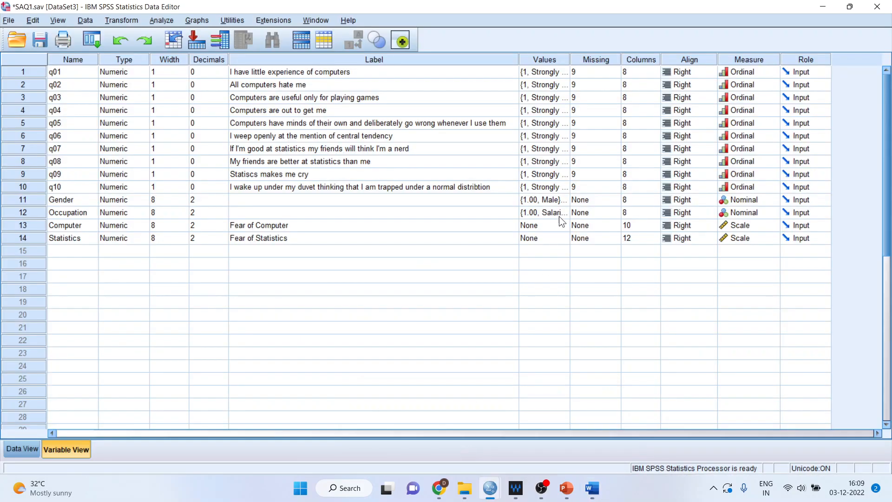
Step: View the value labels of variable q05 to check the coding of the agreement scale
left_click(567, 125)
left_click(567, 125)
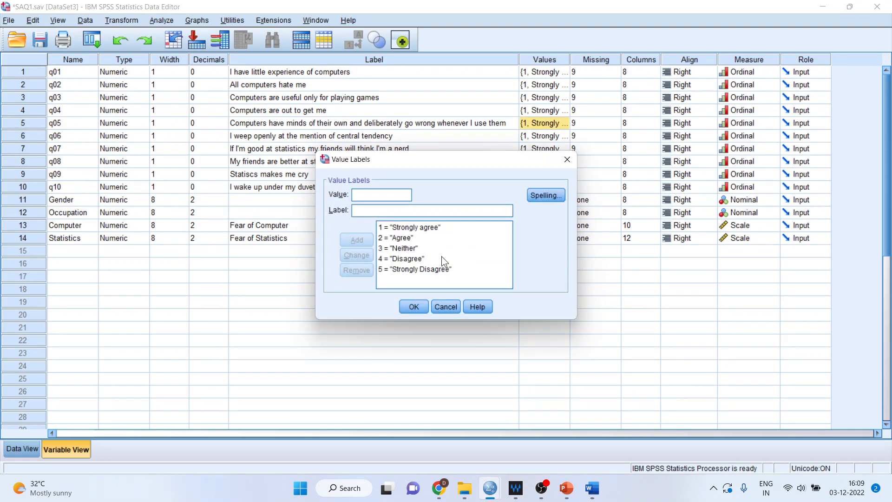
left_click(420, 304)
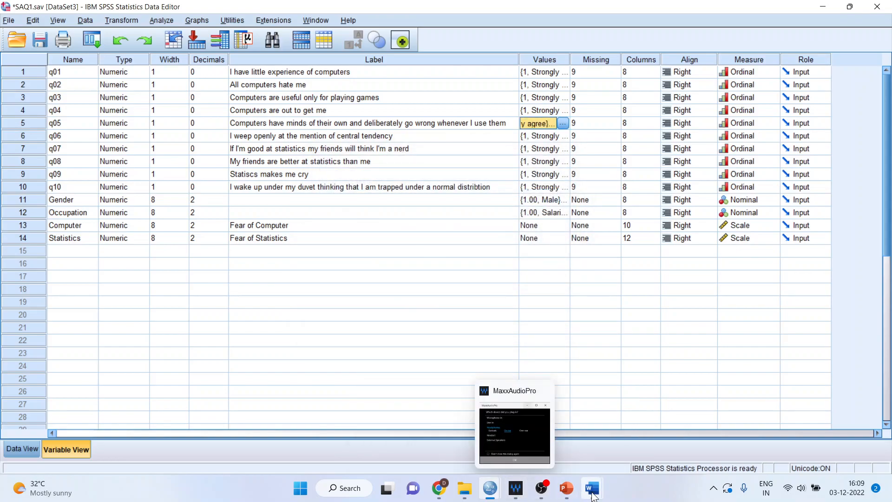
Step: Switch to the Likert Scale Analysis document in Word and read the scale coding and gender interpretation below the Group Statistics table
mouse_move(593, 495)
left_click(553, 450)
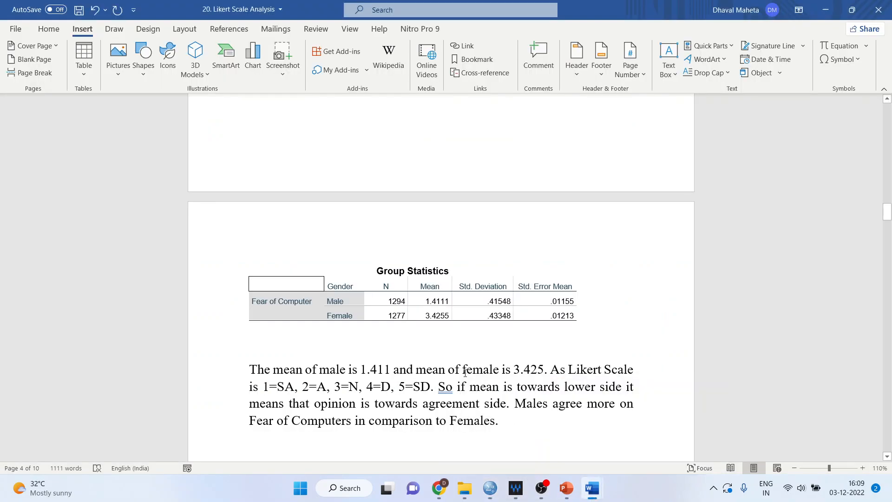
key("Right")
key("Left")
key("Left")
key("Left")
key("Left")
key("Left")
key("Left")
key("Left")
key("Left")
key("Left")
key("Left")
key("Left")
key("Left")
key("Left")
key("Left")
key("Left")
key("Left")
key("Left")
key("Left")
key("Up")
key("Left")
key("Left")
key("Left")
key("Left")
key("Left")
key("Left")
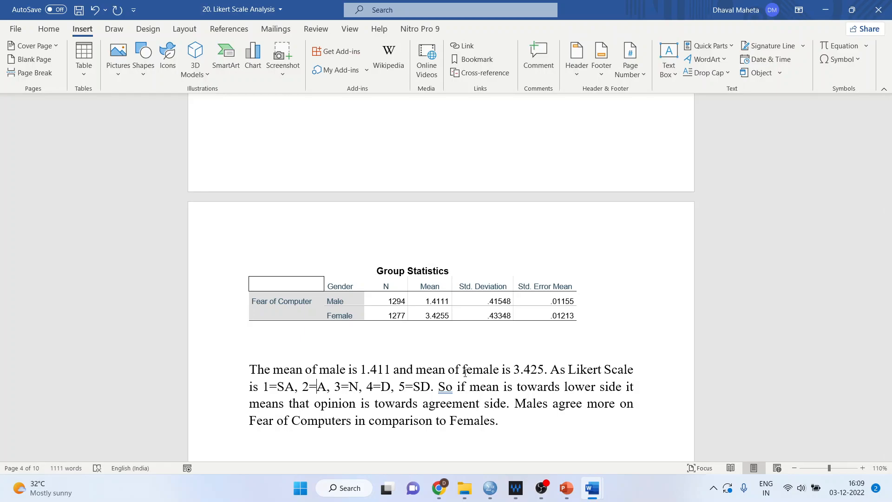
key("Right")
key("Right")
key("Right")
key("Right")
key("Right")
key("Right")
key("Down")
key("Up")
key("Right")
Step: Delete the two blank lines above the Case Study heading about salaried respondents and professionals
key("Down")
key("Down")
key("Down")
key("Down")
key("Down")
key("Down")
key("Down")
key("Down")
key("Down")
key("Down")
key("Down")
key("Down")
key("Down")
key("Down")
key("Down")
key("Down")
key("Down")
key("Down")
key("Down")
key("Down")
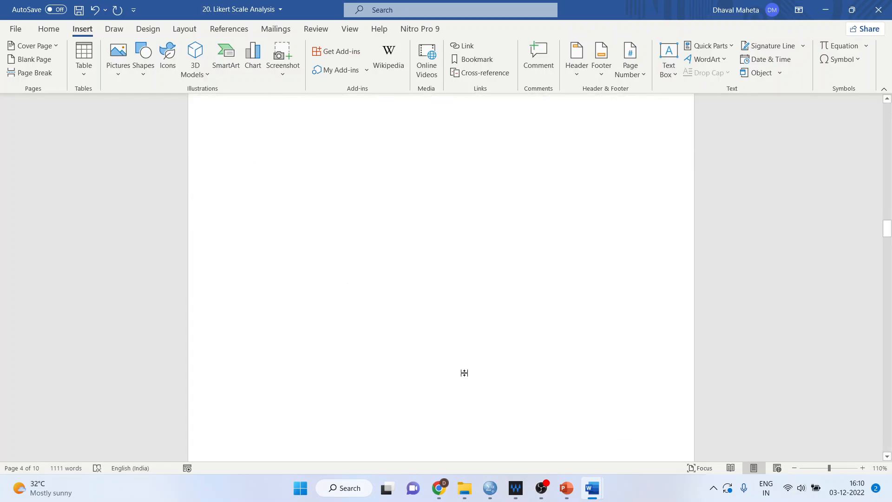
key("Up")
key("Up")
key("Up")
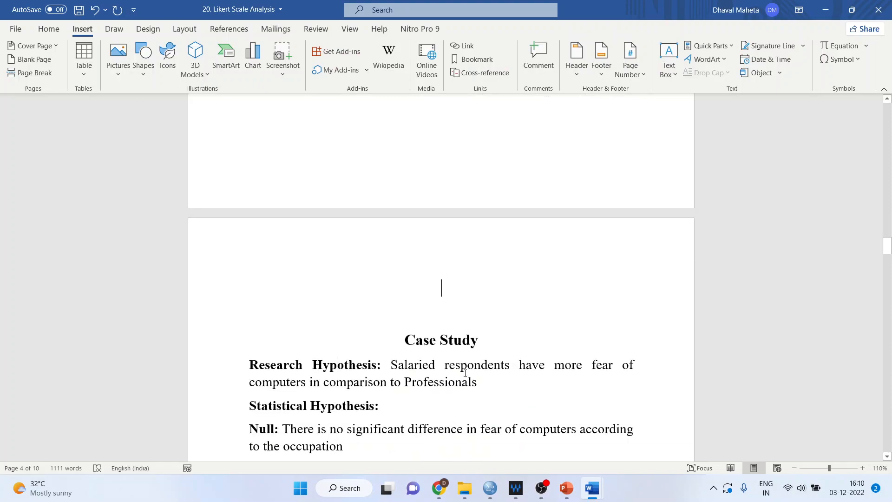
key("Delete")
key("Delete")
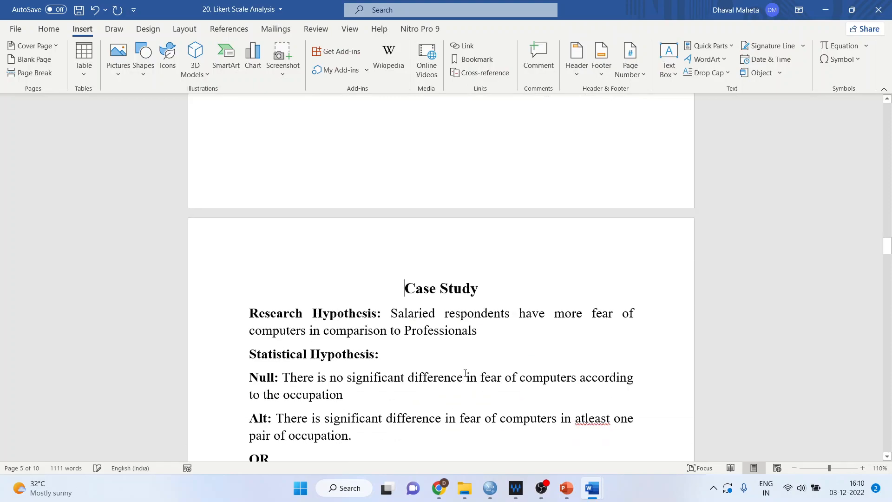
Step: Switch to the SAQ1.sav data set in SPSS and view the value labels of the Occupation variable
mouse_move(492, 487)
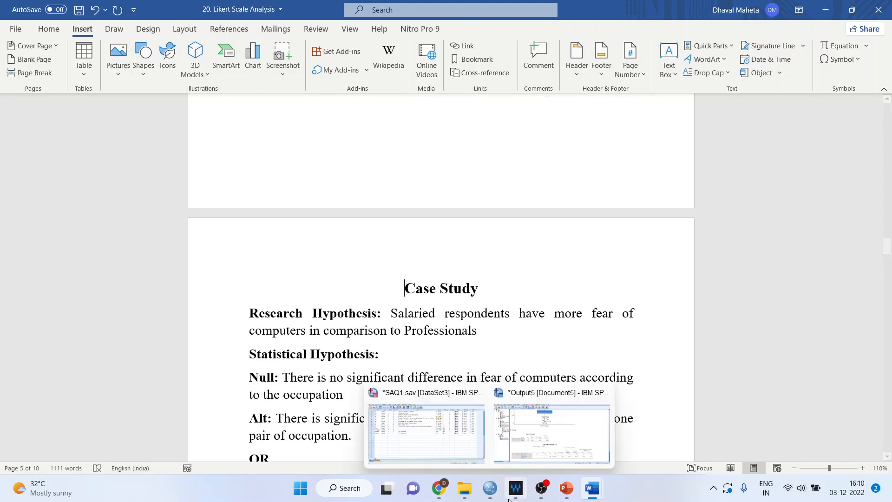
left_click(467, 436)
left_click(466, 436)
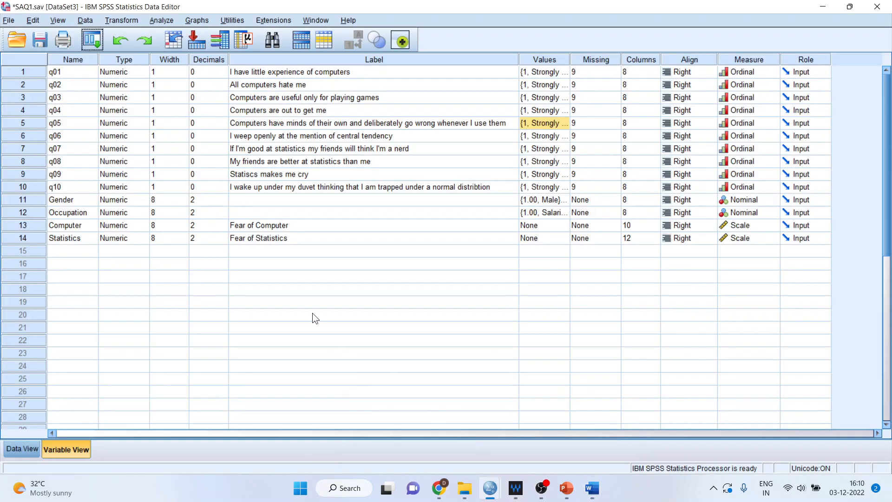
left_click(74, 201)
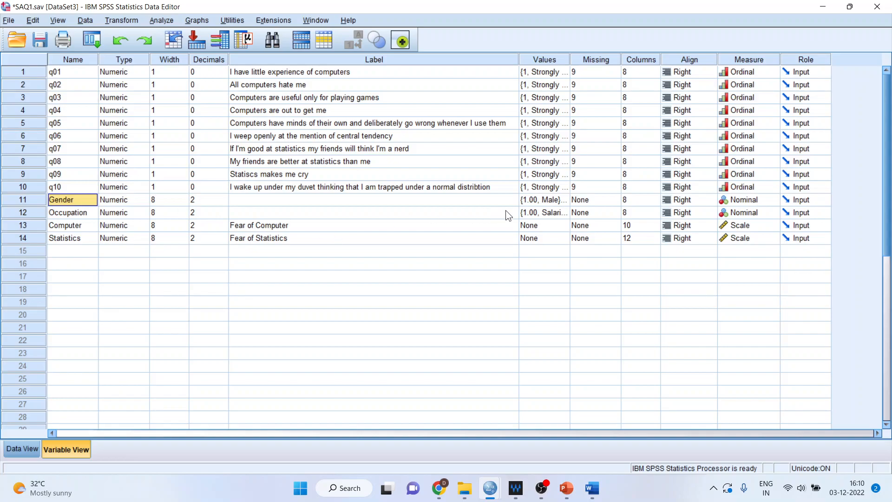
left_click(534, 212)
left_click(567, 213)
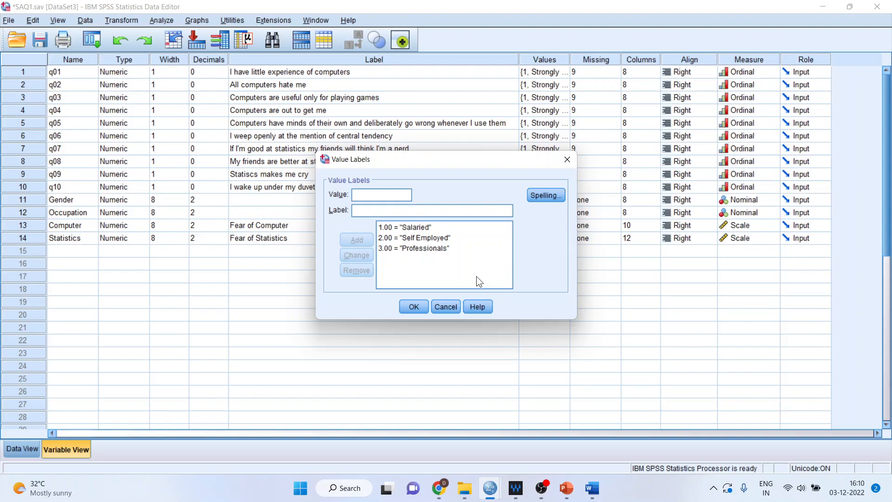
left_click(416, 307)
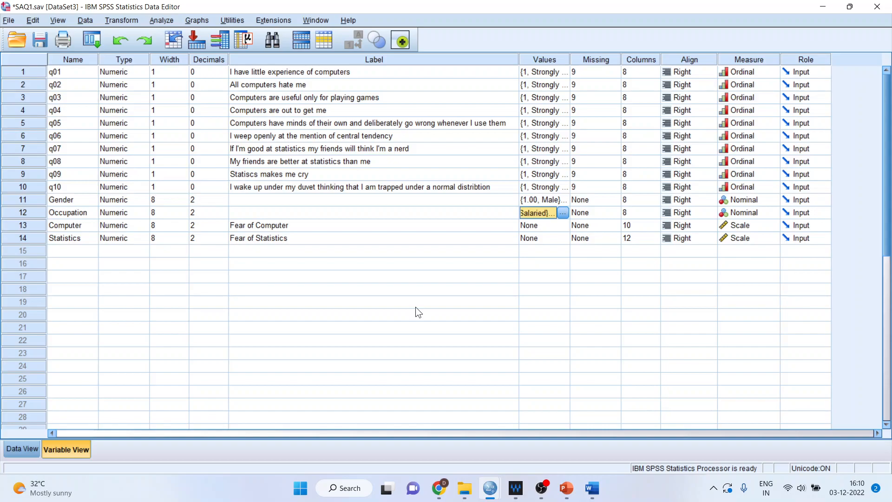
Step: Set up a One-Way ANOVA from reset settings, with Computer as the dependent variable and Occupation as the factor
left_click(166, 20)
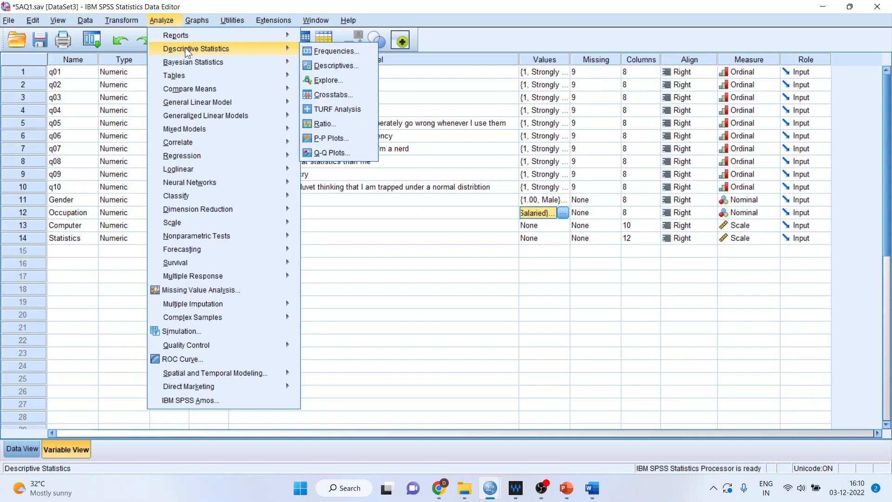
mouse_move(202, 49)
mouse_move(216, 87)
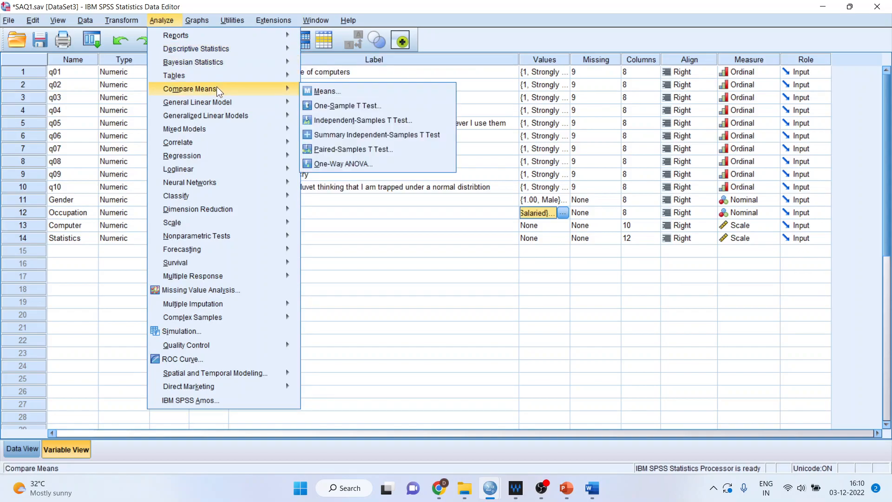
left_click(337, 162)
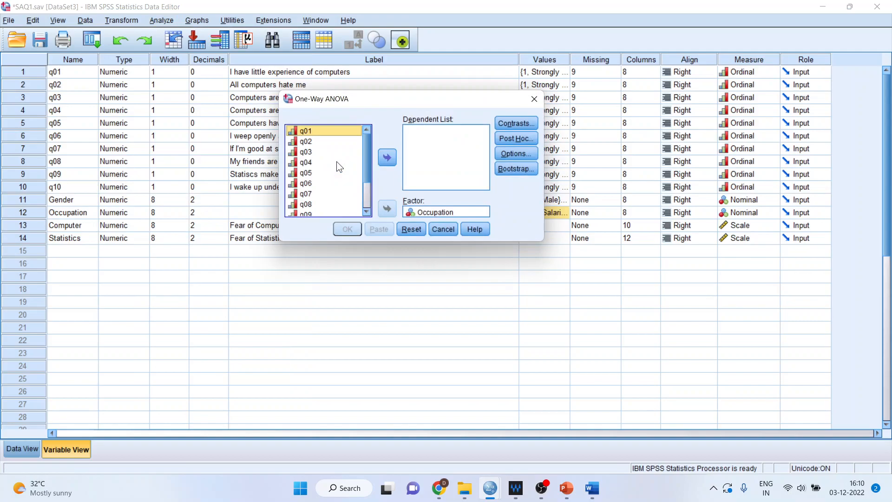
left_click(417, 232)
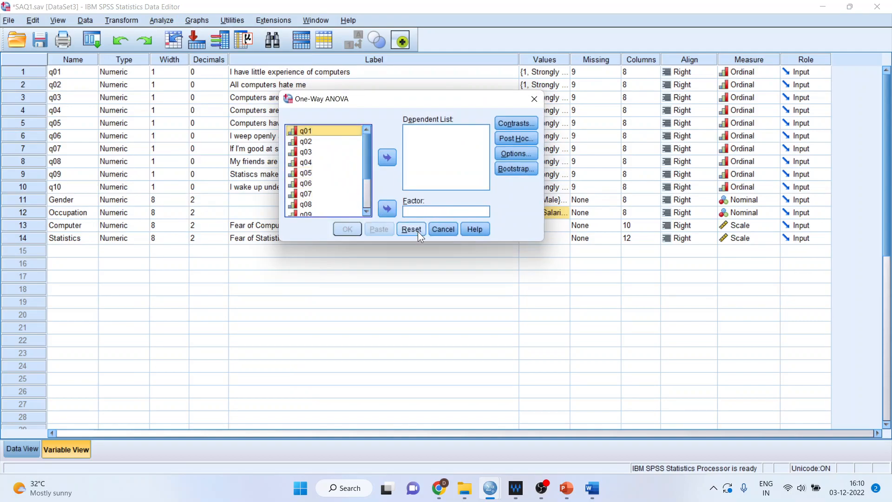
left_click(370, 205)
left_click(327, 201)
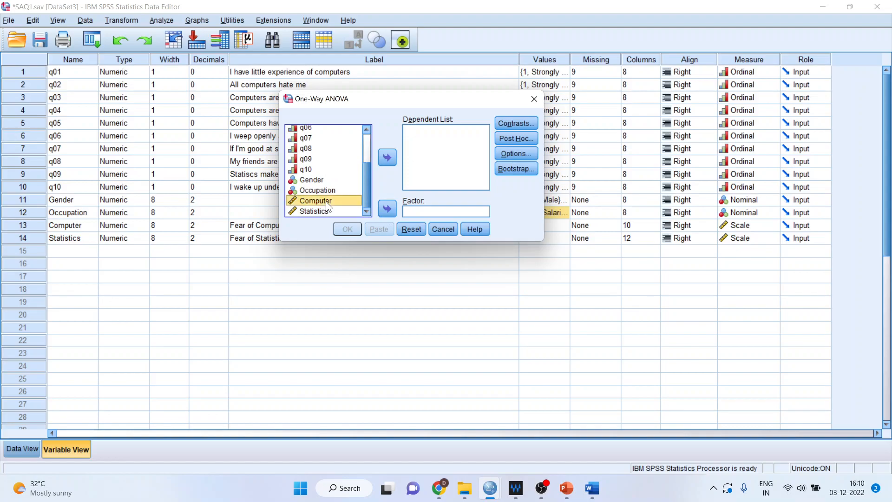
left_click(386, 157)
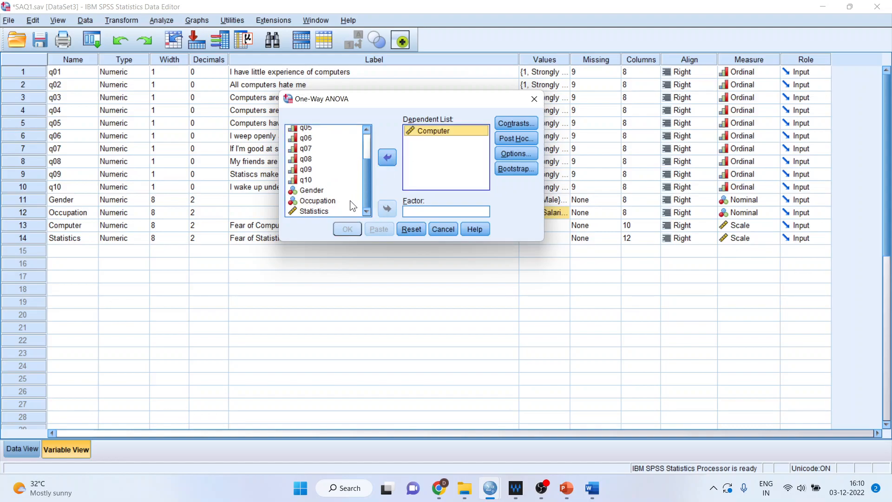
left_click(333, 200)
left_click(385, 207)
Step: Add the Tukey post hoc multiple comparison to the One-Way ANOVA
left_click(507, 138)
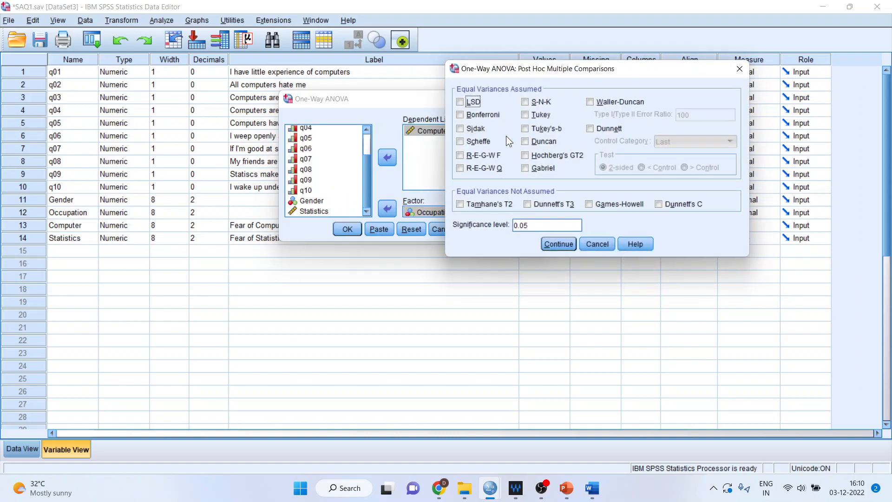
left_click(531, 116)
left_click(565, 244)
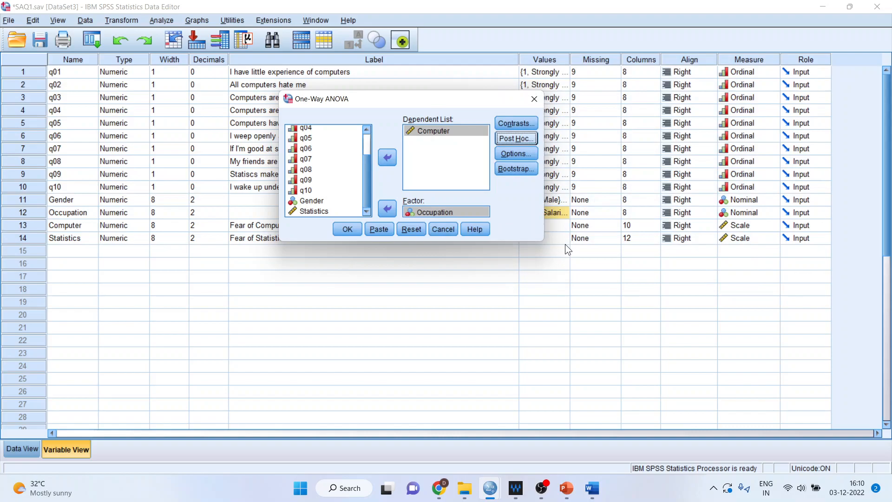
Step: Include the means plot, descriptive statistics and homogeneity of variance test in the One-Way ANOVA options
left_click(525, 155)
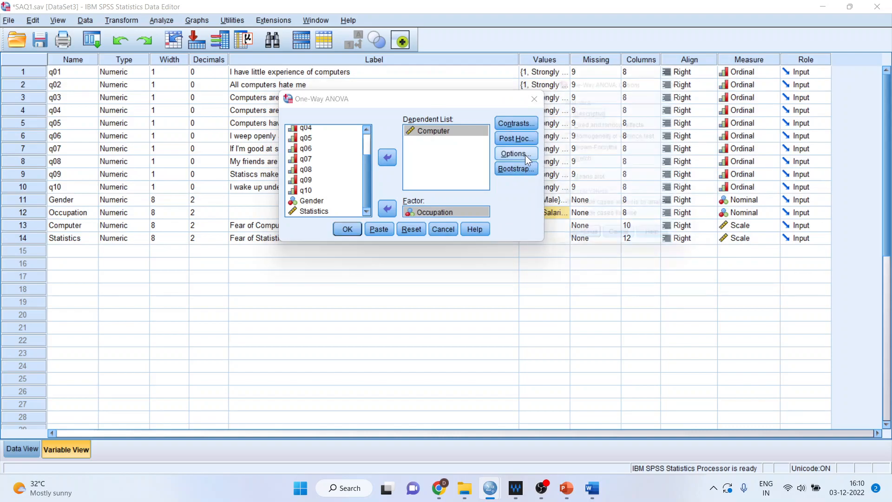
left_click(568, 183)
left_click(568, 112)
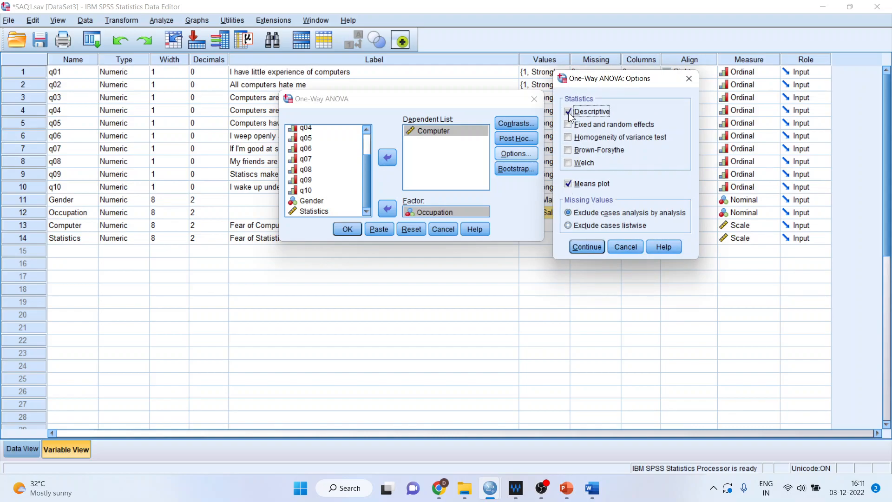
left_click(569, 136)
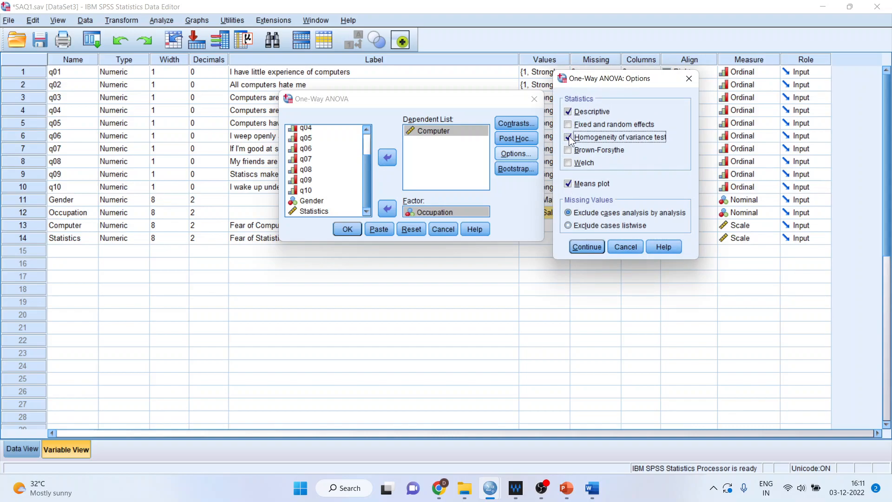
left_click(587, 247)
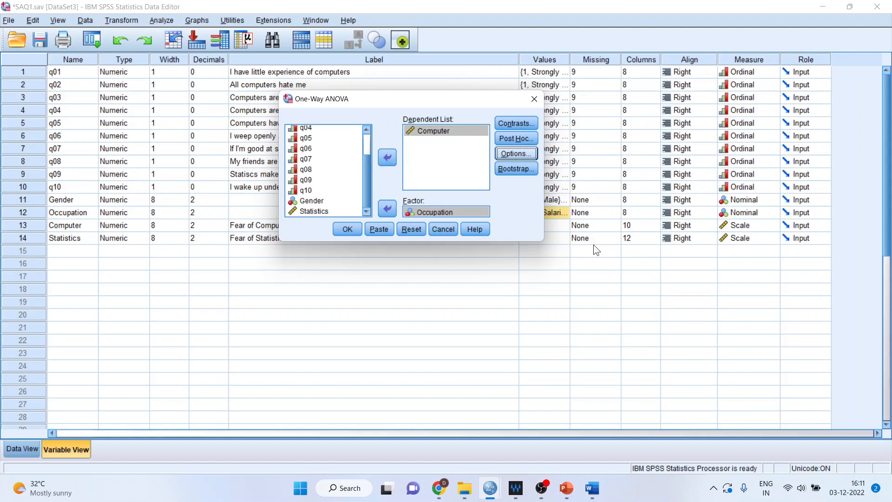
Step: Run the One-Way ANOVA and select the ANOVA table in the output
left_click(347, 227)
left_click(410, 155)
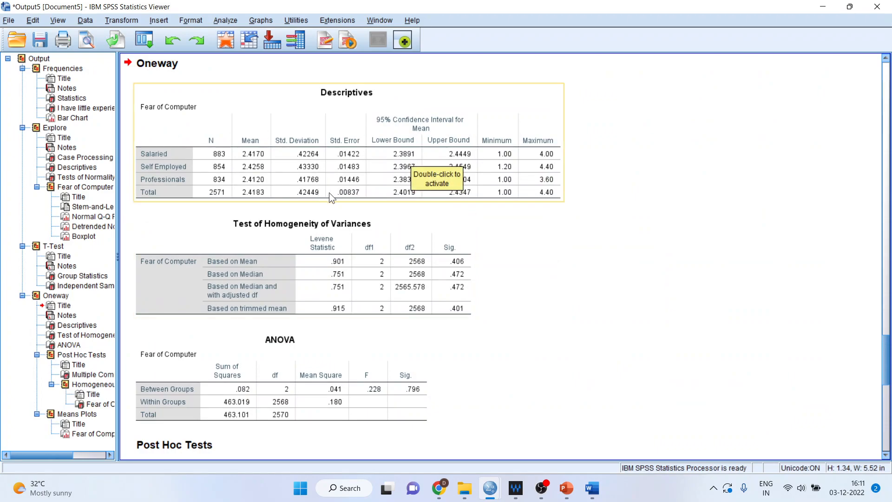
left_click(297, 239)
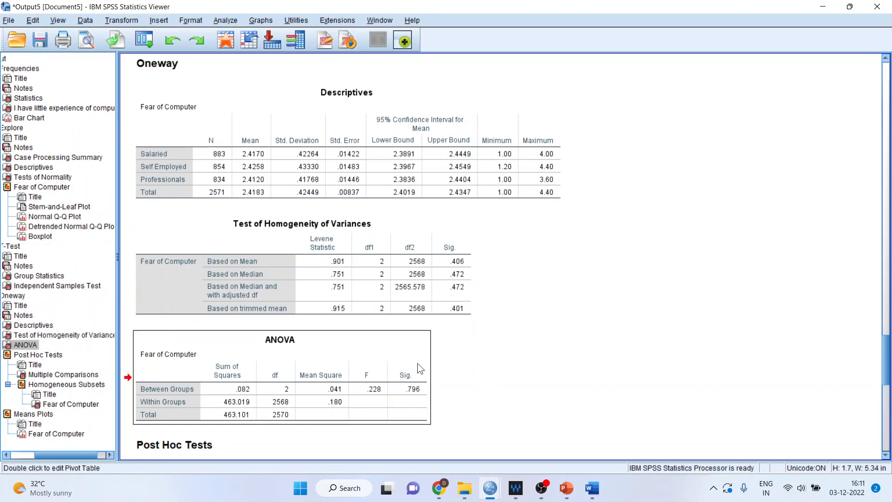
Step: Switch to the Likert Scale Analysis document in Word and highlight the Research Hypothesis statement of the occupation case study
mouse_move(592, 488)
left_click(548, 448)
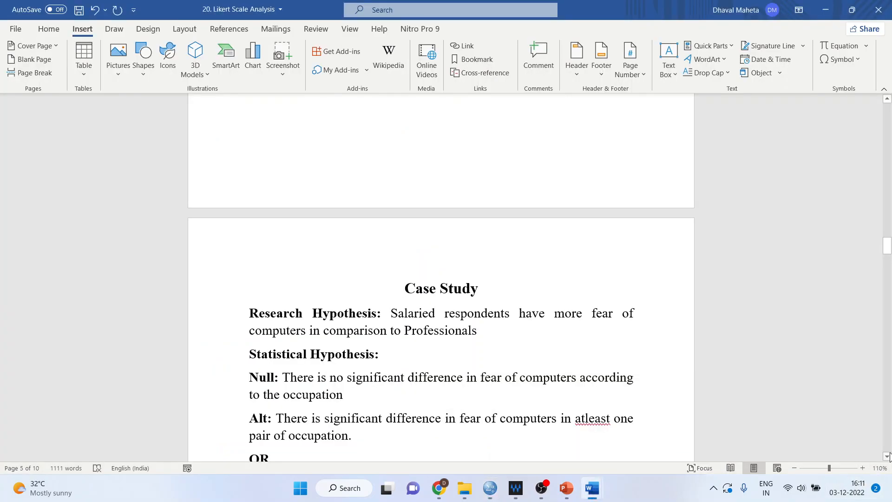
scroll(887, 456, "down", 2)
left_click(888, 456)
left_click(492, 224)
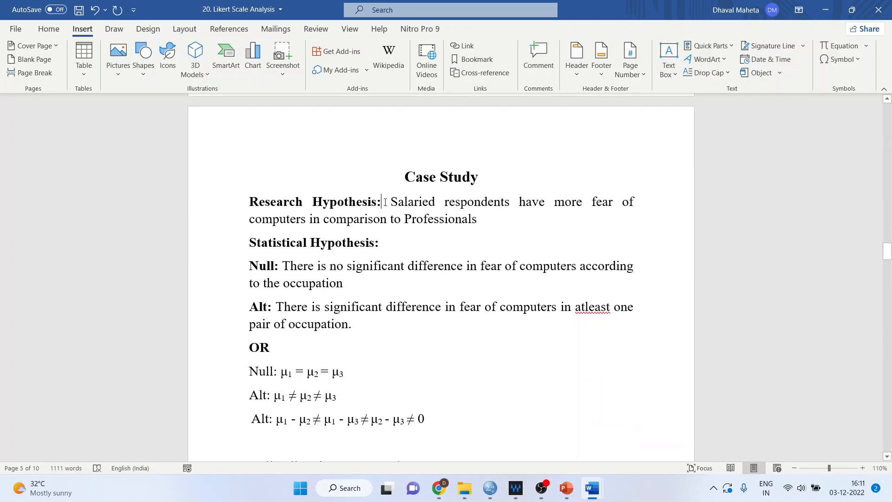
left_click_drag(390, 202, 481, 221)
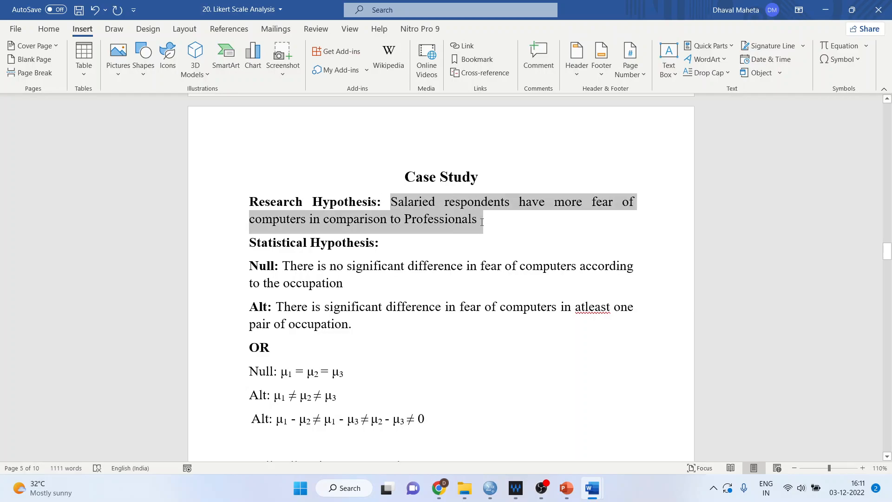
left_click(395, 254)
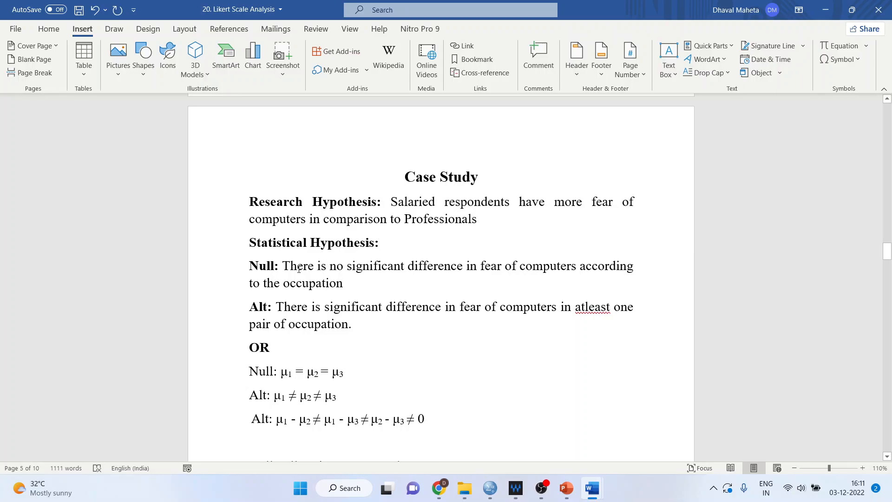
Step: Highlight the null and alternative hypothesis statements on fear of computers by occupation
left_click_drag(286, 266, 357, 283)
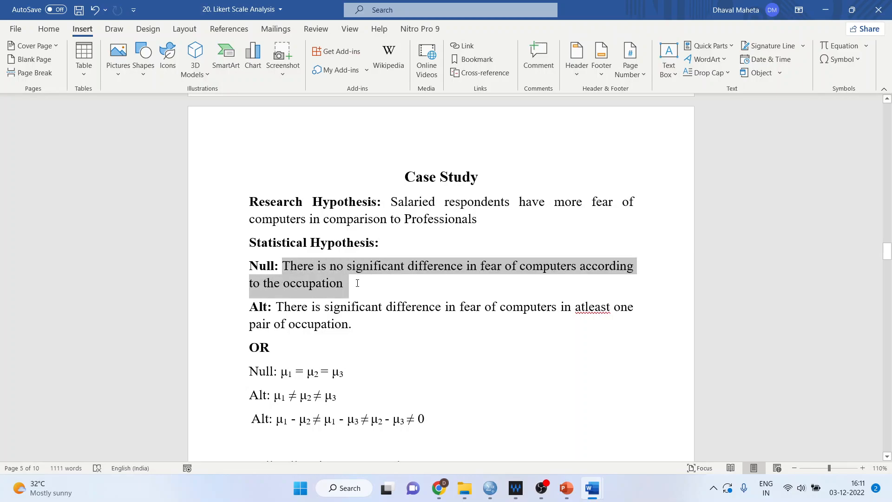
left_click(321, 308)
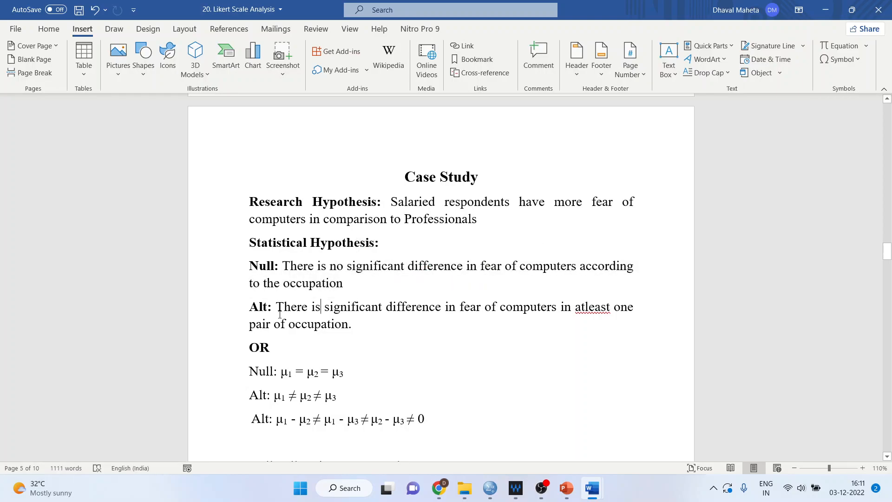
left_click_drag(277, 307, 360, 325)
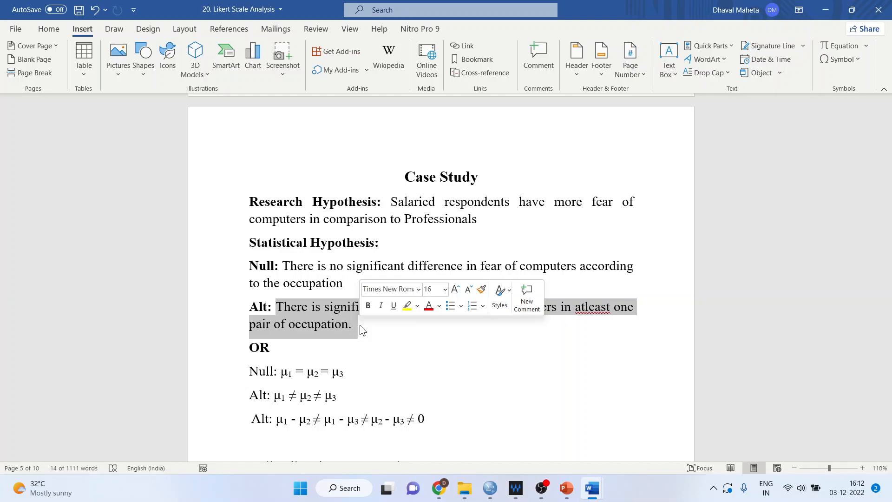
Step: Read the symbolic mean hypotheses and the equal-variance hypotheses down through the Test of Homogeneity of Variances table
left_click(349, 377)
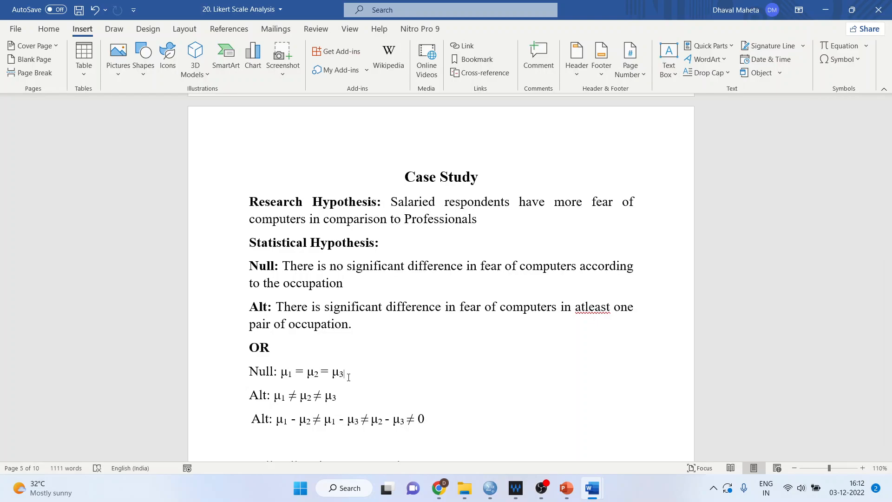
key("Down")
key("Down")
key("Down")
key("Down")
key("Down")
key("Down")
key("Down")
key("Down")
key("Down")
key("Down")
key("Down")
key("Down")
key("Down")
key("Down")
key("Down")
key("Down")
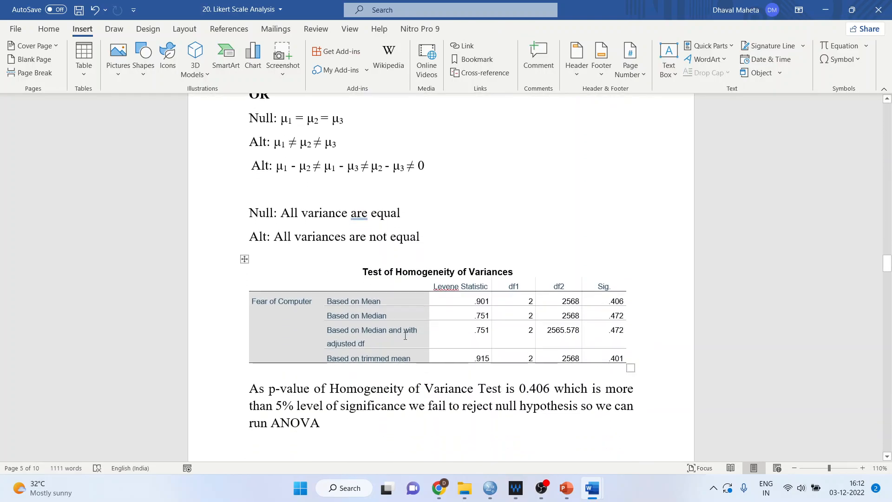
Step: Add a bold "Hypothesis" heading on the blank line above the equal-variance null and alternative hypotheses
left_click(334, 330)
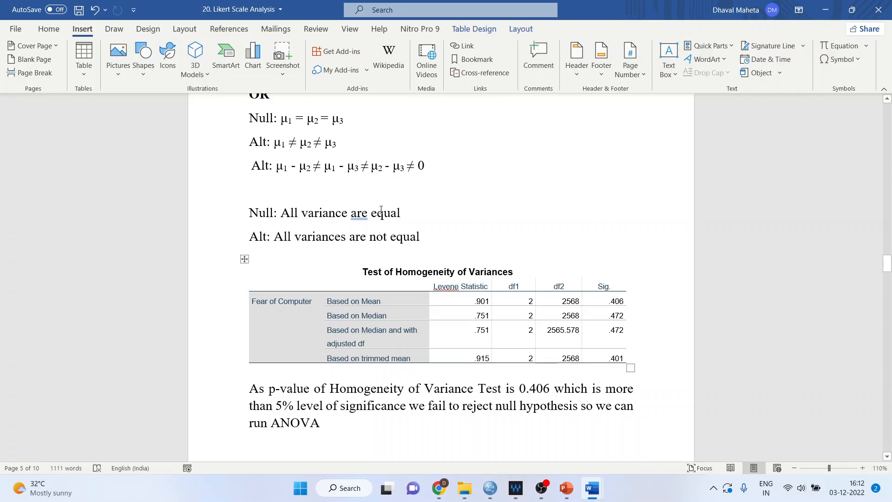
left_click(406, 195)
type("Hypothesis")
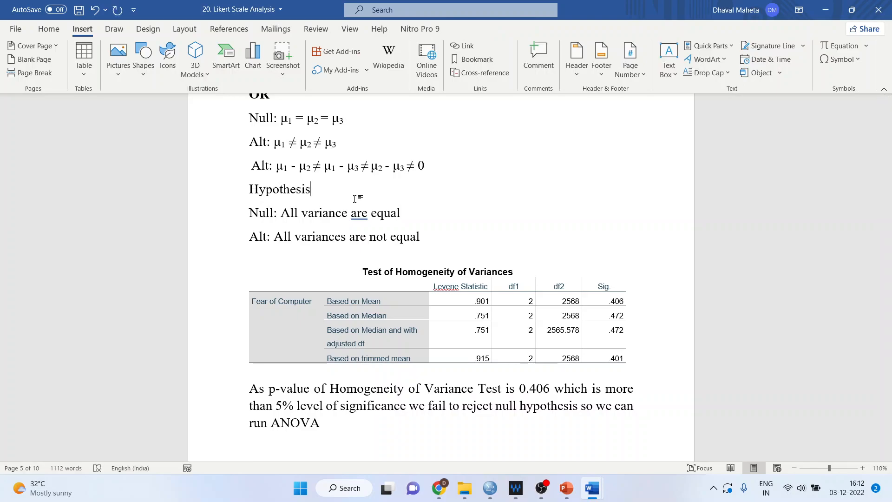
triple_click(355, 198)
key("ctrl+b")
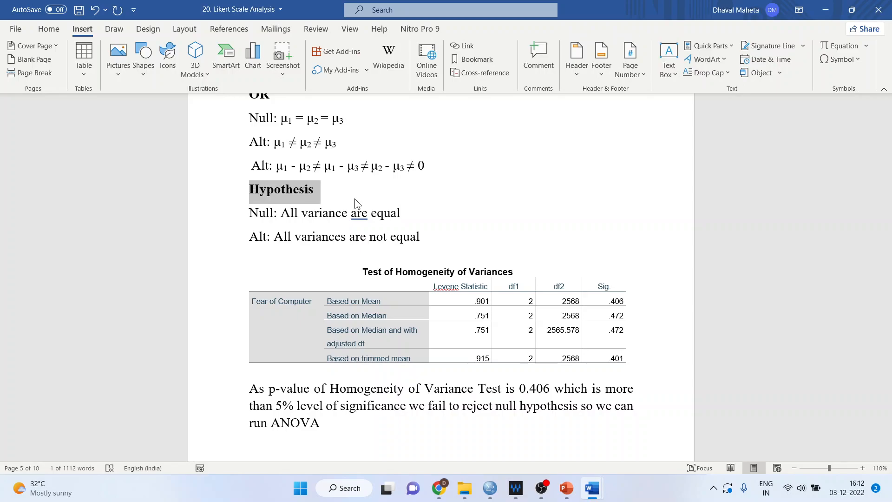
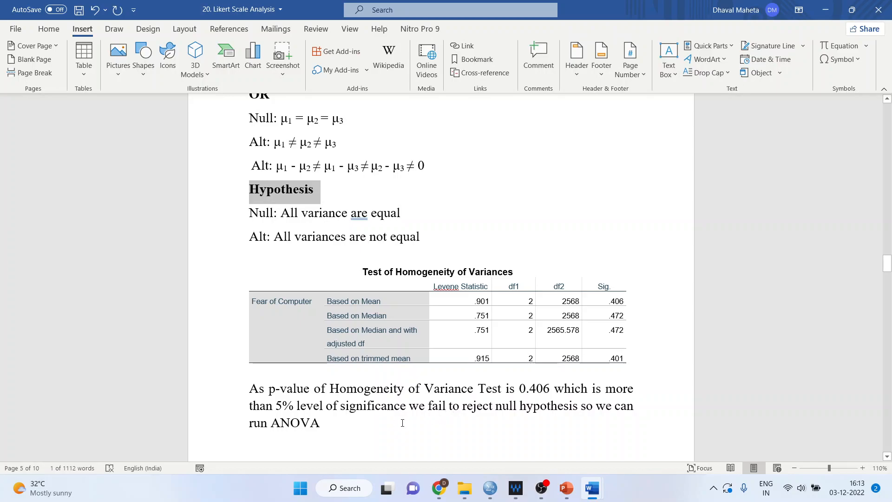
Step: Go to the ANOVA table on the next page and examine its Between Groups significance value
left_click(387, 422)
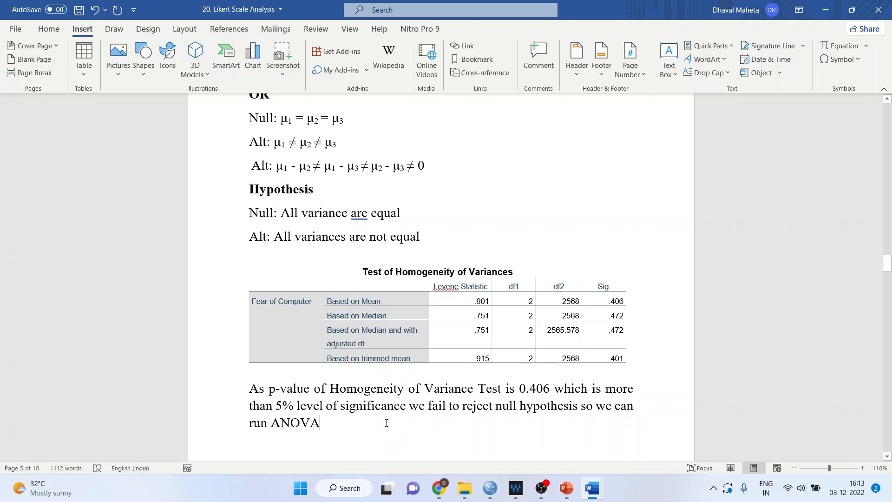
scroll(386, 422, "down", 7)
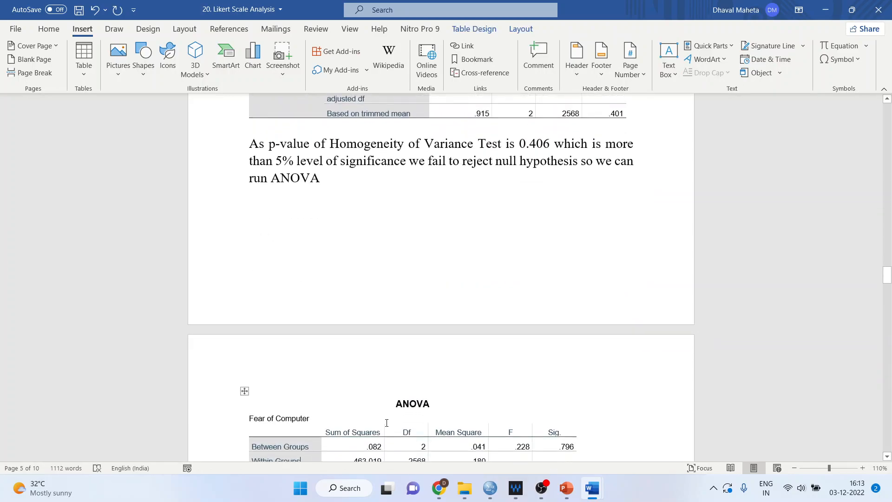
scroll(387, 423, "down", 3)
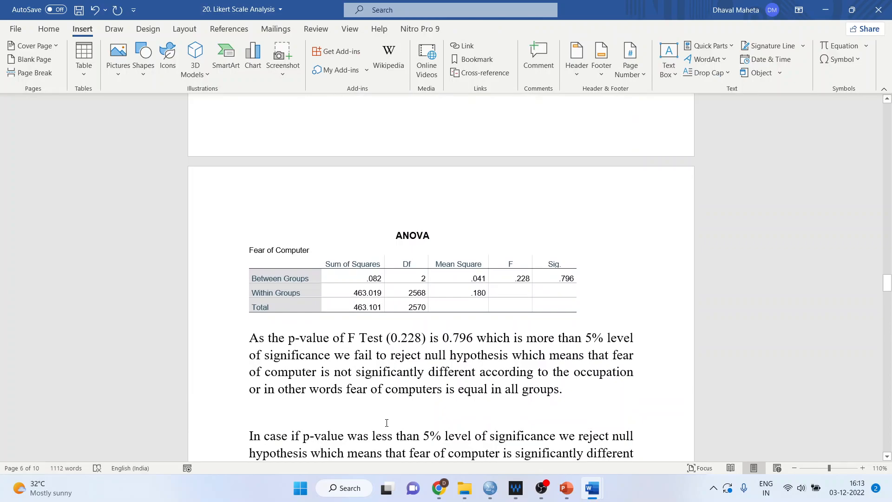
left_click(462, 287)
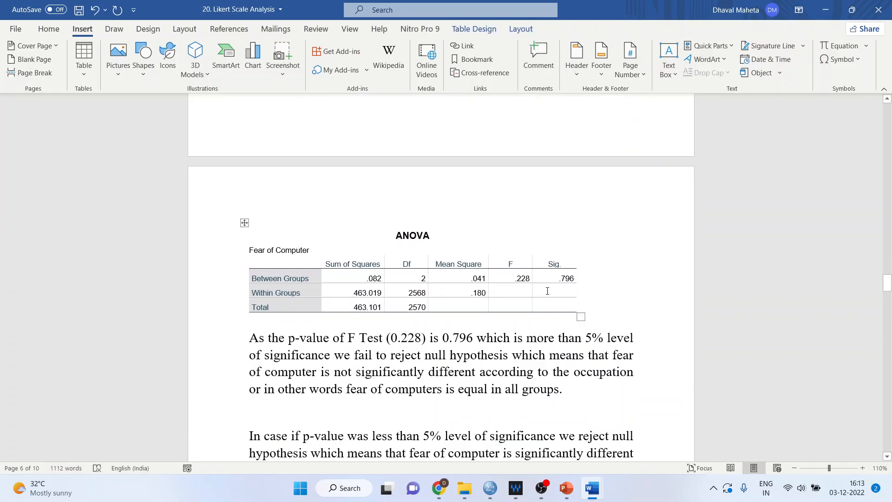
left_click_drag(554, 279, 577, 278)
left_click(466, 338)
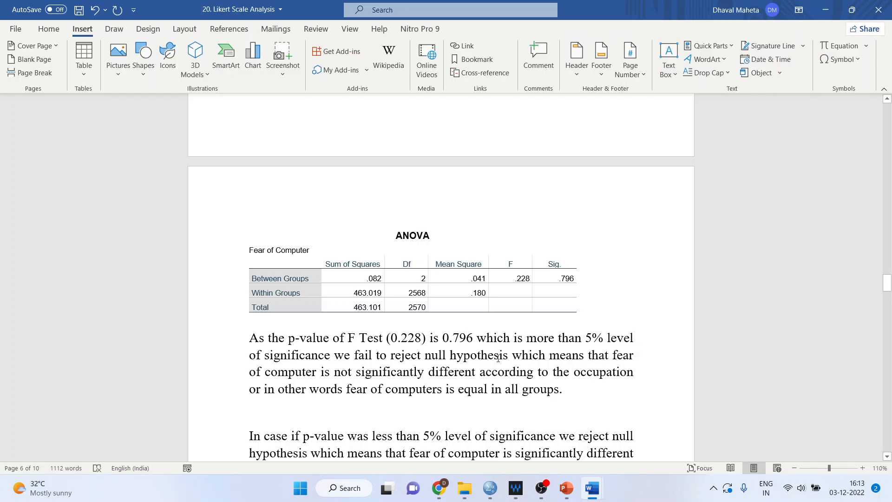
Step: Highlight the F Test interpretation from the end of "null hypothesis" through "equal in all groups" below the ANOVA table
left_click(498, 358)
key("shift+Right")
key("shift+Right")
key("shift+Right")
key("shift+Right")
key("shift+Right")
key("shift+Right")
key("shift+Right")
key("shift+Right")
key("shift+Right")
key("shift+Right")
key("shift+Right")
key("shift+Right")
key("shift+Right")
key("shift+Right")
key("shift+Right")
key("shift+Right")
key("shift+Right")
key("shift+Right")
key("shift+Right")
key("shift+Right")
key("shift+Right")
key("shift+Right")
key("shift+Right")
key("shift+Right")
key("shift+Right")
key("shift+Right")
key("shift+Right")
key("shift+Right")
key("shift+Right")
key("shift+Right")
key("shift+Right")
key("shift+Right")
key("shift+Right")
key("shift+Right")
key("shift+Right")
key("shift+Right")
key("shift+Right")
key("shift+Right")
key("shift+Right")
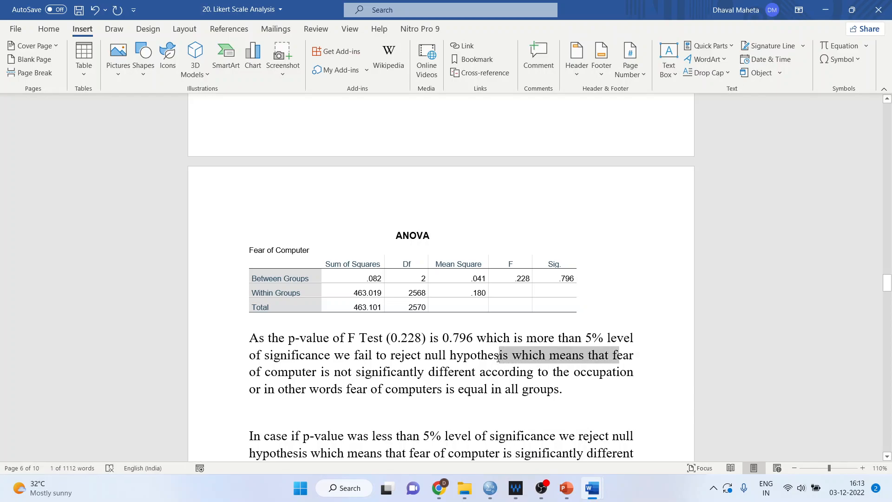
key("shift+Right")
key("shift+Right")
key("shift+Right")
key("shift+Right")
key("shift+Right")
key("shift+Right")
key("shift+Right")
key("shift+Right")
key("shift+Right")
key("shift+Right")
key("shift+Right")
key("shift+Right")
key("shift+Right")
key("shift+Right")
key("shift+Right")
key("shift+Right")
key("shift+Right")
key("shift+Right")
key("shift+Right")
key("shift+Right")
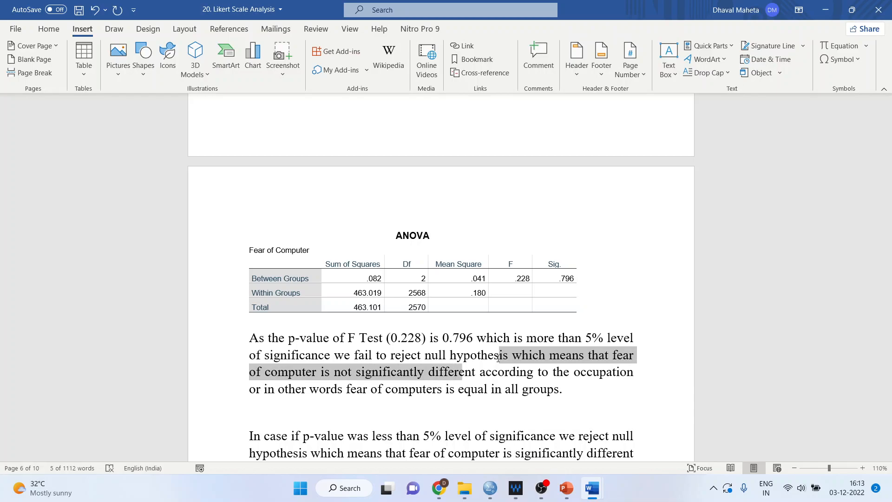
key("shift+Right")
key("shift+Right")
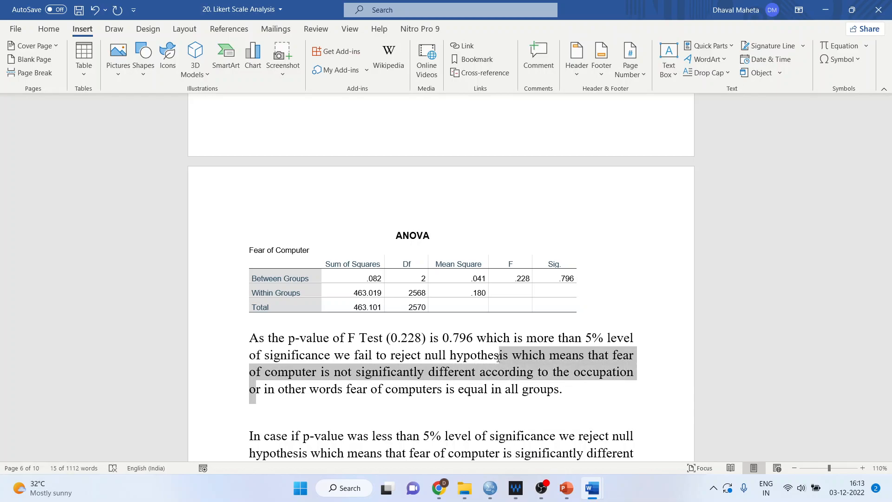
key("shift+Right")
key("shift+Right")
key("shift+Right")
key("shift+Right")
key("shift+Right")
key("shift+Right")
key("shift+Right")
key("shift+Right")
key("shift+Right")
key("shift+Right")
key("shift+Right")
key("shift+Right")
key("shift+Right")
key("shift+Right")
key("shift+Right")
key("shift+Right")
key("shift+Right")
key("shift+Right")
key("shift+Right")
key("shift+Right")
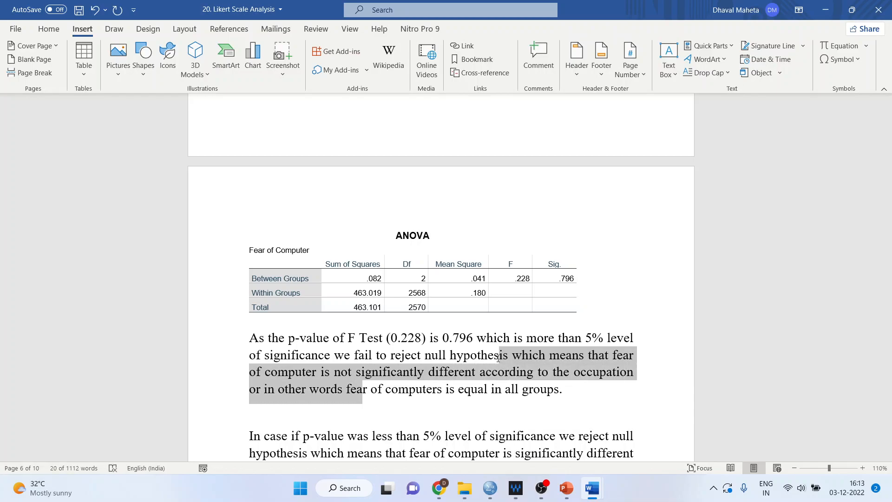
key("shift+Right")
key("shift+Right")
key("shift+Right")
key("shift+Right")
key("shift+Right")
key("shift+Right")
key("shift+Right")
key("shift+Right")
key("shift+Right")
key("shift+Right")
key("shift+Right")
key("shift+Right")
key("shift+Right")
key("shift+Right")
key("shift+Right")
key("shift+Right")
key("shift+Right")
key("shift+Right")
key("shift+Right")
key("shift+Right")
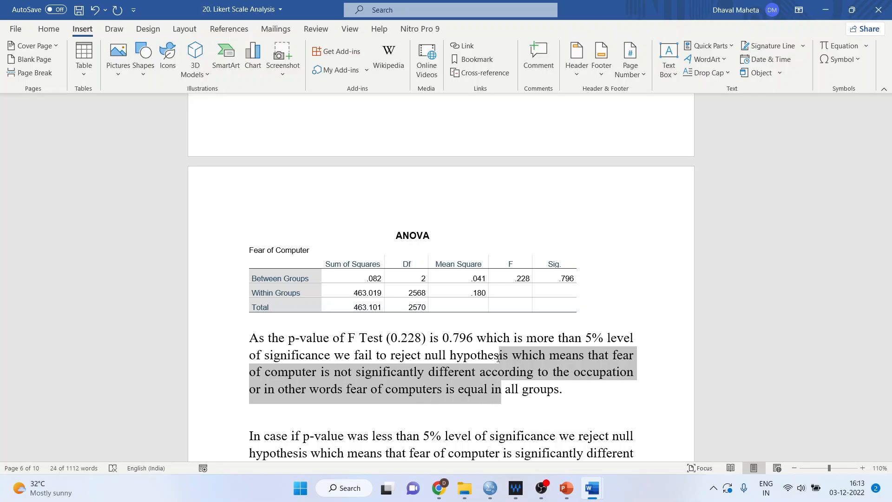
key("shift+Right")
key("shift+Right")
key("shift+Right")
key("shift+Right")
key("shift+Right")
key("shift+Right")
key("shift+Right")
key("shift+Right")
key("shift+Right")
key("shift+Right")
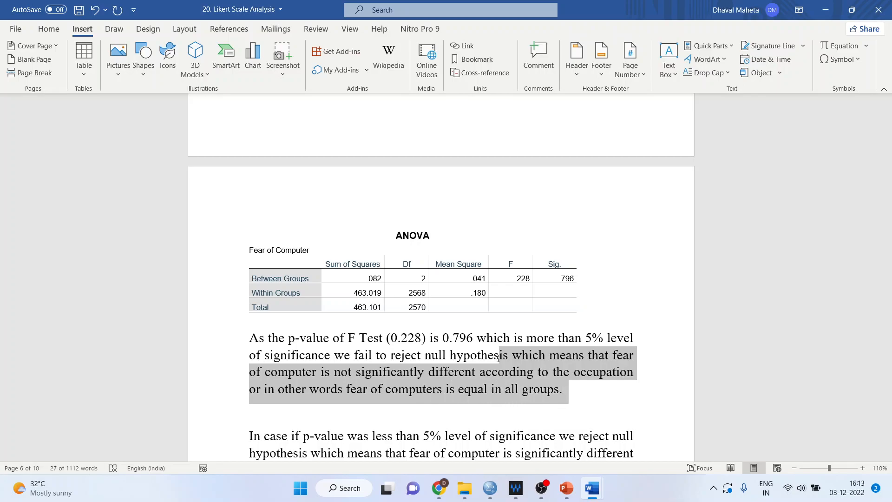
Step: Highlight the ANOVA significance value and the text on running the Post Hoc-Tukey Test if the p-value were less than 5%
key("Down")
key("Down")
key("Down")
key("Down")
key("Down")
key("Up")
key("Up")
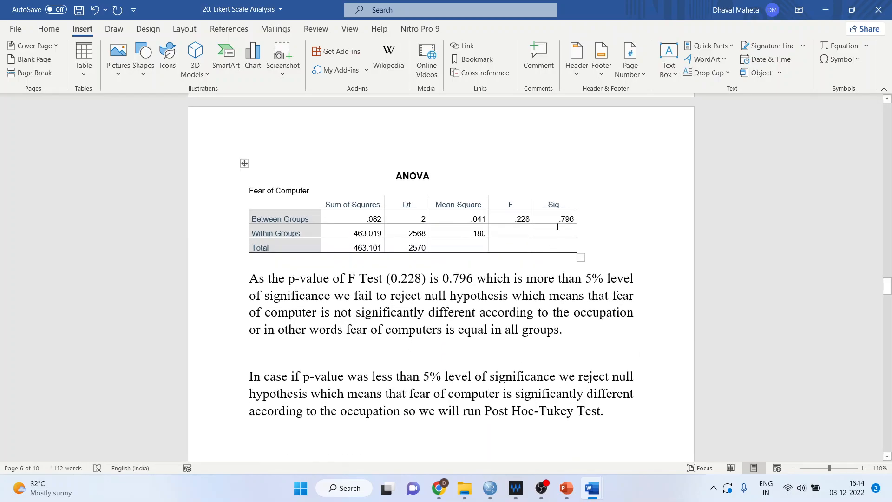
double_click(566, 220)
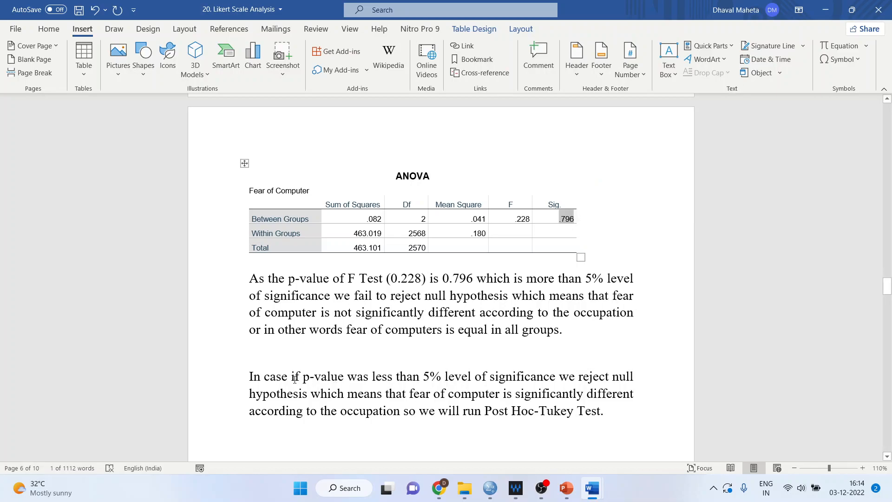
left_click_drag(292, 377, 499, 403)
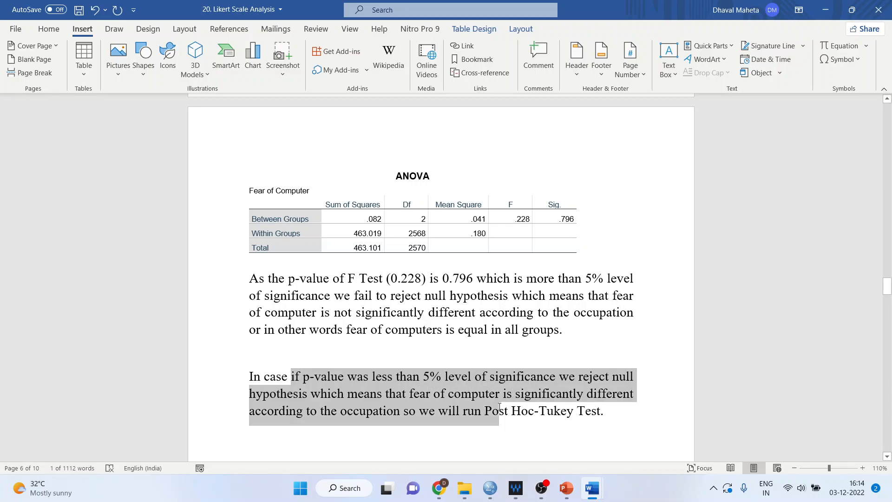
left_click_drag(499, 408, 609, 416)
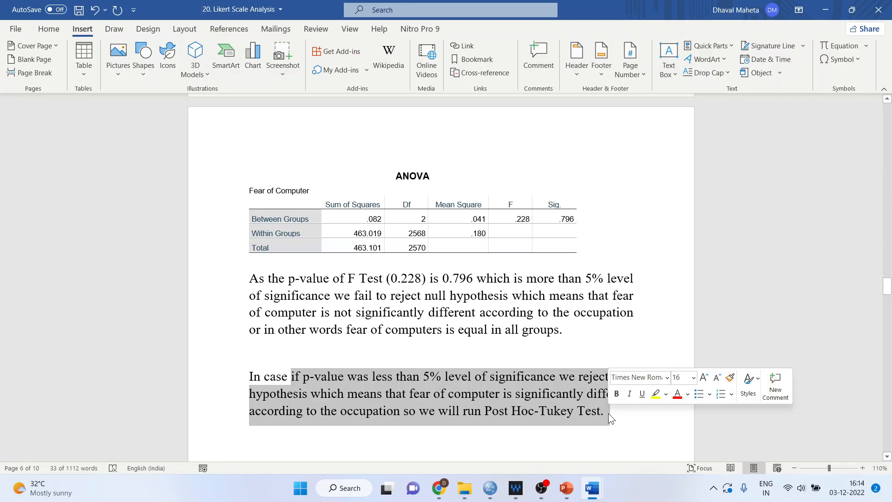
Step: Switch to the SPSS output and select the Tukey HSD Multiple Comparisons table
mouse_move(490, 488)
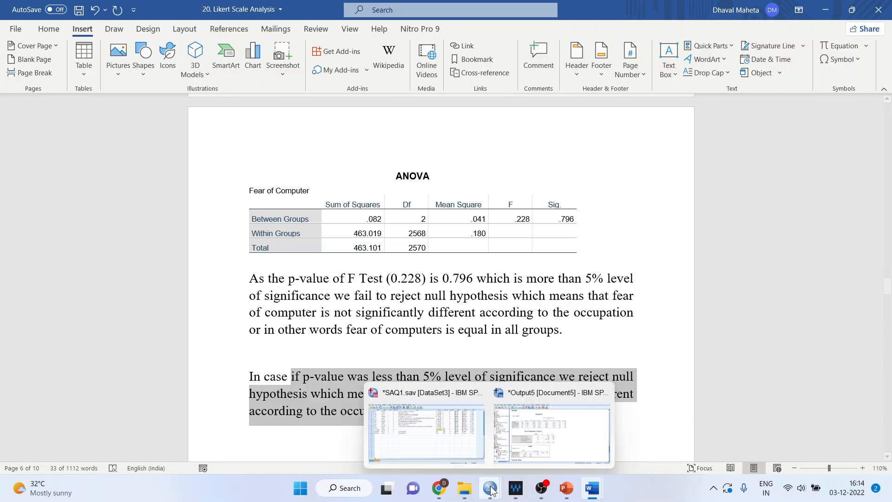
left_click(559, 451)
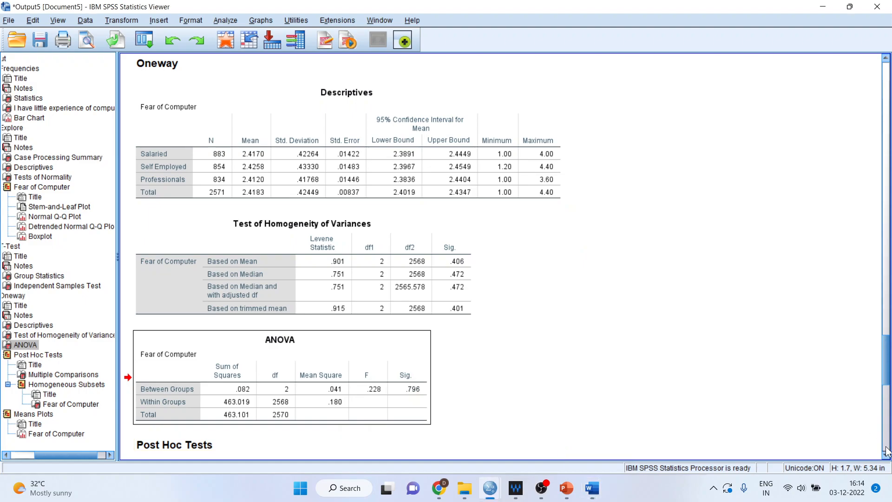
left_click(887, 450)
left_click(344, 185)
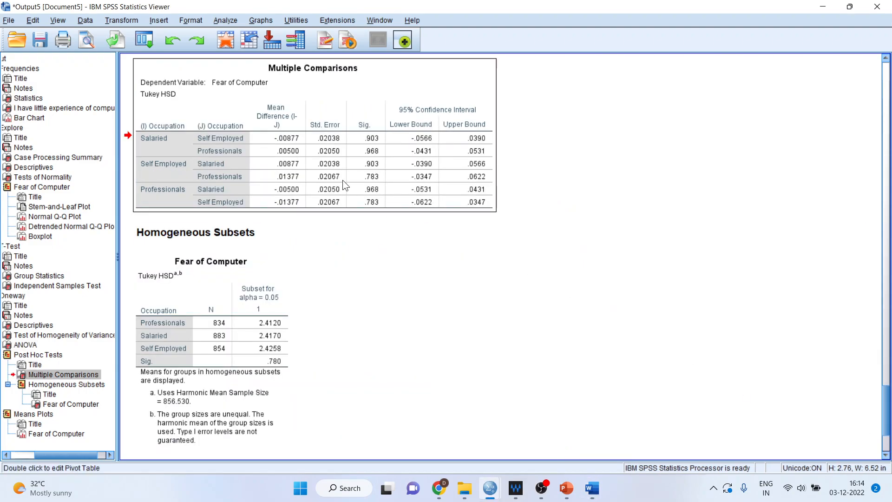
Step: Return to the Likert Scale Analysis document in Word and highlight the Multiple Comparisons Sig. column, the Salaried–Self Employed pair and the p-value interpretation
mouse_move(589, 496)
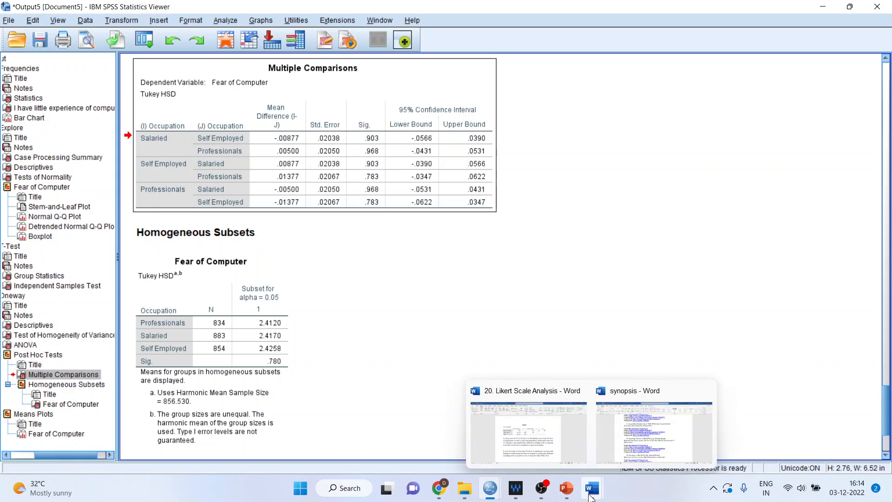
left_click(561, 448)
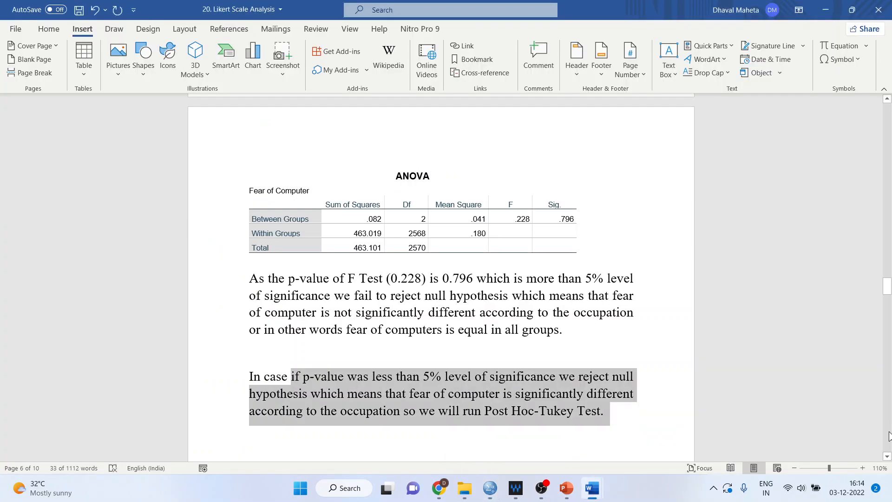
left_click(890, 435)
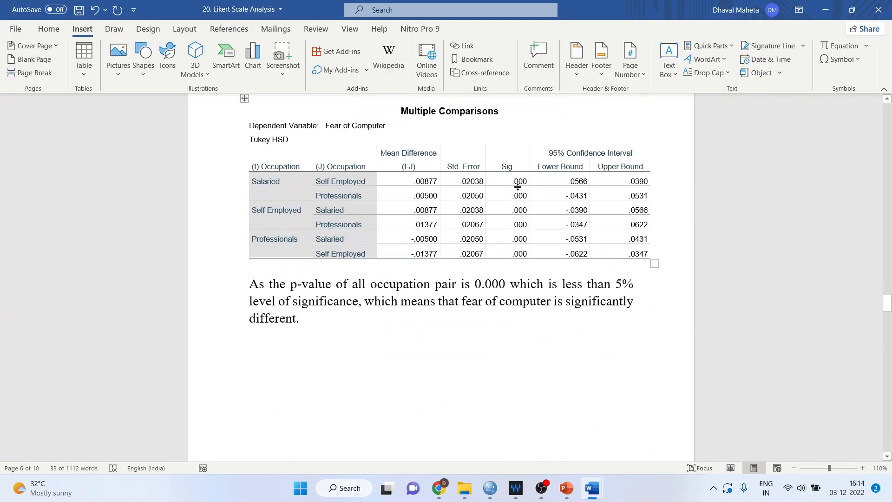
left_click_drag(513, 181, 526, 255)
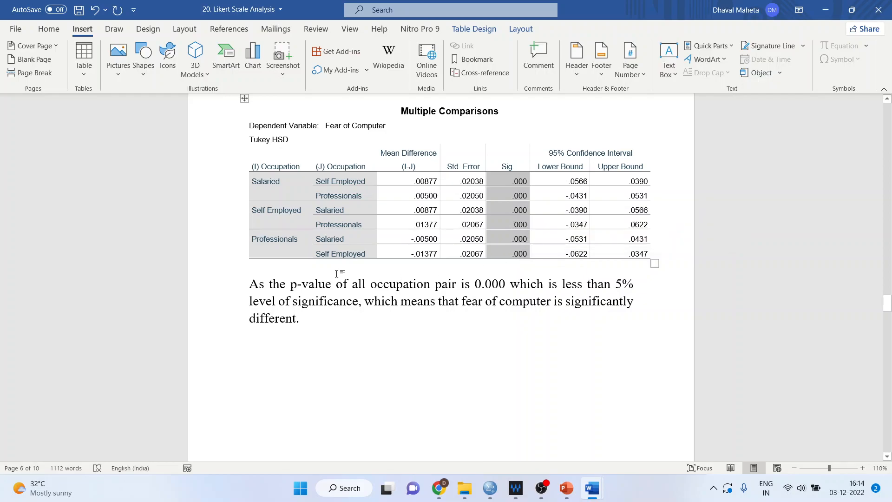
left_click(280, 287)
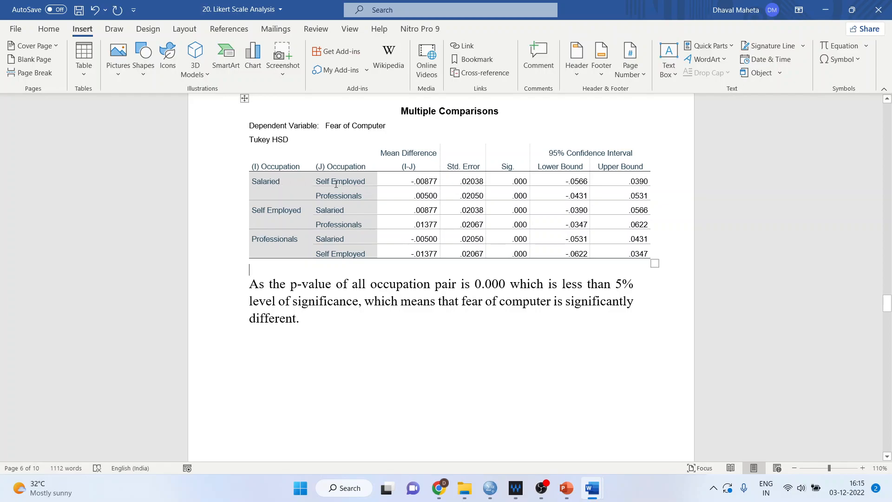
mouse_move(250, 182)
left_mouse_down()
mouse_move(372, 192)
mouse_move(375, 181)
left_mouse_up()
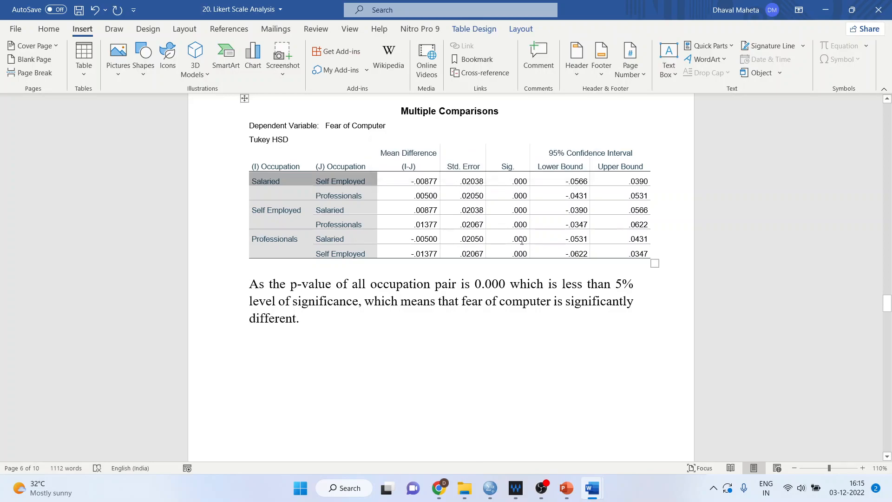
left_click_drag(511, 284, 585, 312)
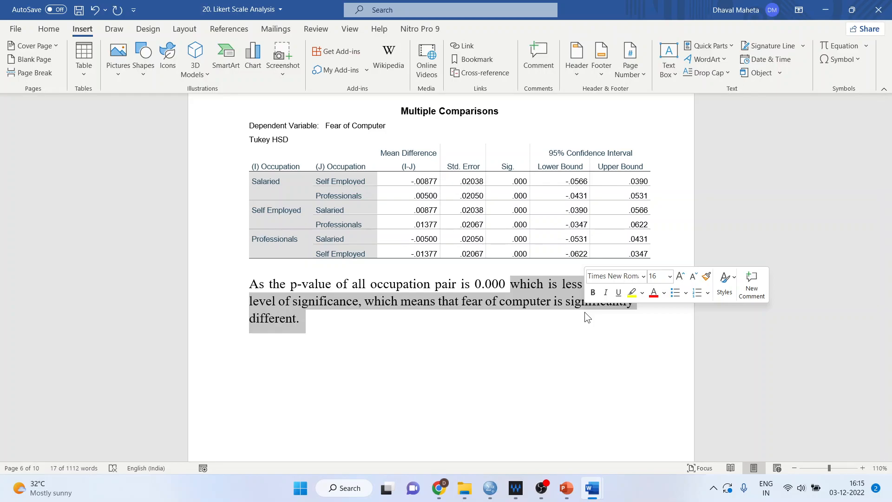
Step: Switch to the SPSS output and select the Oneway Descriptives table for Fear of Computer
mouse_move(490, 488)
left_click(551, 448)
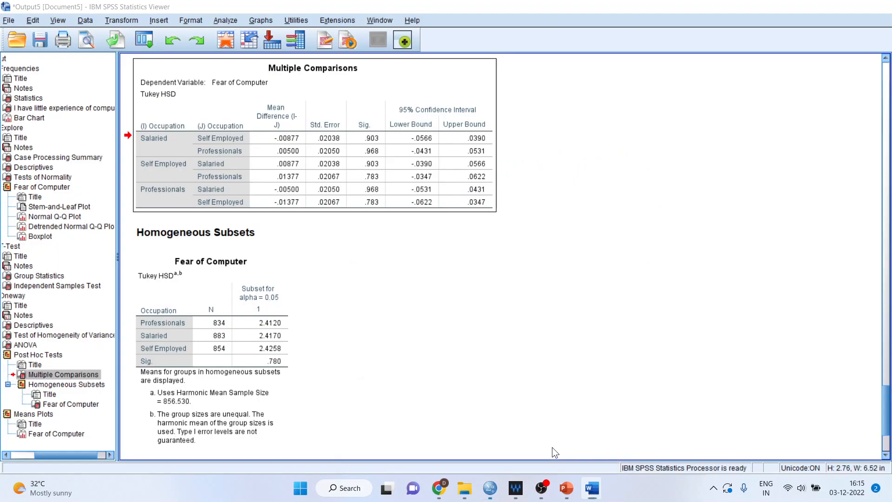
left_click(886, 80)
left_click(333, 140)
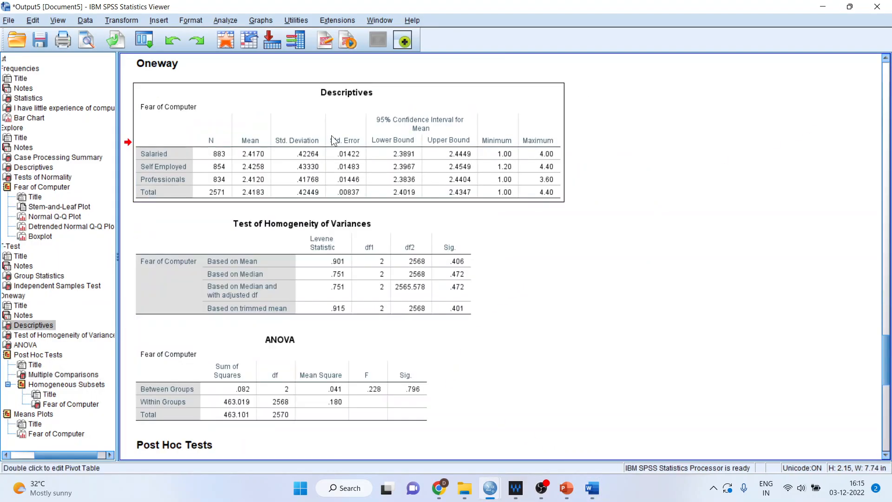
Step: Return to the Likert Scale Analysis document in Word and examine the table of means by occupation
mouse_move(591, 489)
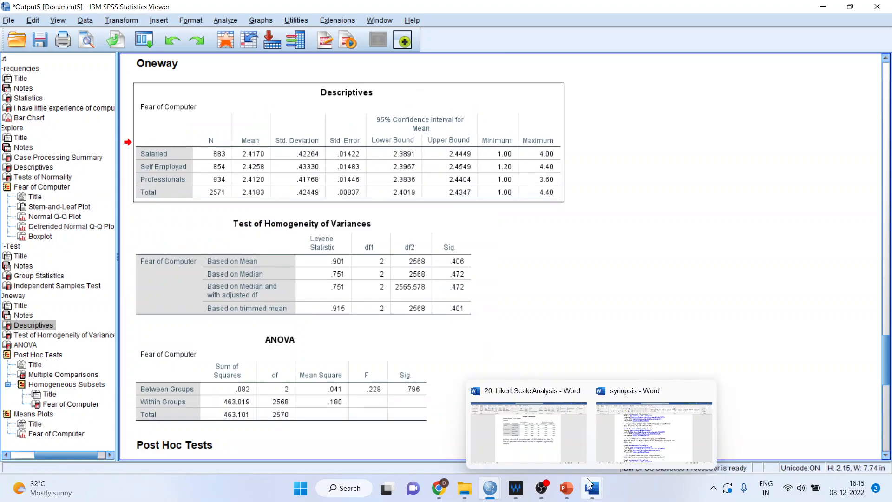
left_click(564, 443)
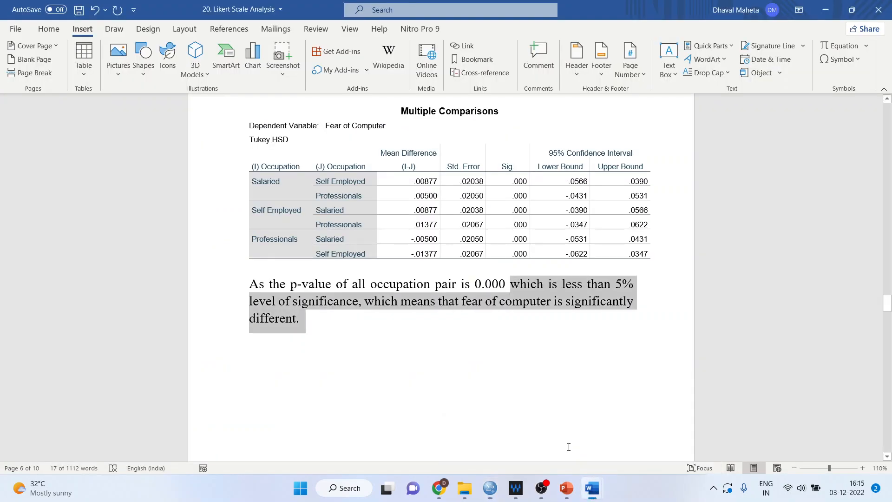
left_click(887, 447)
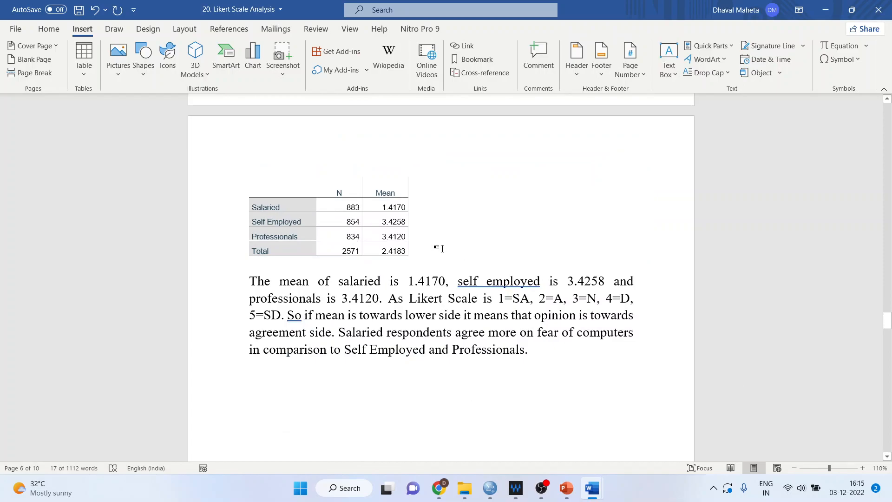
left_click(404, 222)
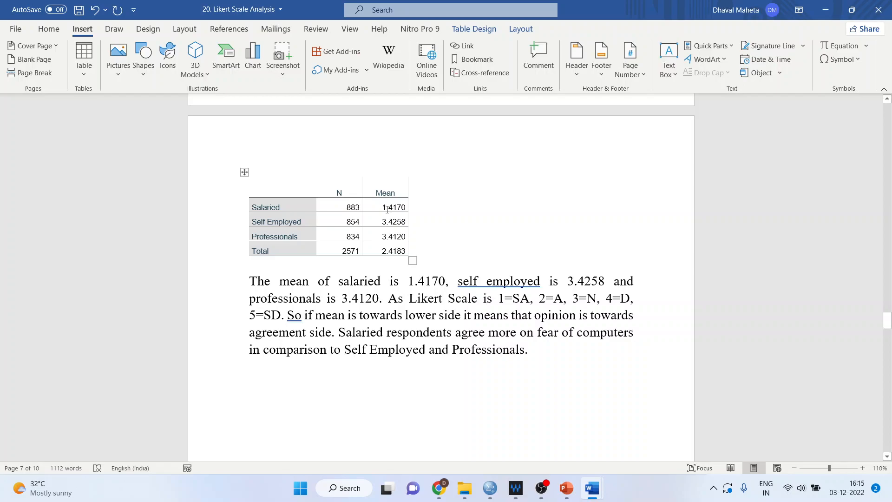
Step: Highlight each occupation's mean in the table and the Likert coding explanation in the paragraph below it
double_click(386, 207)
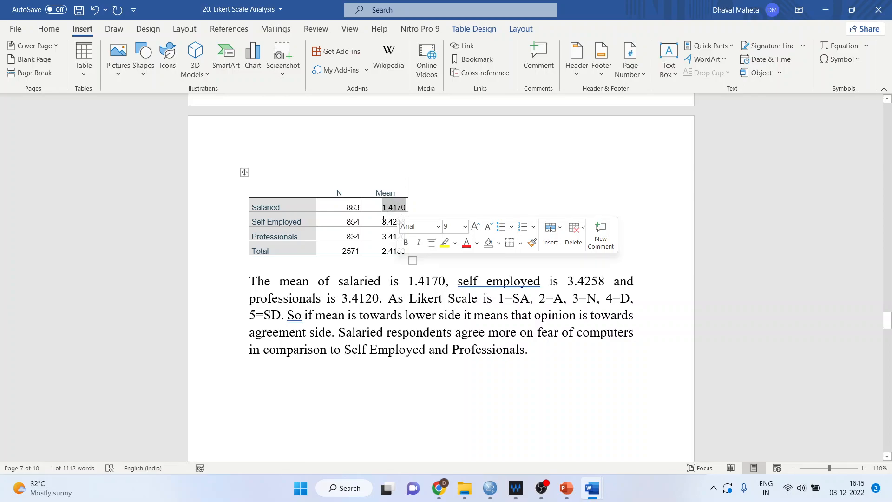
double_click(384, 221)
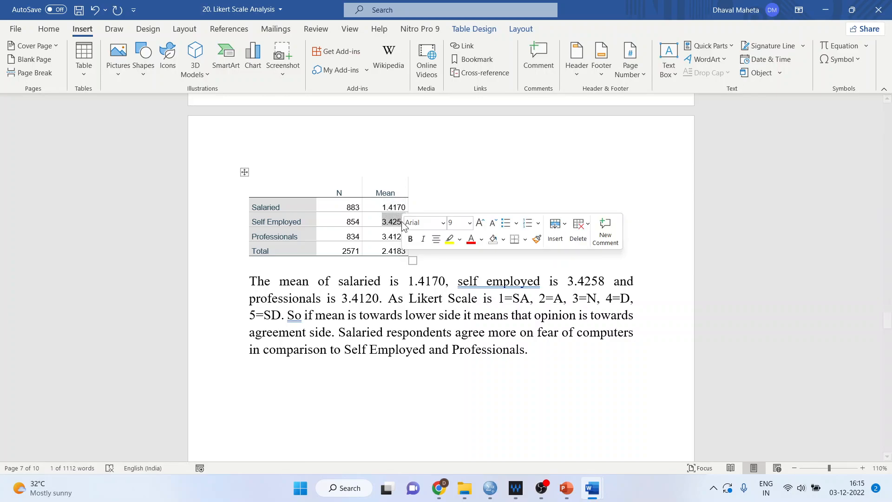
double_click(398, 236)
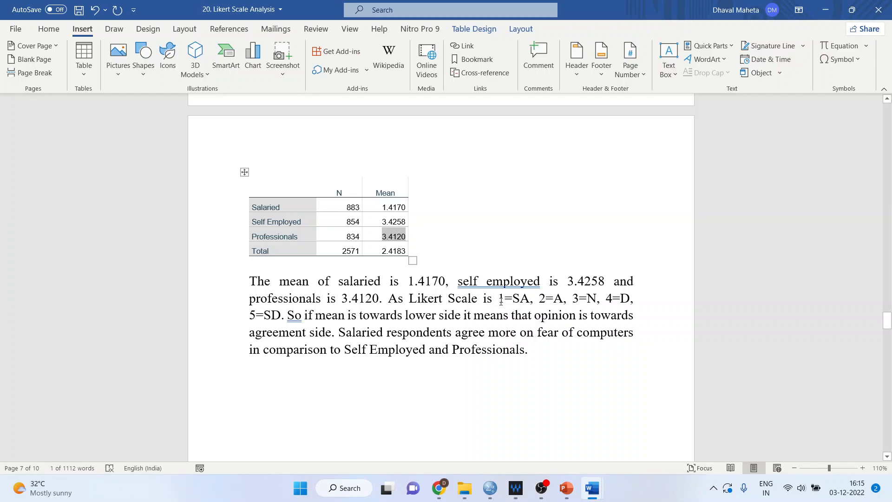
left_click_drag(501, 299, 288, 317)
left_click(485, 321)
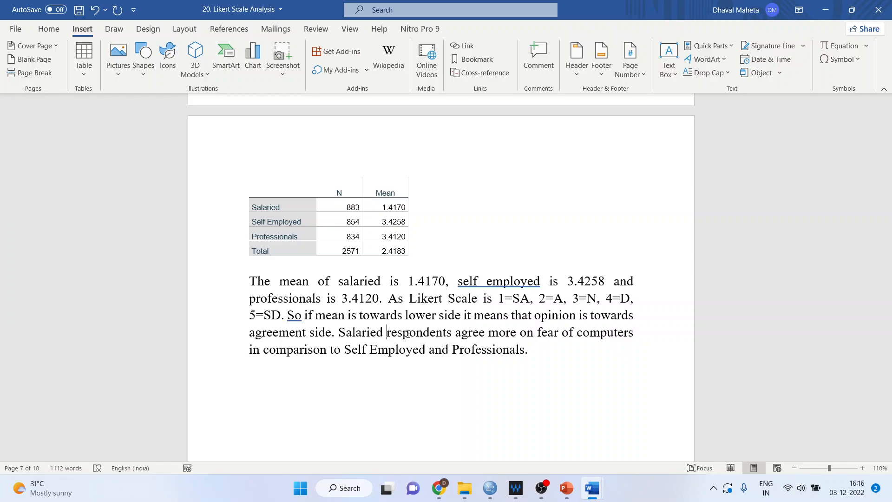
Step: Delete the sentence "Salaried respondents agree more on fear of computers in comparison to Self Employed and Professionals." from the interpretation paragraph
key("Left")
key("Left")
key("Left")
key("Left")
key("Left")
key("Left")
key("shift+End")
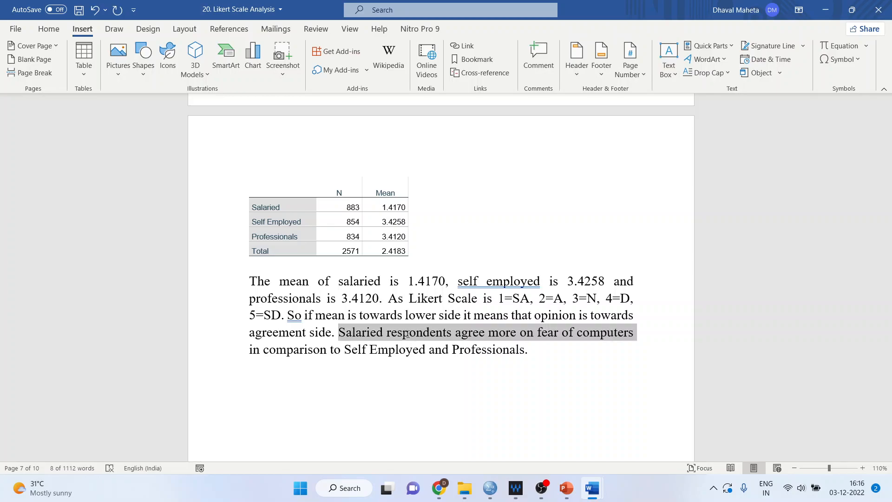
key("shift+Down")
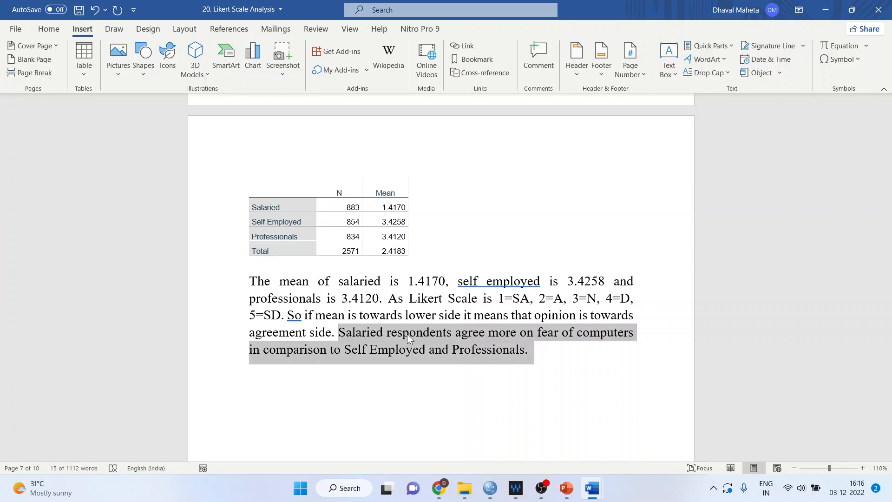
key("Delete")
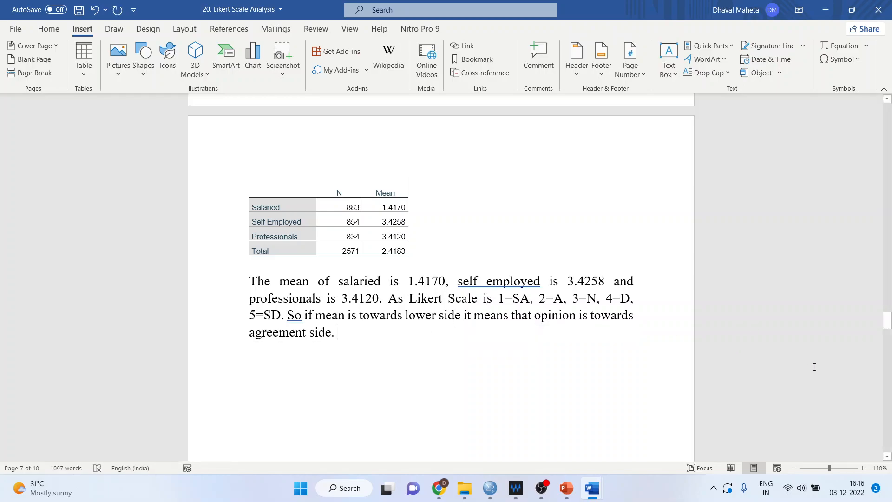
Step: Move the "When our data is not normally distributed……" heading down onto a new page
scroll(436, 355, "down", 10)
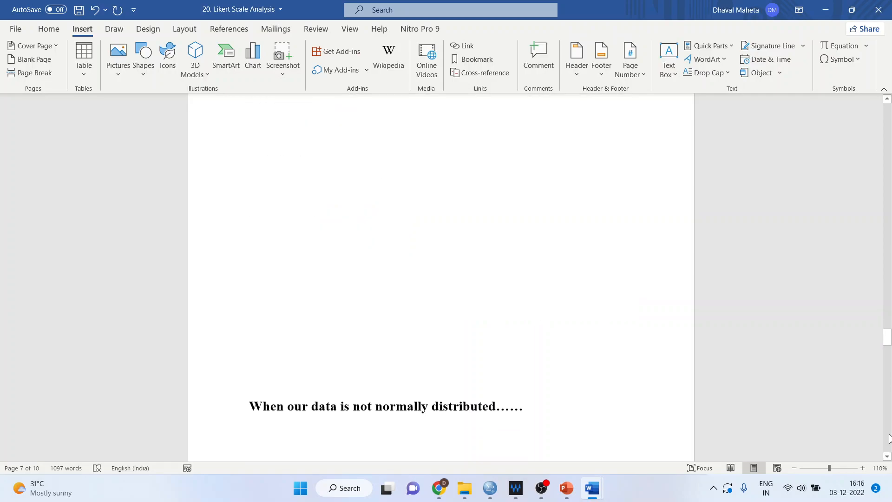
left_click(436, 355)
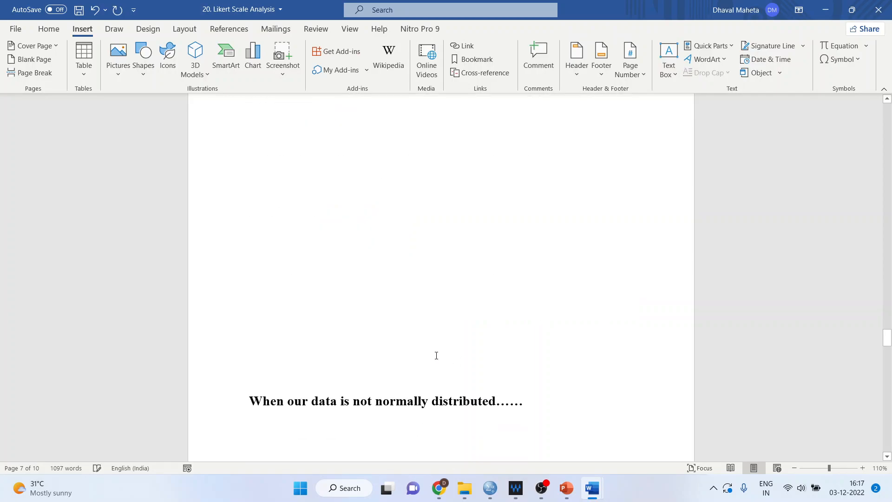
key("Return")
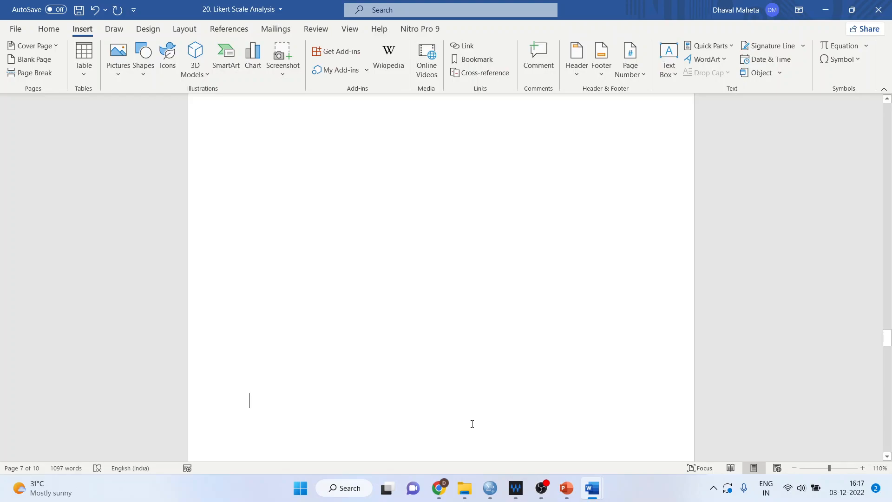
Step: Examine the Case Study's research hypothesis and its null and alternative statistical hypotheses
key("Down")
key("Down")
key("Down")
key("Down")
key("Down")
key("Down")
key("Down")
key("Down")
key("Down")
key("Down")
key("Down")
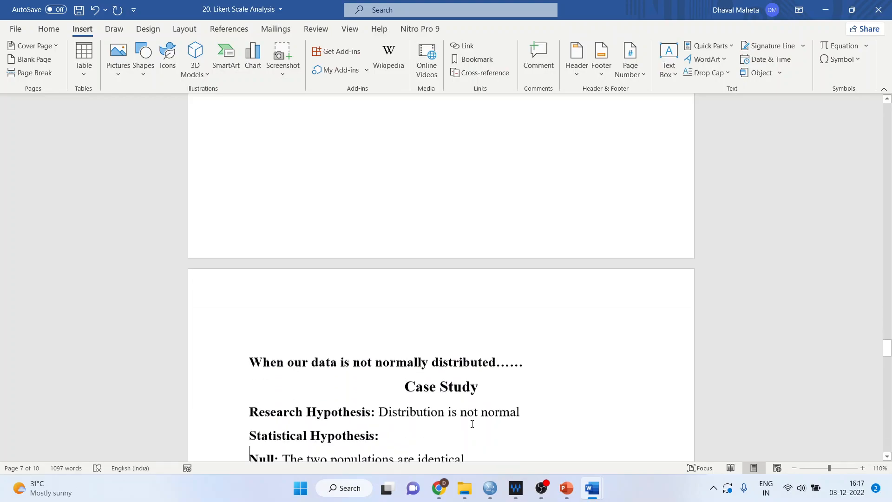
key("Down")
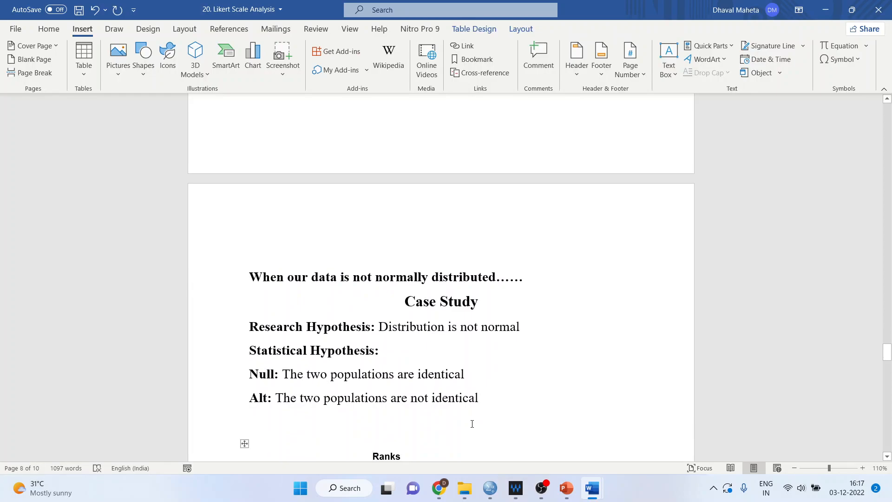
Step: Switch to the SPSS output, open the legacy nonparametric test for 2 independent samples and reset its settings
mouse_move(491, 487)
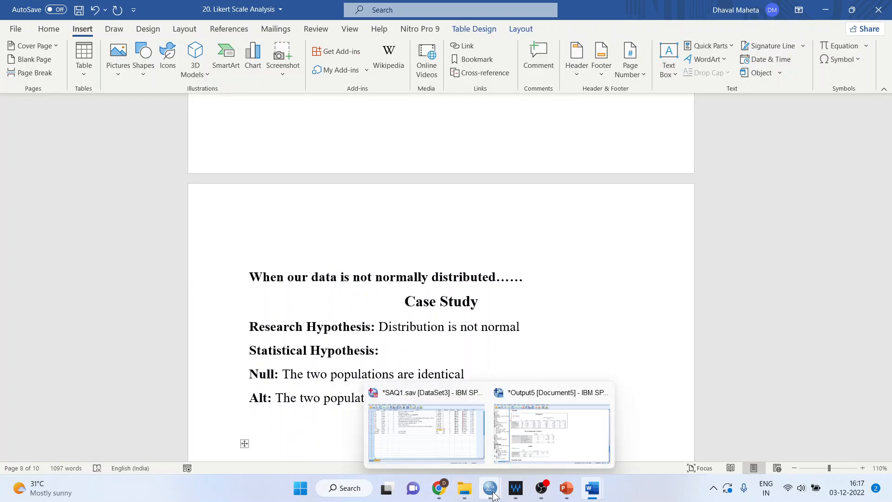
left_click(547, 450)
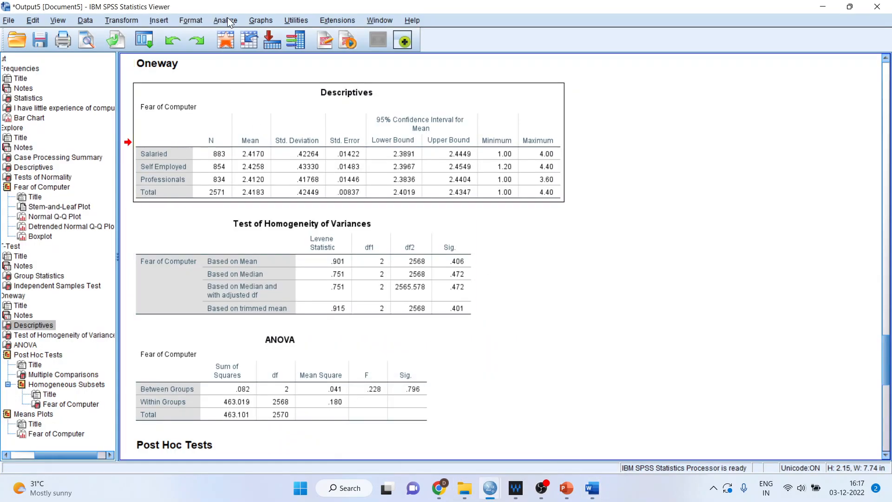
left_click(228, 21)
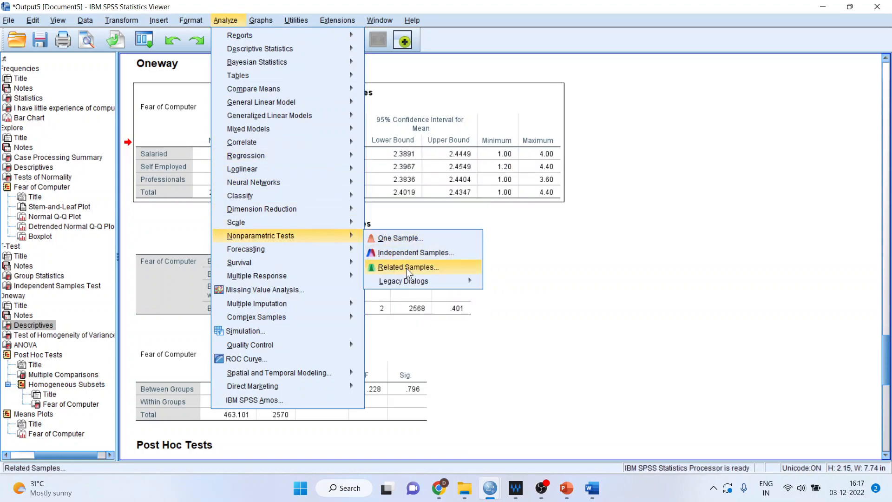
mouse_move(410, 281)
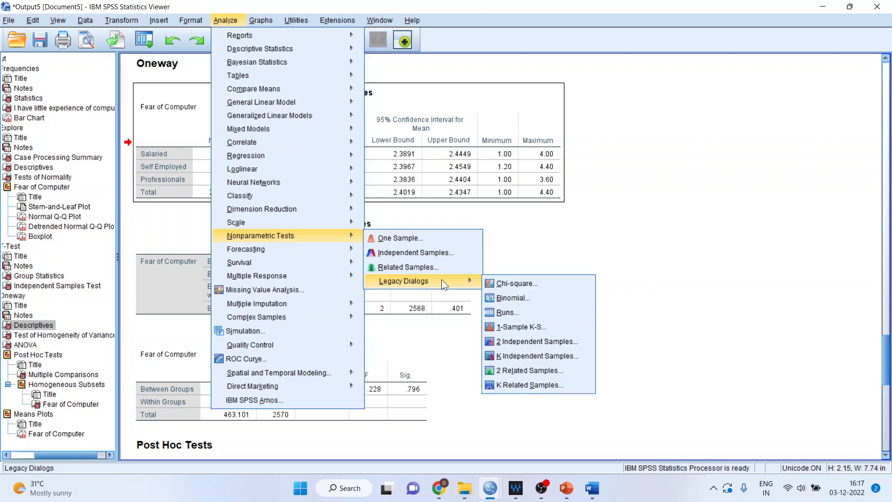
left_click(530, 339)
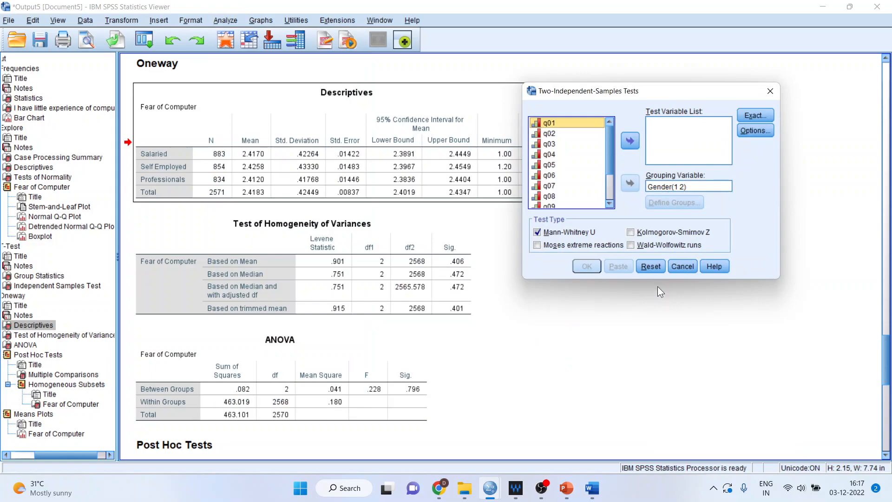
left_click(658, 268)
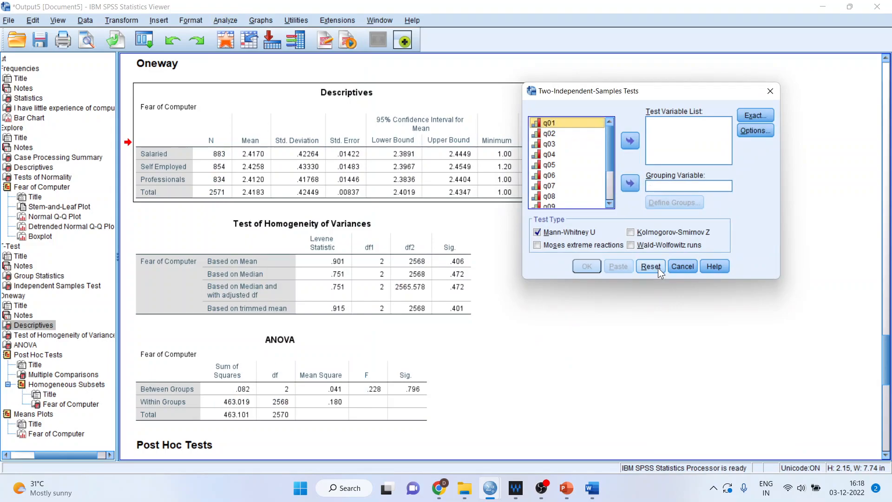
Step: Assign Computer as the test variable and Gender as the grouping variable
left_click(608, 194)
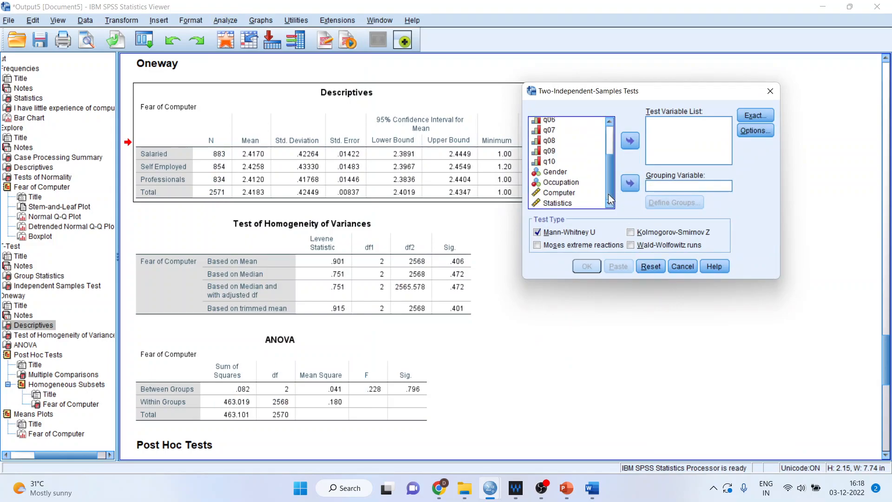
left_click(571, 194)
left_click(636, 142)
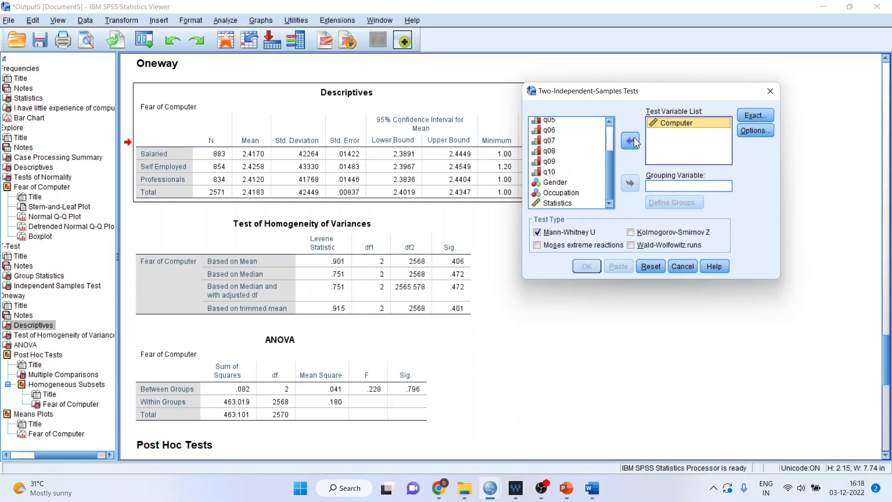
left_click(564, 185)
left_click(630, 184)
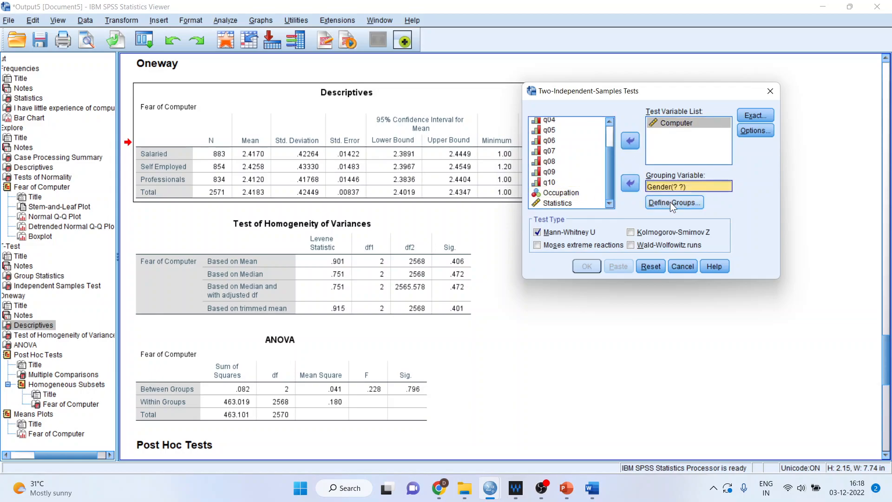
Step: Define the Gender groups as 1 and 2, and run the Mann-Whitney U test
left_click(672, 203)
type("1")
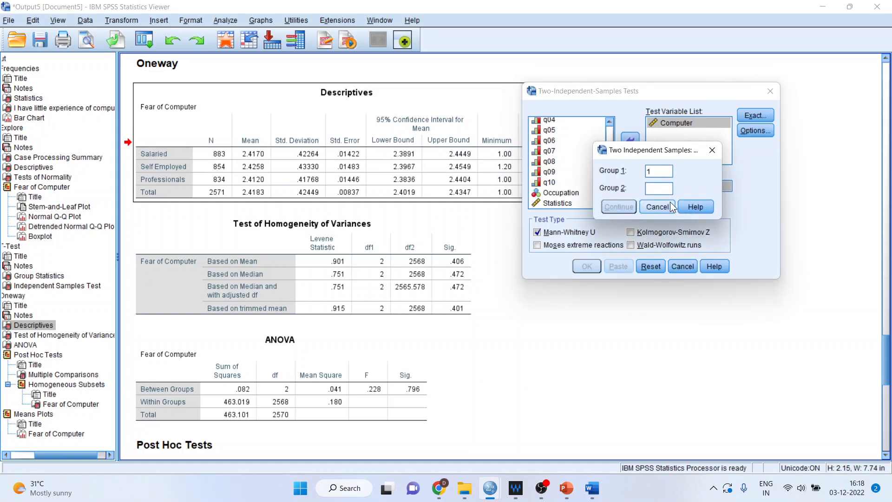
left_click(659, 188)
type("2")
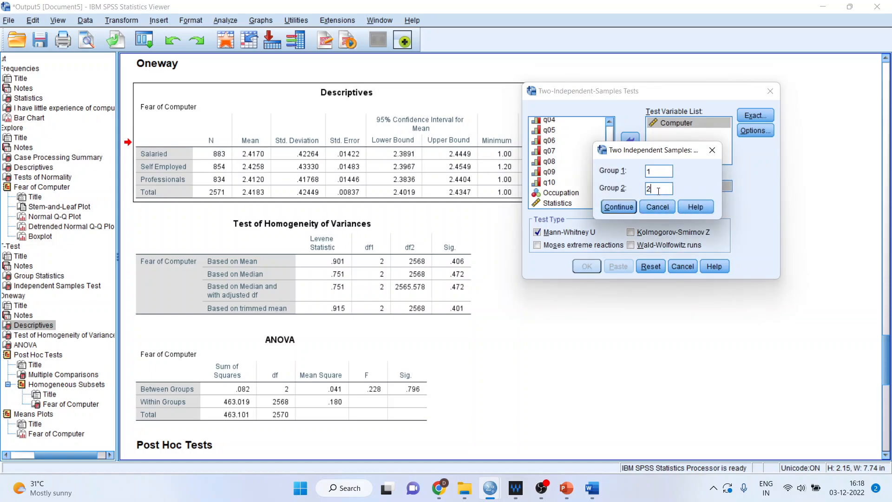
left_click(612, 209)
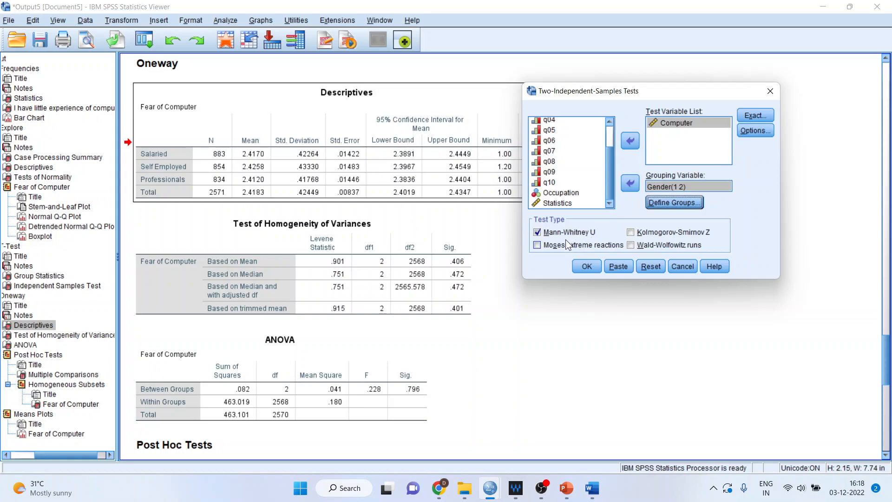
left_click(580, 263)
left_click(887, 450)
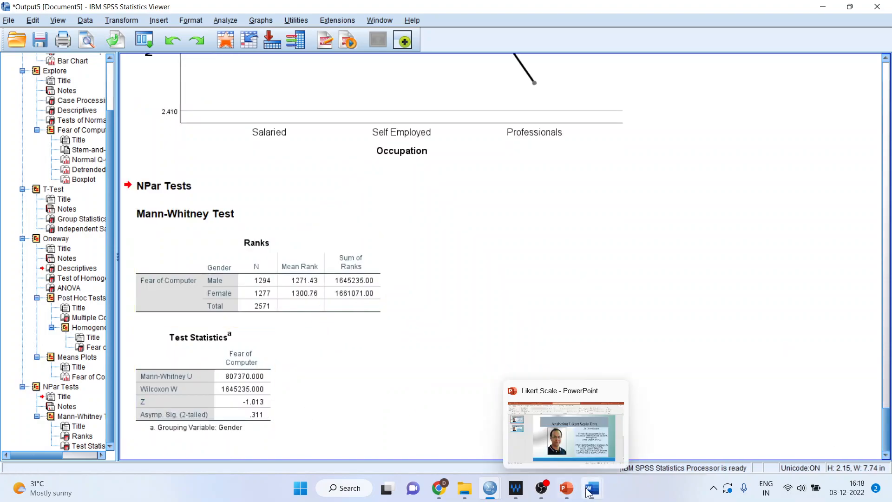
Step: Return to the Likert Scale Analysis document in Word and change the research hypothesis to "Males have more fear of computer in comparison to females"
mouse_move(591, 488)
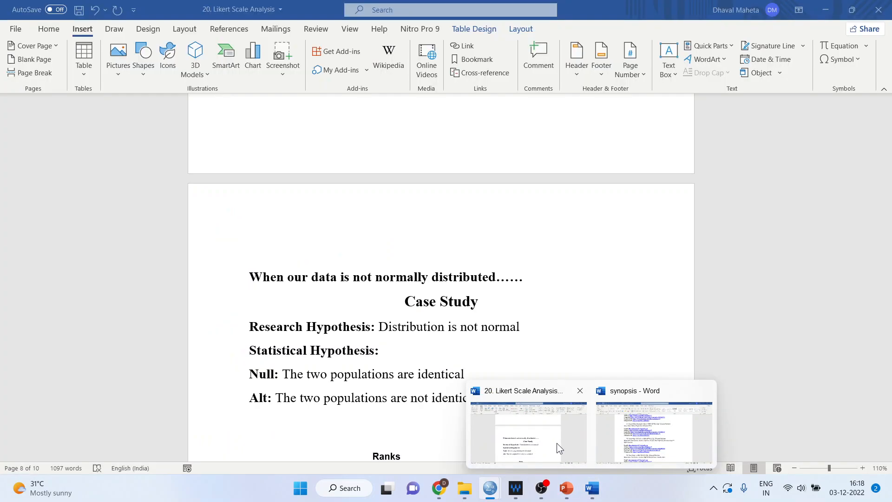
left_click(557, 442)
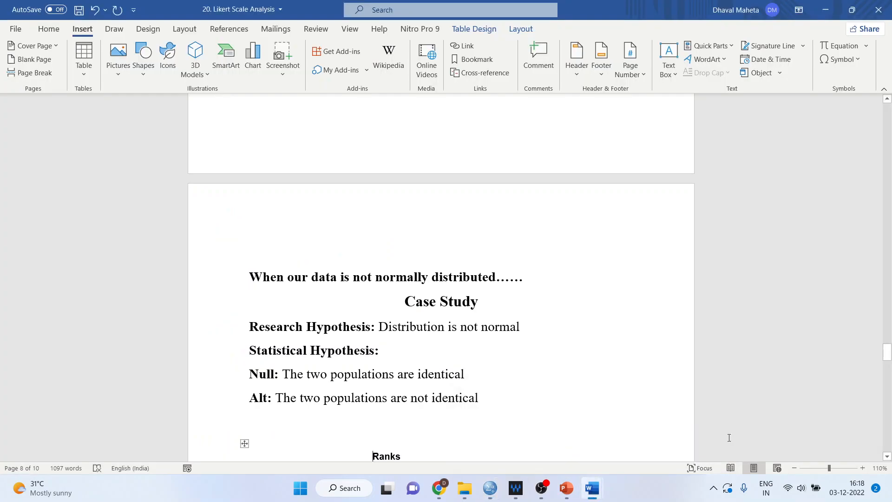
left_click(887, 457)
left_click(887, 457)
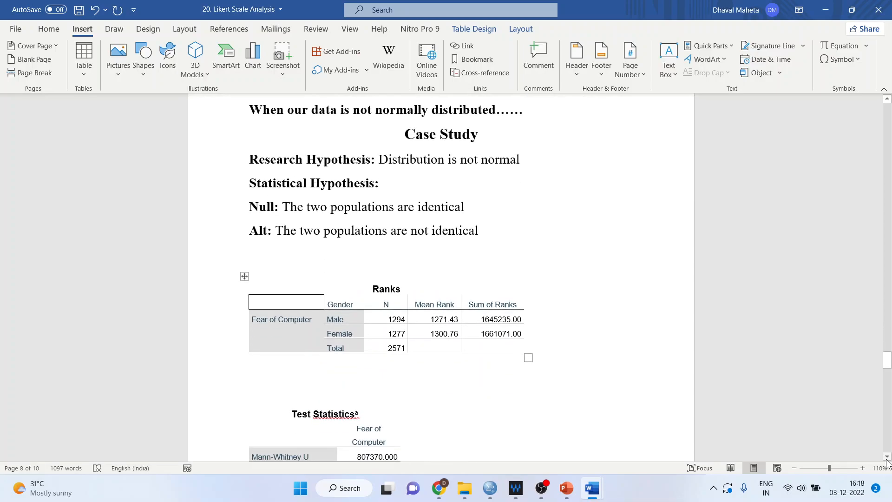
left_click(463, 126)
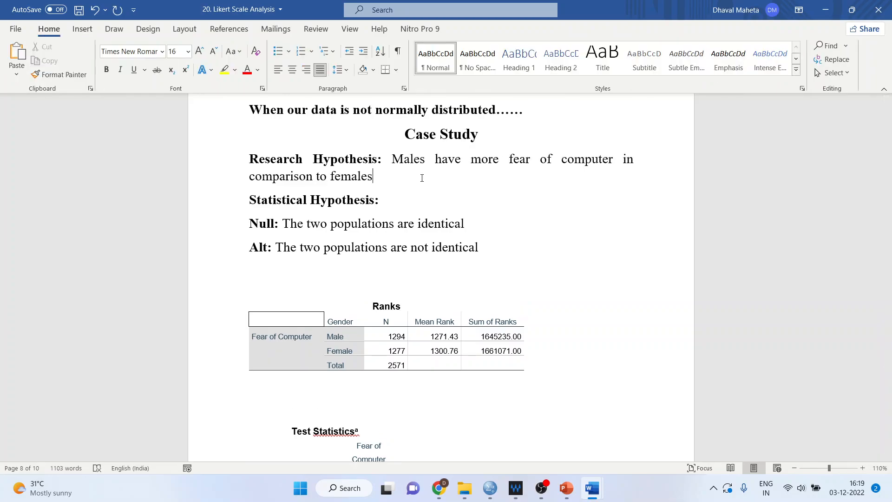
key("Up")
key("Right")
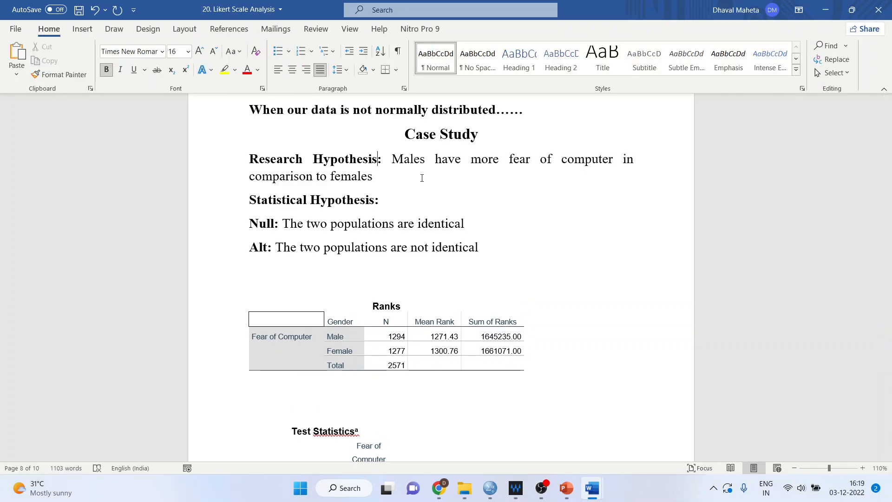
Step: Remove the extra blank line between the alternative hypothesis and the Ranks table
key("Down")
key("Down")
key("Down")
key("Down")
key("Delete")
key("Down")
key("Down")
key("Down")
key("Down")
key("Down")
key("Down")
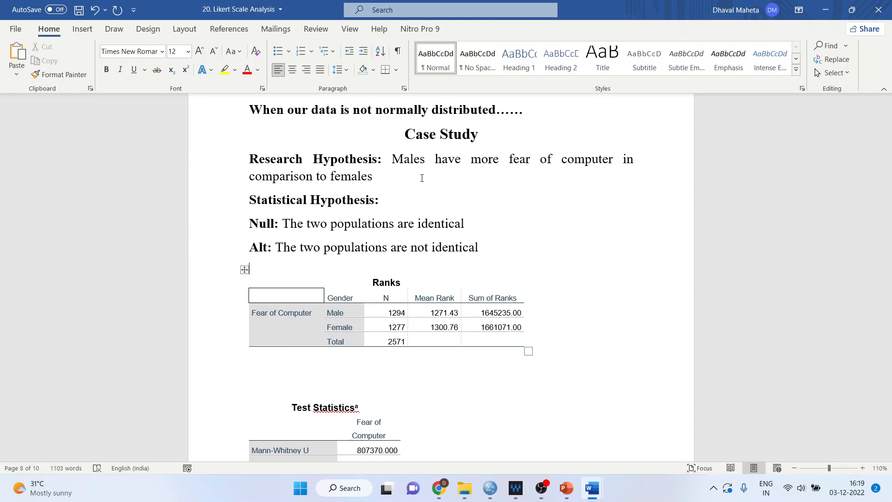
Step: Highlight the Asymp. Sig. (2-tailed) value in the Test Statistics table
key("Down")
key("Down")
key("Down")
key("Down")
key("Down")
key("Down")
key("Down")
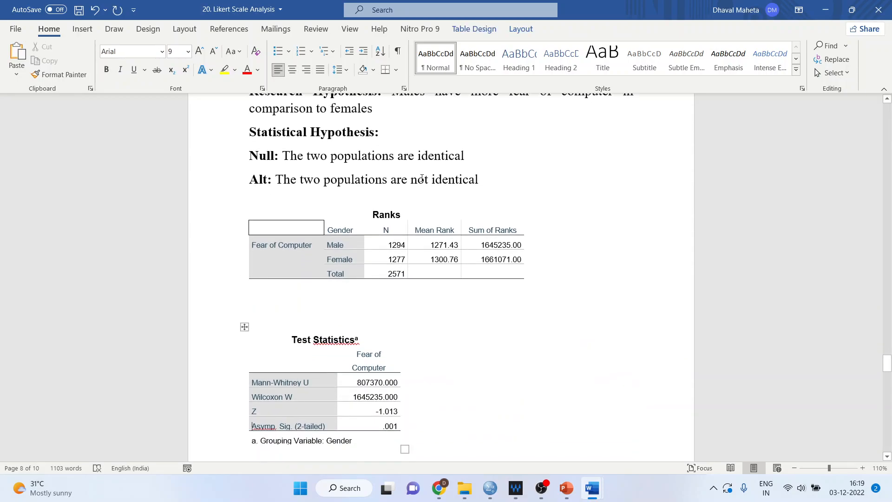
key("Tab")
key("Down")
key("Up")
key("shift+Left")
key("shift+Left")
key("shift+Left")
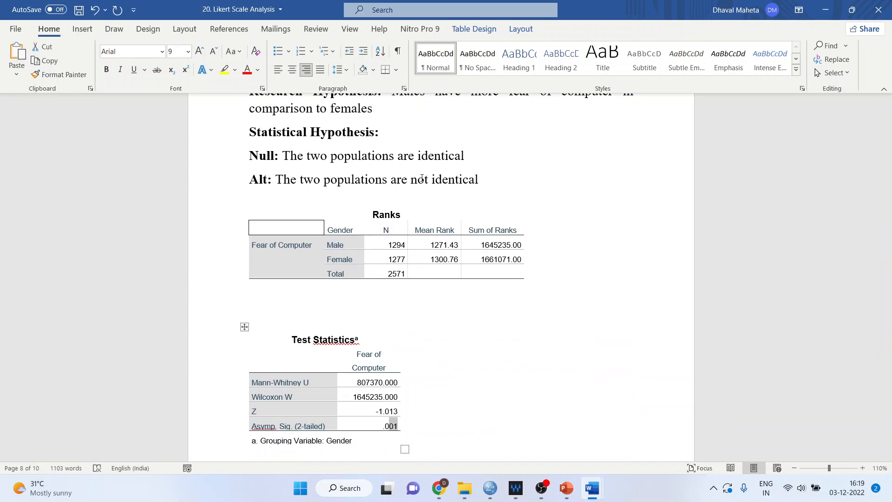
Step: Examine the Findings paragraph on the Mann Whitney U test below the Test Statistics table
key("Down")
key("Down")
key("Down")
key("Down")
key("Down")
key("Down")
key("Down")
key("Down")
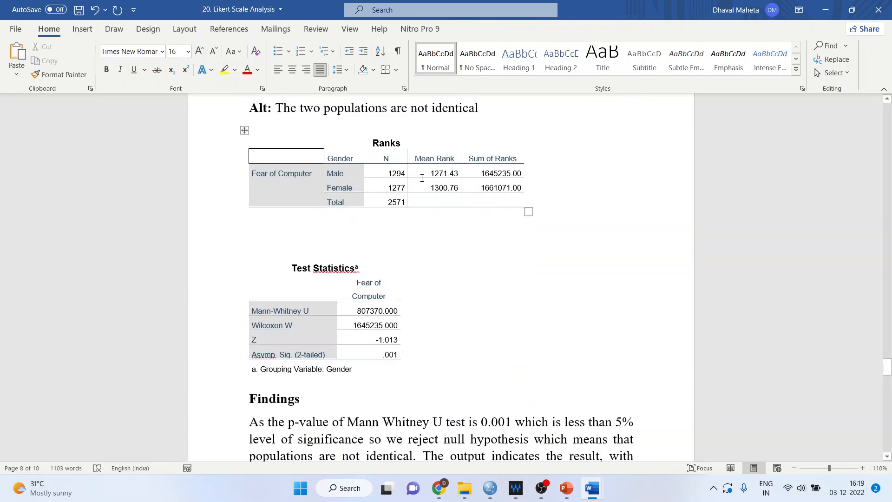
key("Down")
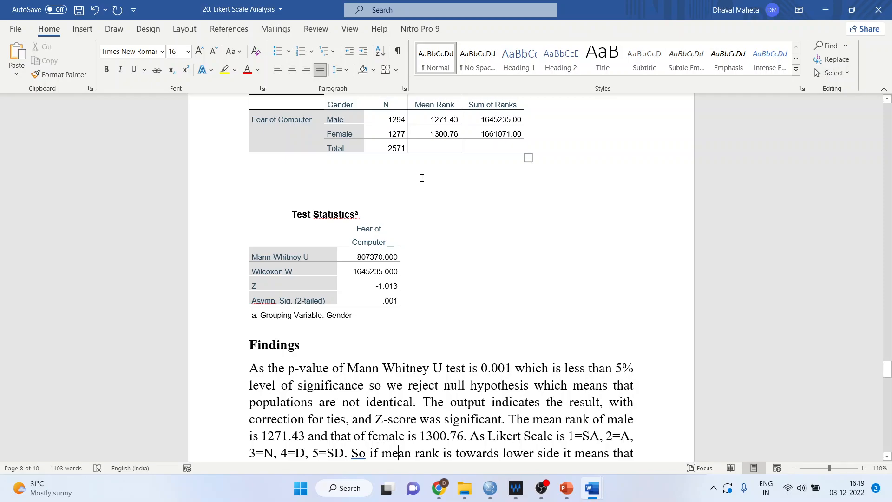
Step: Highlight the male mean rank in the Ranks table above the Mann Whitney U findings
key("Down")
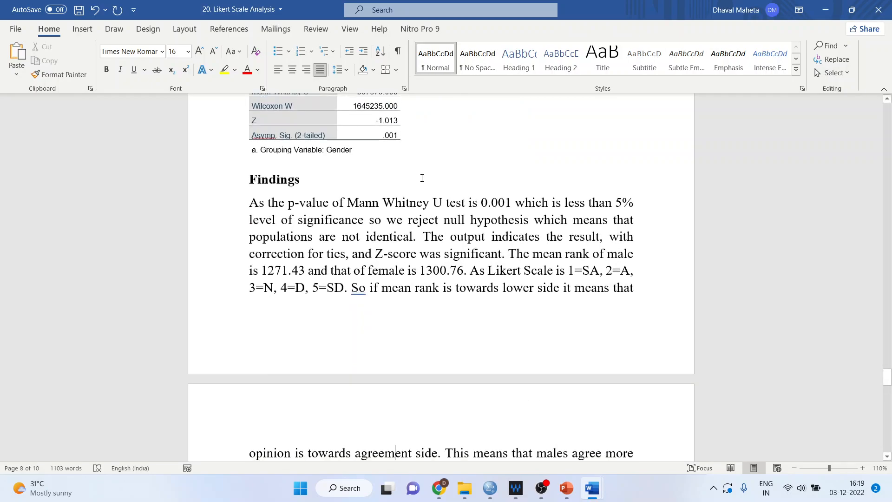
key("Up")
key("Up")
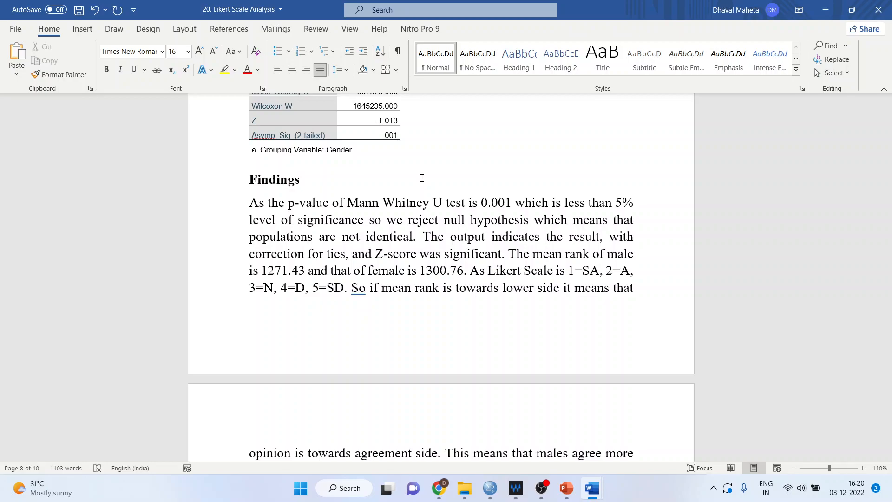
key("Up")
key("Up")
key("Up")
key("Up")
key("Up")
key("Up")
key("Up")
key("Up")
key("Up")
key("Up")
key("Up")
key("Up")
key("Up")
key("Up")
key("Up")
key("Up")
key("Up")
key("Up")
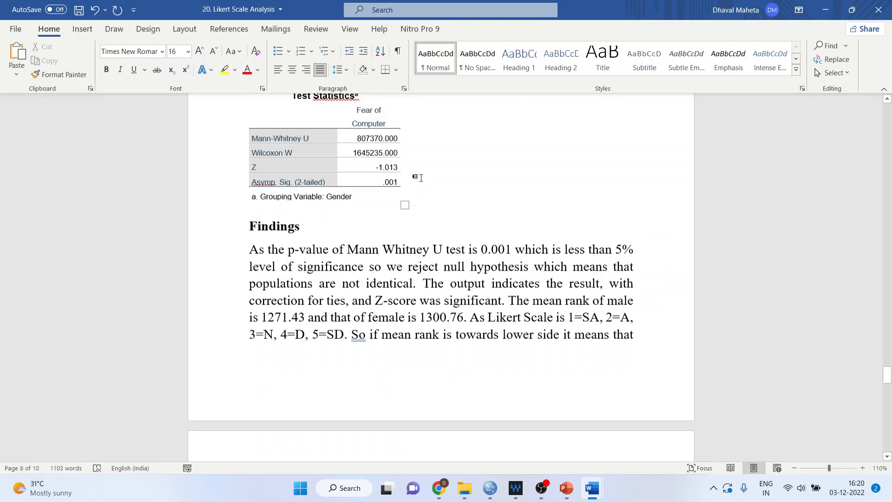
key("Down")
key("Down")
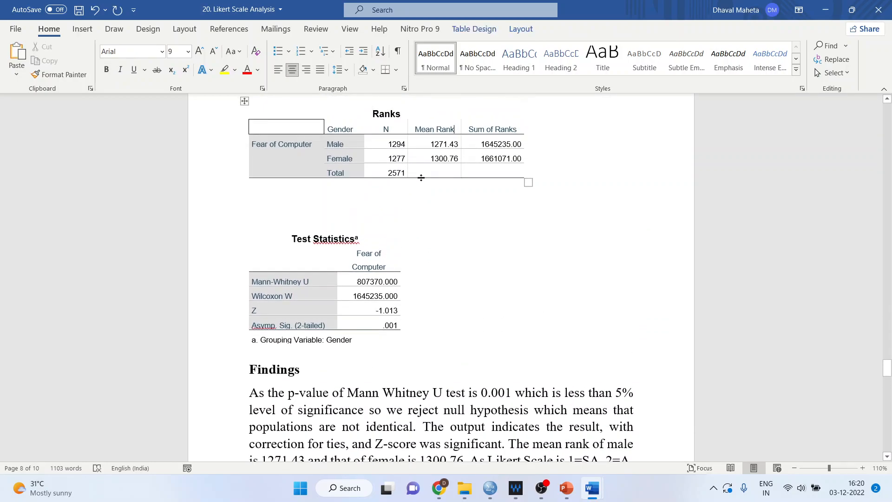
key("shift+Left")
key("shift+Left")
key("shift+Left")
key("shift+Left")
key("shift+Left")
key("shift+Left")
key("shift+Left")
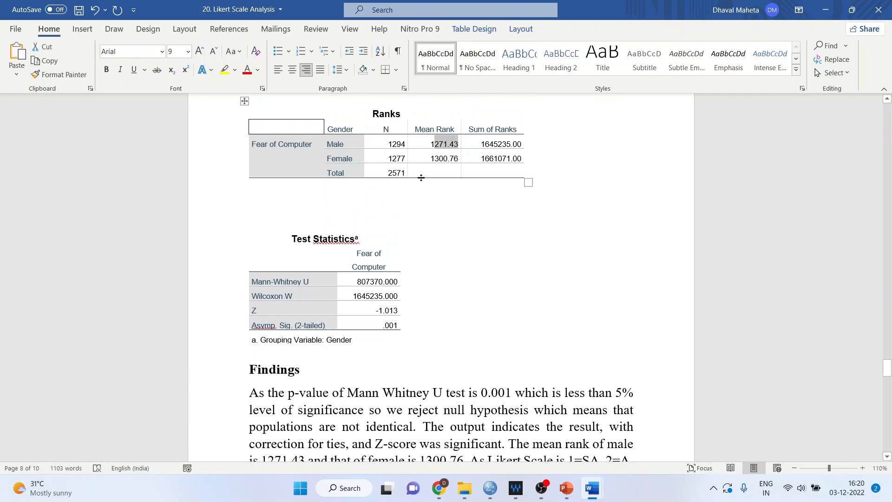
Step: Examine the female mean rank in the Ranks table and the mean rank interpretation in the Findings paragraph
key("Down")
key("Down")
key("Down")
key("Down")
key("Down")
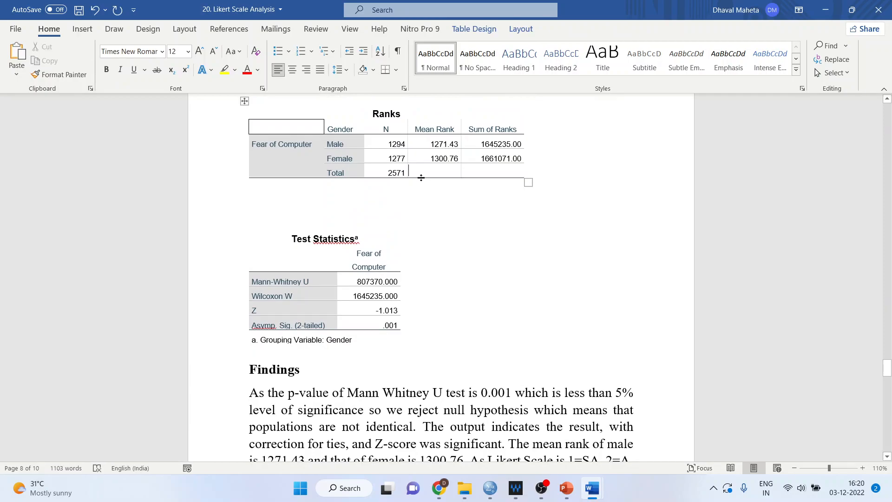
key("Down")
key("Down")
key("Down")
key("Down")
key("Down")
key("Down")
key("Down")
key("Down")
key("Down")
key("Down")
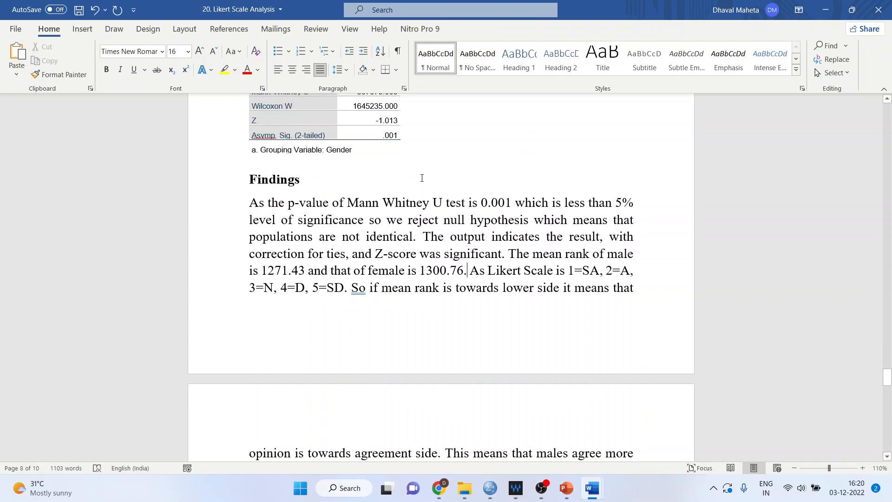
key("Down")
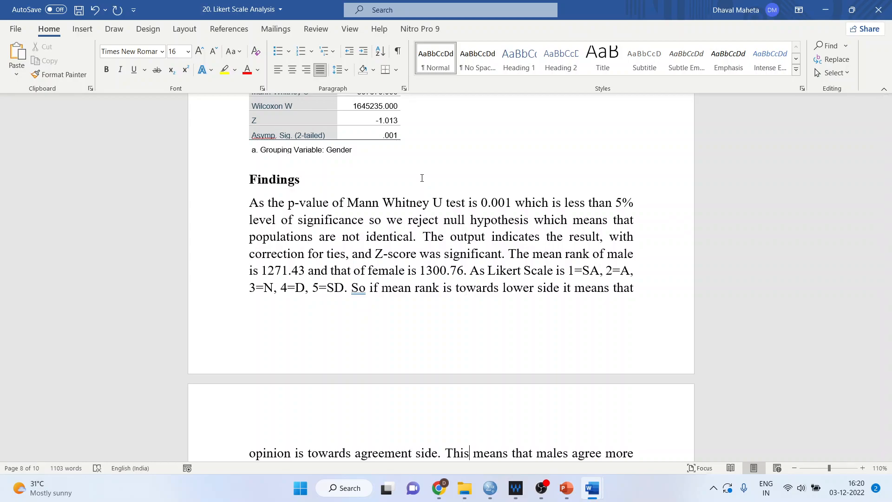
Step: Highlight the Findings text from "So if mean rank is towards lower side" to the end of the following line
key("Up")
key("Down")
key("Left")
key("Left")
key("Left")
key("Left")
key("Left")
key("Left")
key("Left")
key("Left")
key("Left")
key("Left")
key("Left")
key("Left")
key("Left")
key("Left")
key("Left")
key("Left")
key("Left")
key("Left")
key("Left")
key("Left")
key("shift+End")
key("shift+Down")
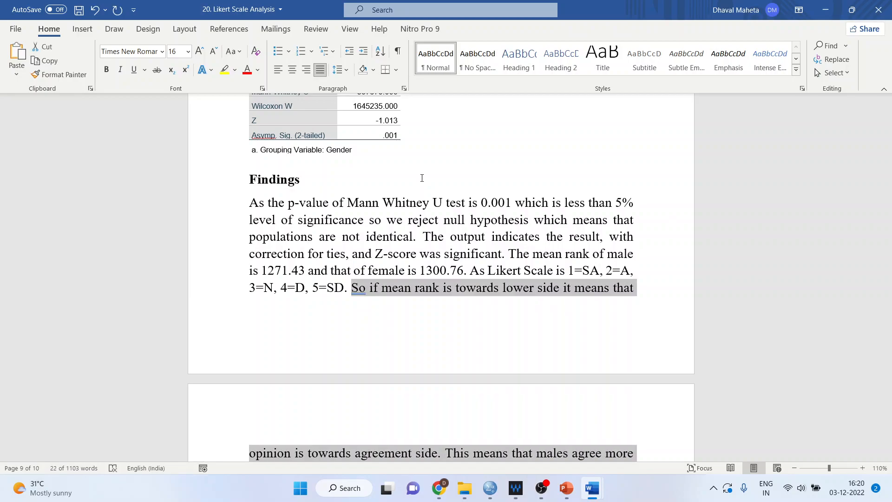
Step: Insert a page break before the Case Study heading that follows the Mann Whitney U findings
key("Down")
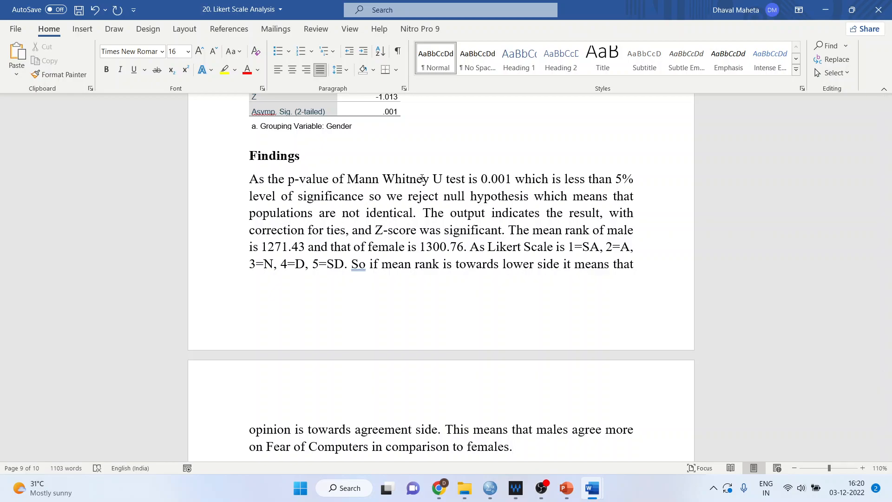
scroll(421, 178, "down", 1)
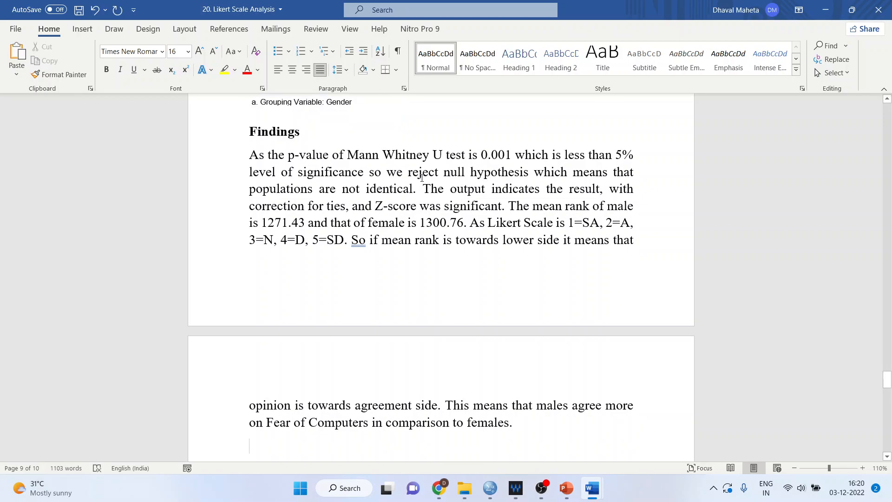
scroll(422, 178, "down", 2)
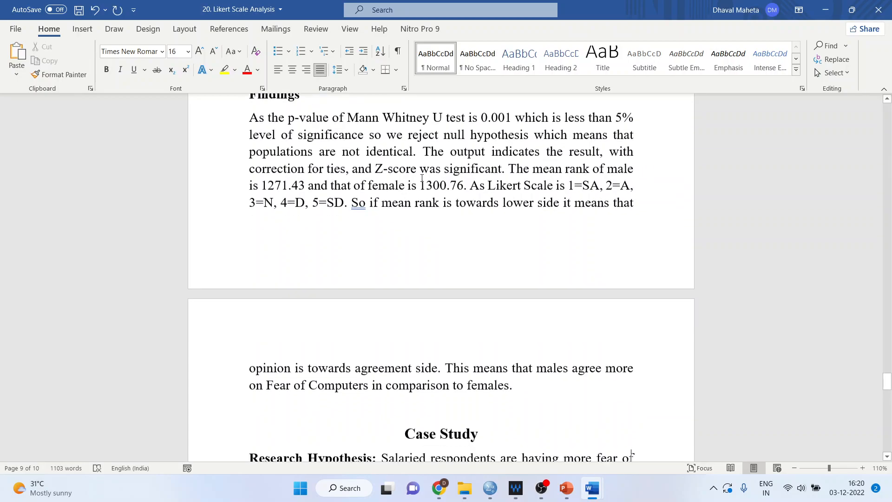
key("Return")
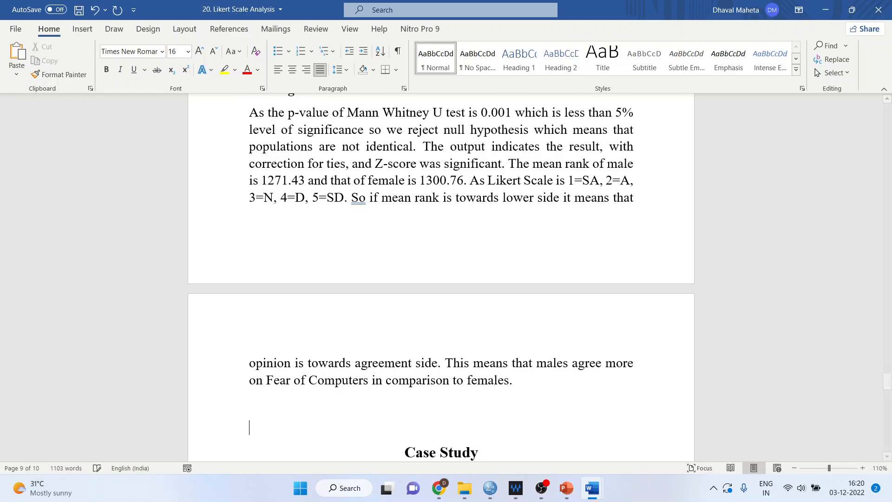
key("ctrl+Return")
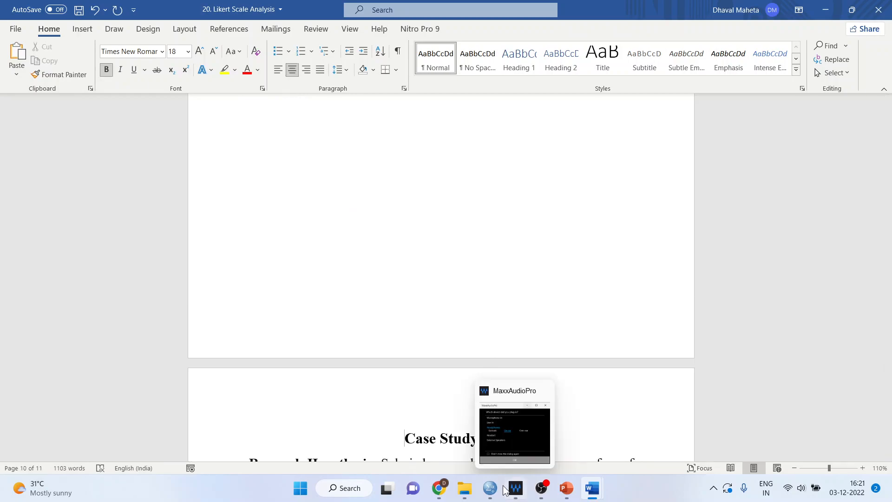
Step: Switch to the SPSS output viewer, open the legacy nonparametric test for K independent samples and reset its settings
mouse_move(495, 489)
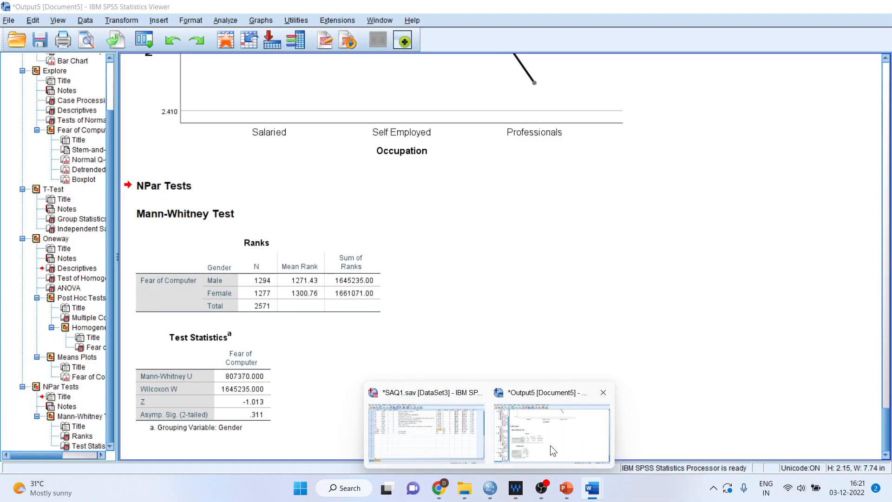
left_click(550, 445)
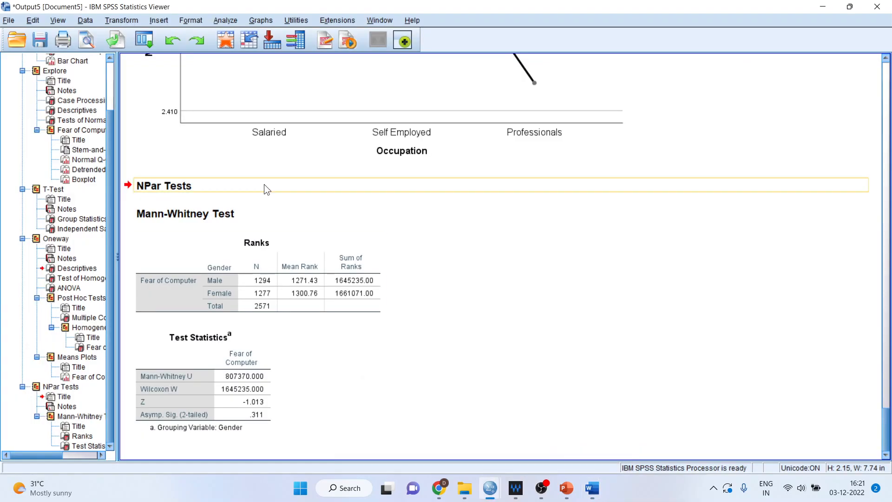
left_click(227, 23)
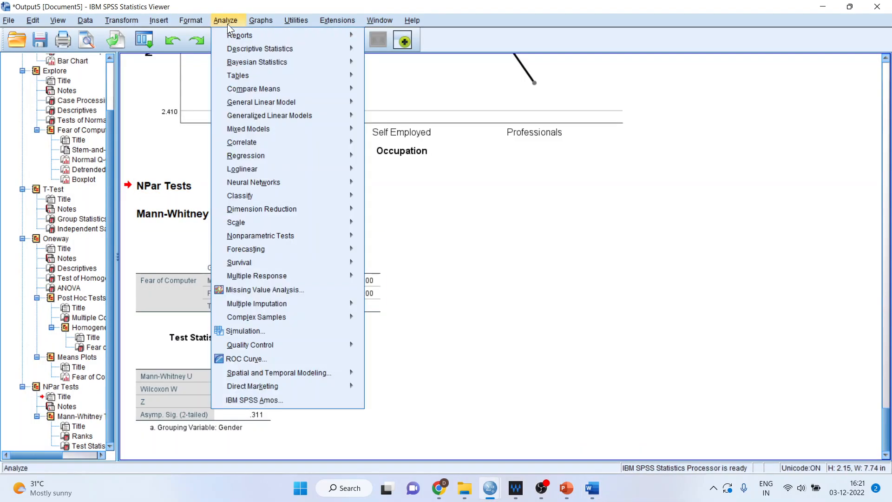
mouse_move(305, 236)
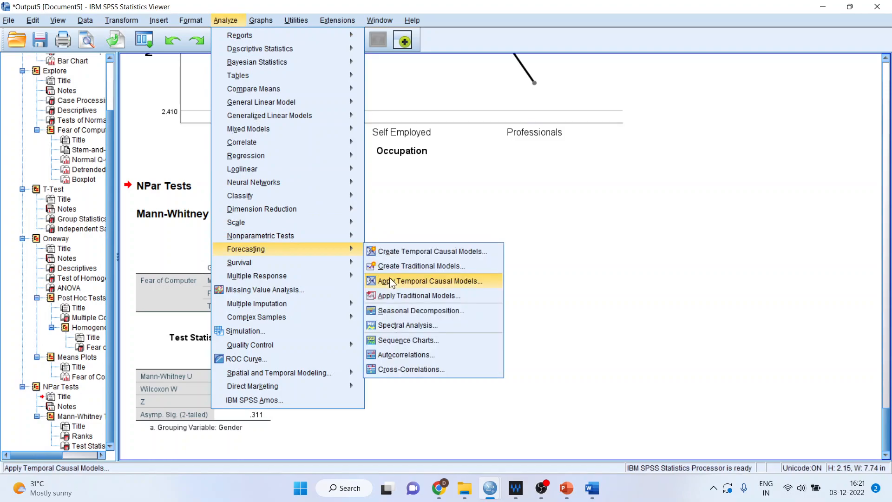
mouse_move(411, 276)
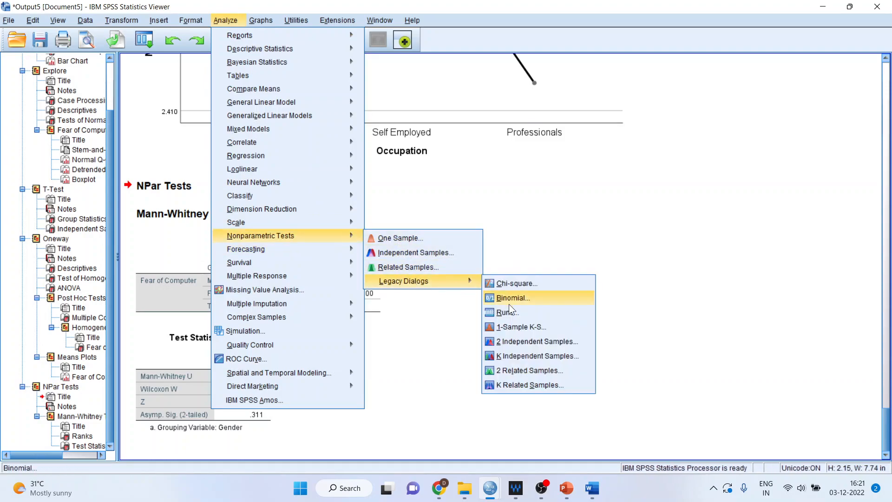
left_click(529, 355)
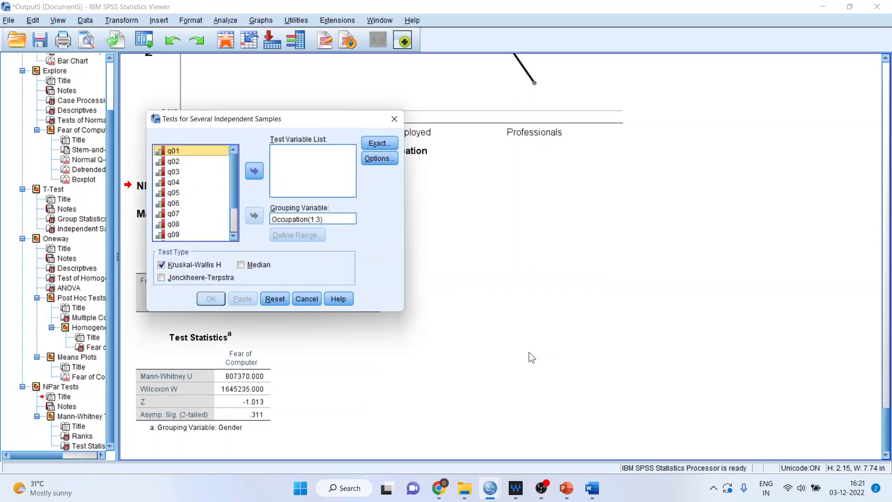
left_click(274, 299)
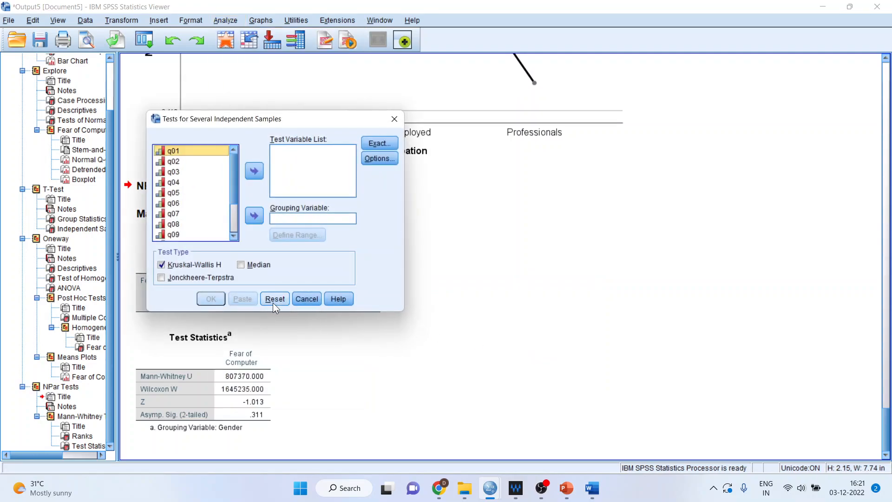
Step: Assign Computer as the test variable and Occupation as the grouping variable
left_click(232, 226)
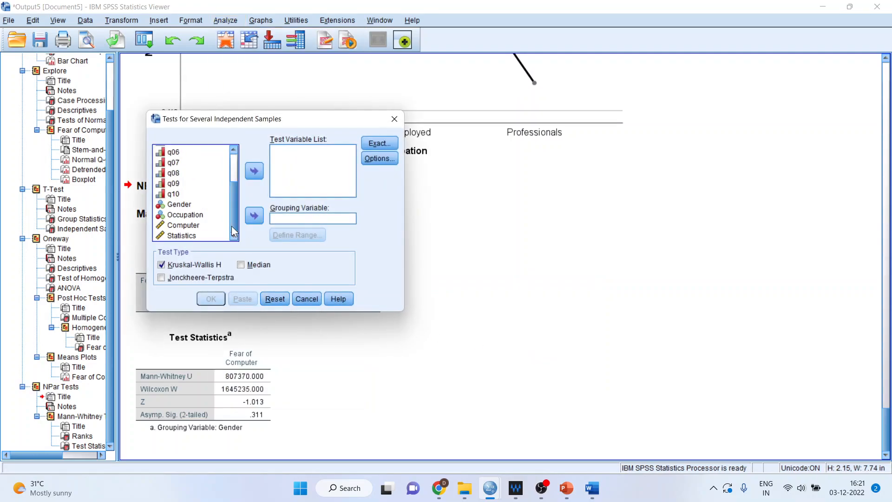
left_click(197, 225)
left_click(253, 176)
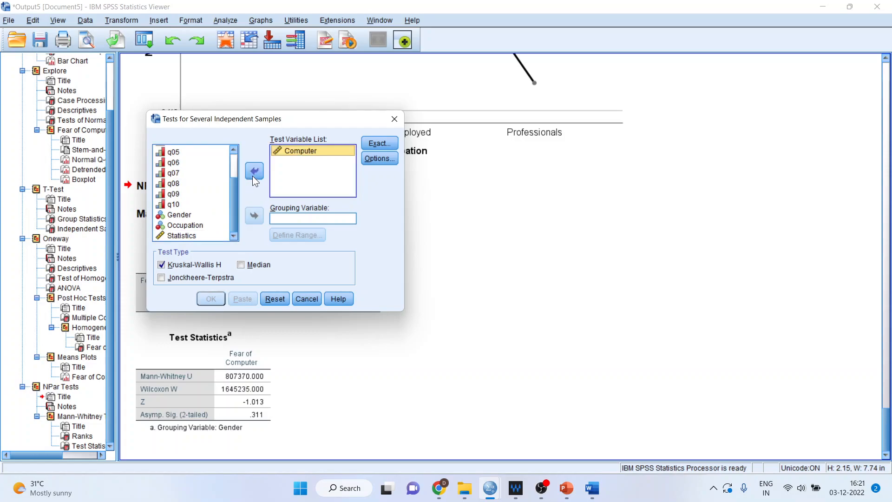
left_click(194, 224)
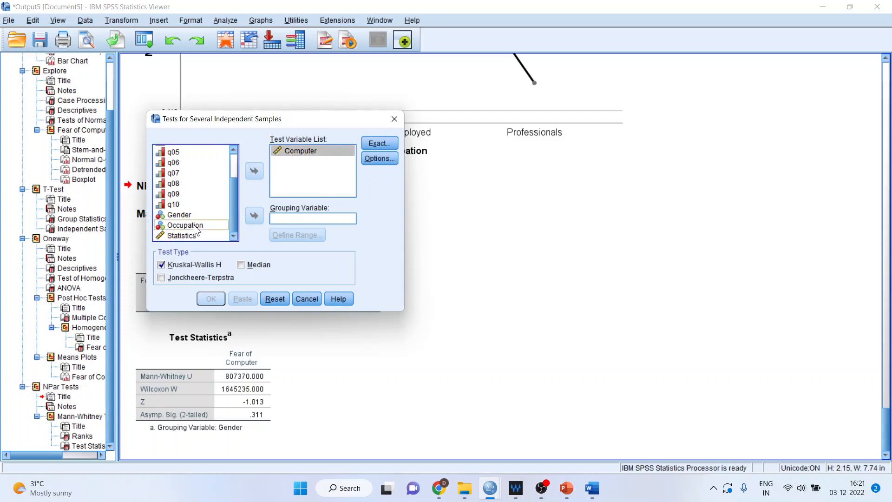
left_click(253, 215)
Step: Define the Occupation group range as 1 to 3 and run the Kruskal-Wallis H test
left_click(293, 235)
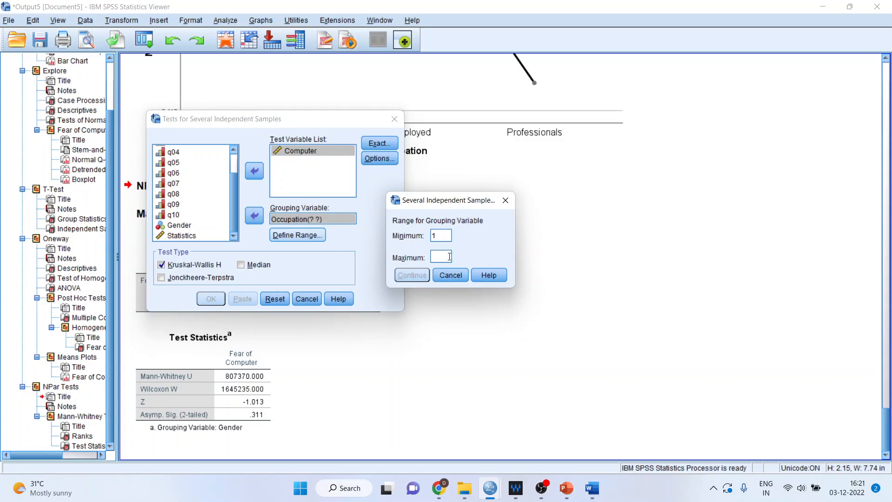
type("3")
left_click(420, 275)
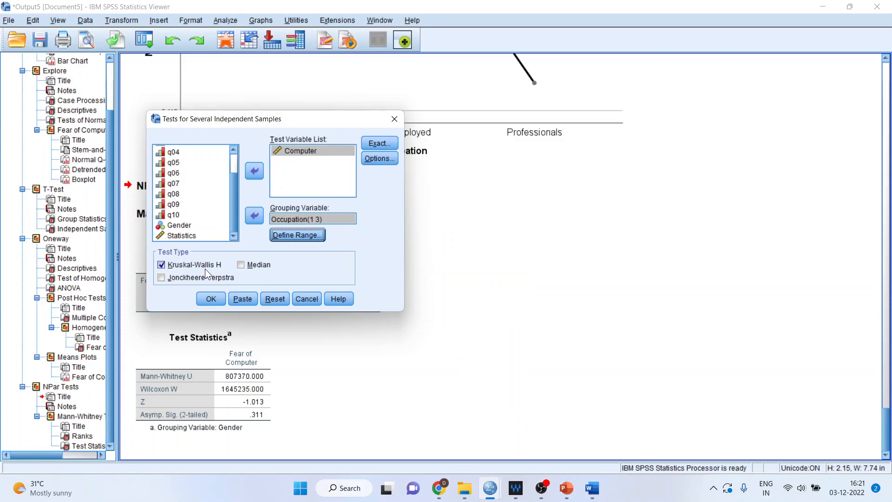
left_click(214, 298)
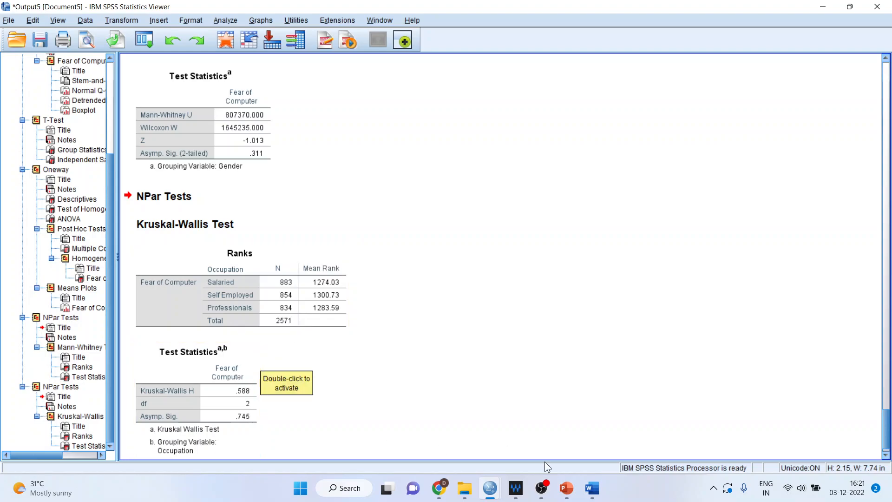
Step: Return to the Likert Scale Analysis document in Word and review the Case Study hypotheses on salaried respondents' and professionals' fear of computers
mouse_move(592, 488)
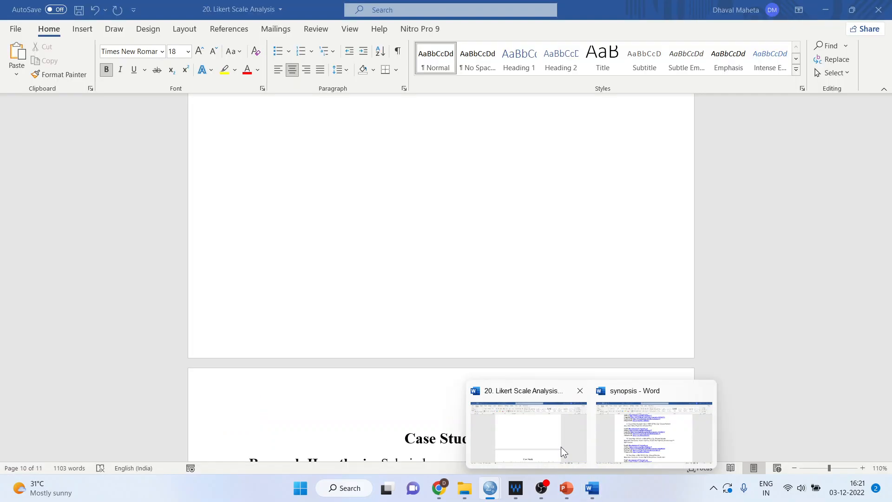
left_click(561, 446)
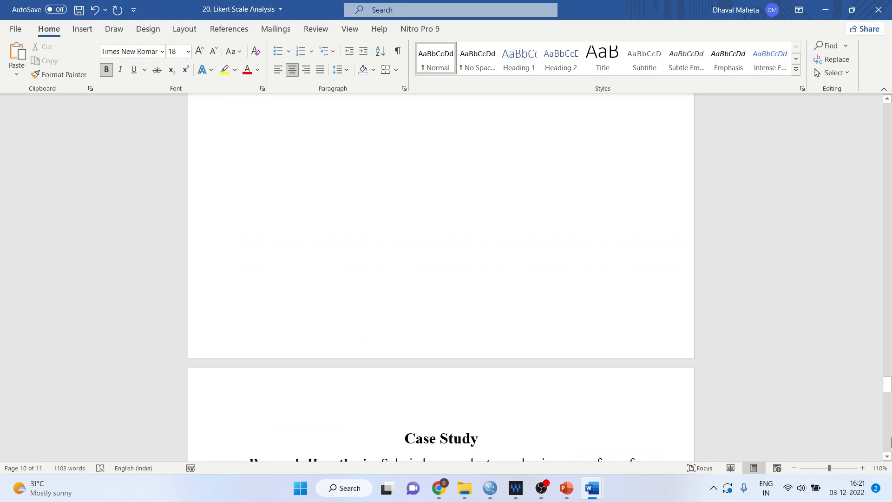
scroll(887, 457, "down", 5)
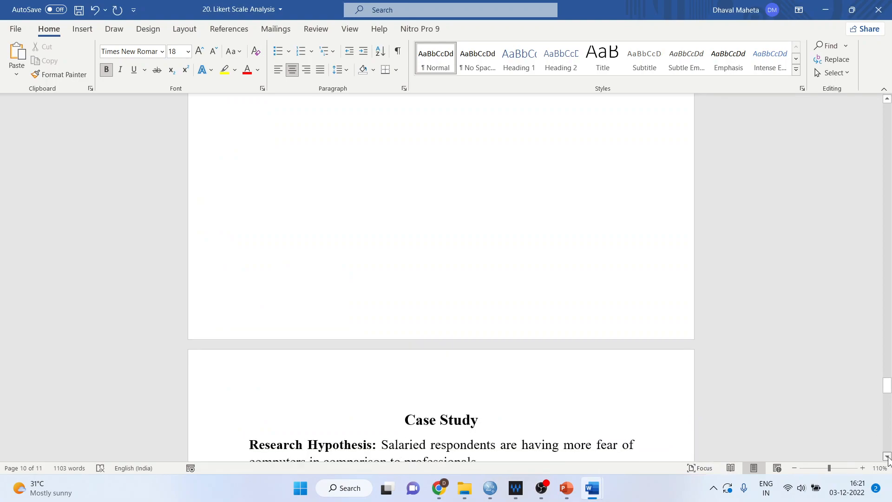
scroll(887, 458, "down", 2)
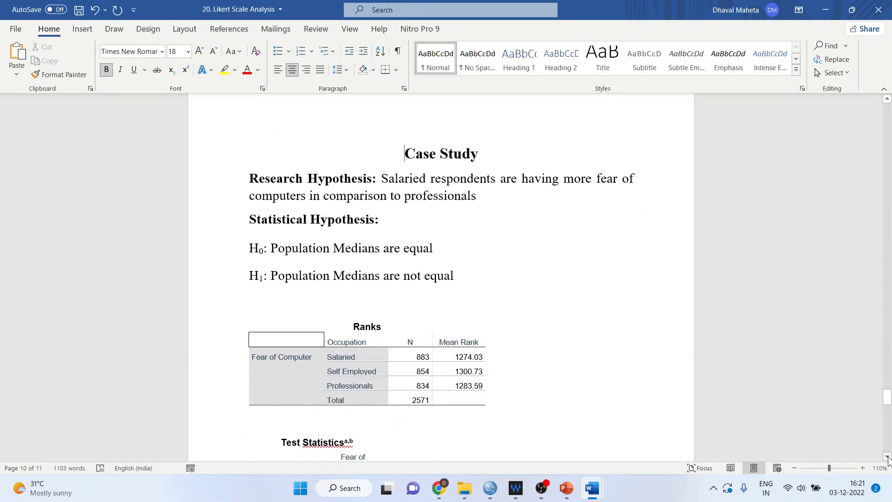
left_click(575, 230)
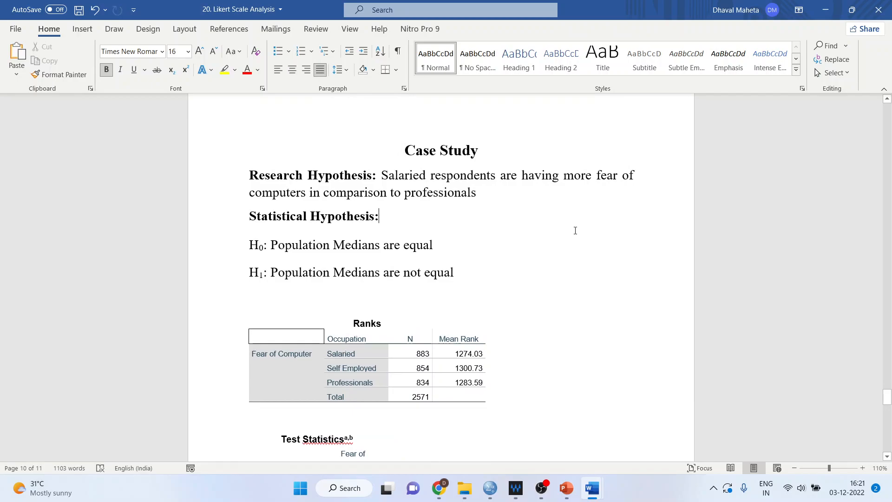
key("Down")
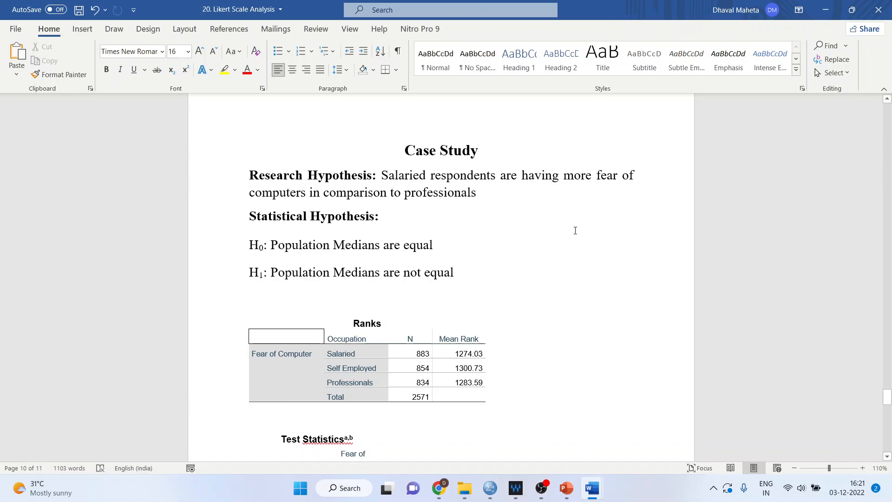
key("Down")
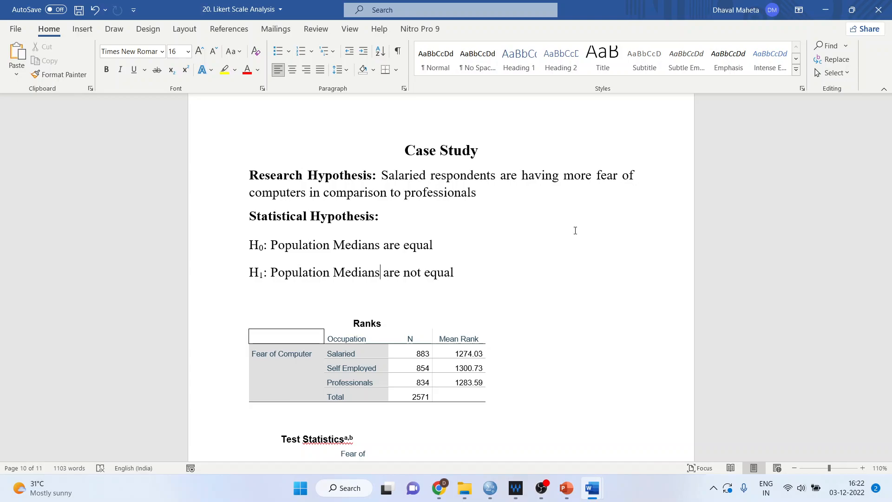
key("Down")
key("Down")
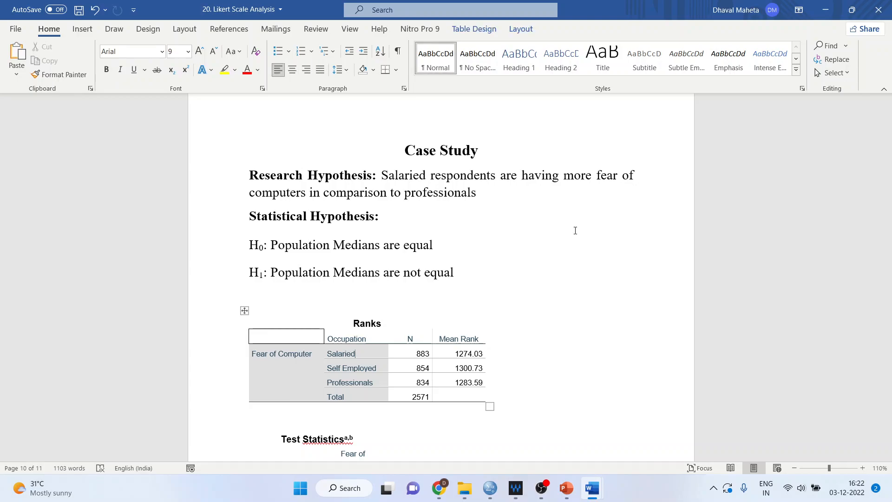
Step: Review the Ranks and Test Statistics tables and highlight the Asymp. Sig. value of the Kruskal-Wallis test
key("Down")
key("Down")
key("Down")
key("Down")
key("Down")
key("Down")
key("Down")
key("Down")
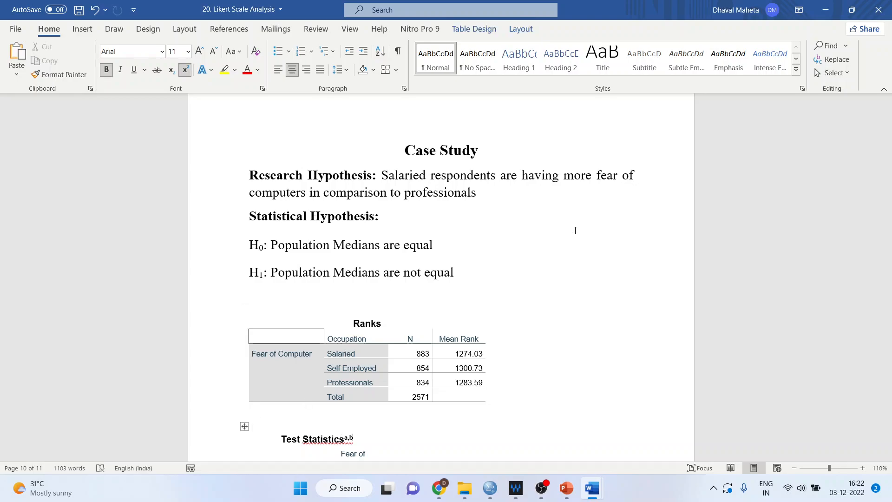
key("Up")
key("Up")
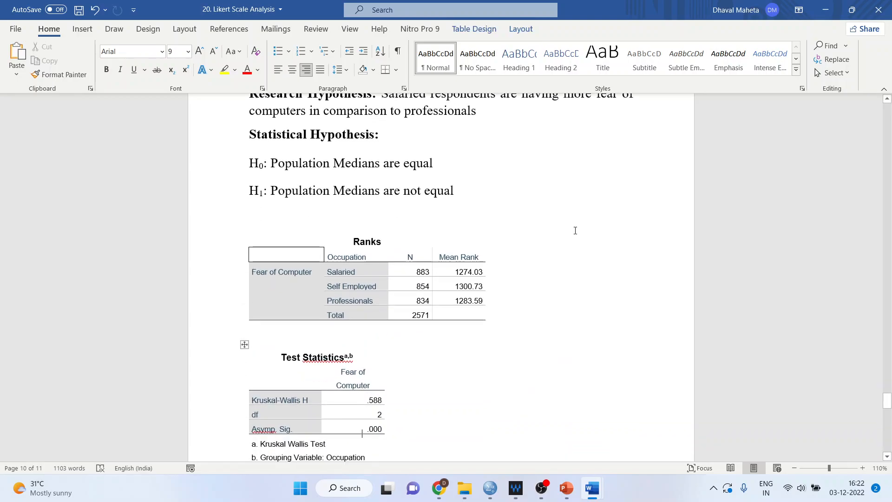
key("Down")
key("Up")
key("shift+Left")
key("shift+Left")
key("shift+Left")
key("shift+Left")
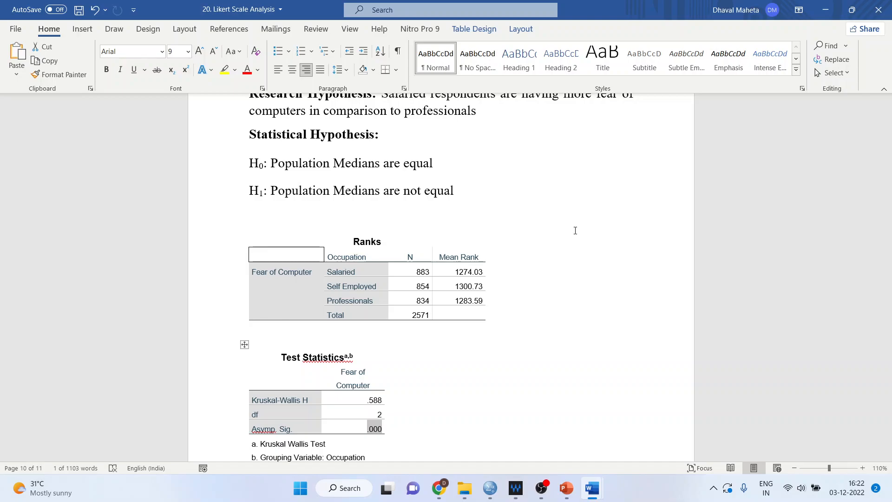
Step: Read the interpretation paragraph's statements on the Kruskal-Wallis H p-value and the null hypothesis decision
key("Down")
key("Down")
key("Down")
key("Down")
key("Down")
key("Down")
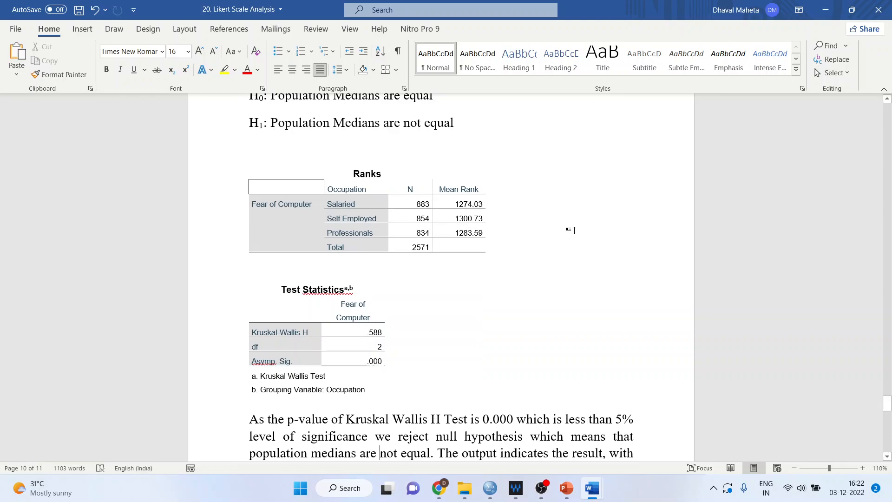
key("Down")
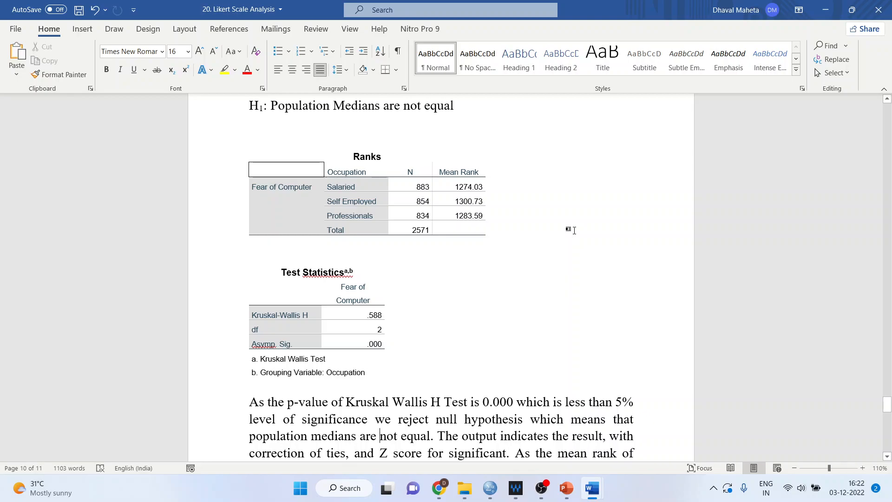
key("Down")
key("Down")
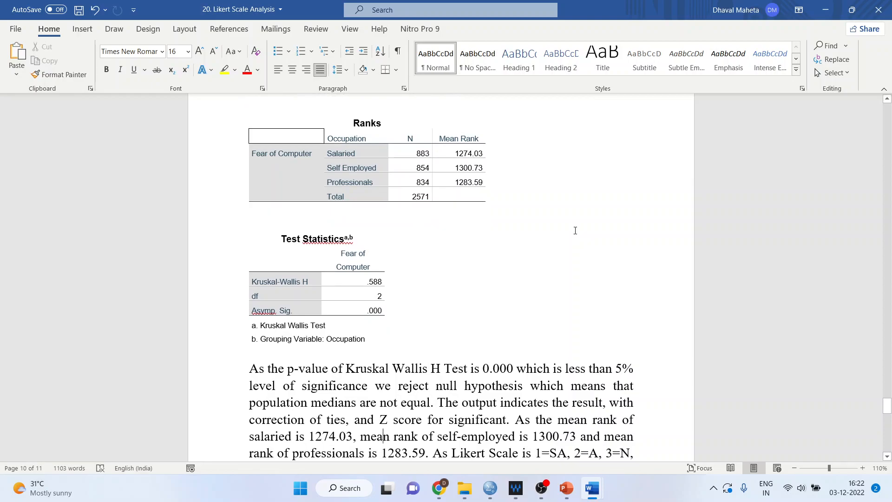
key("Right")
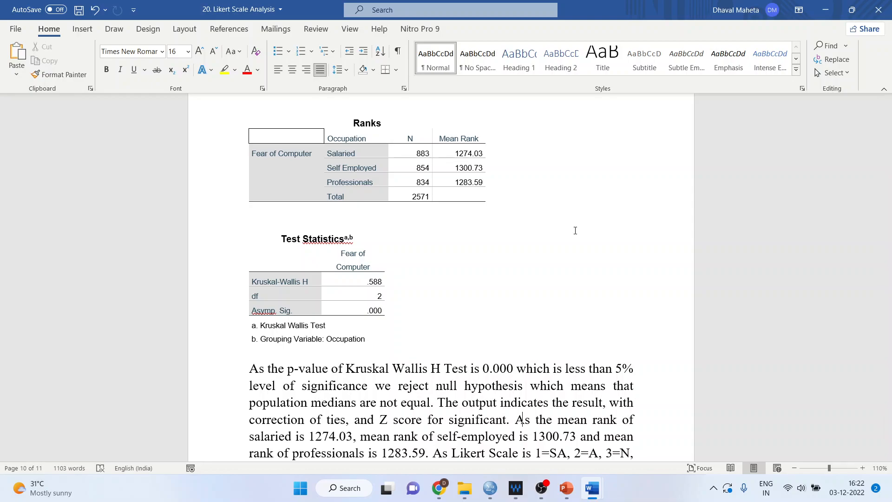
Step: Compare the occupation mean ranks in the Ranks table with the paragraph's explanation based on the Likert scale coding
key("Down")
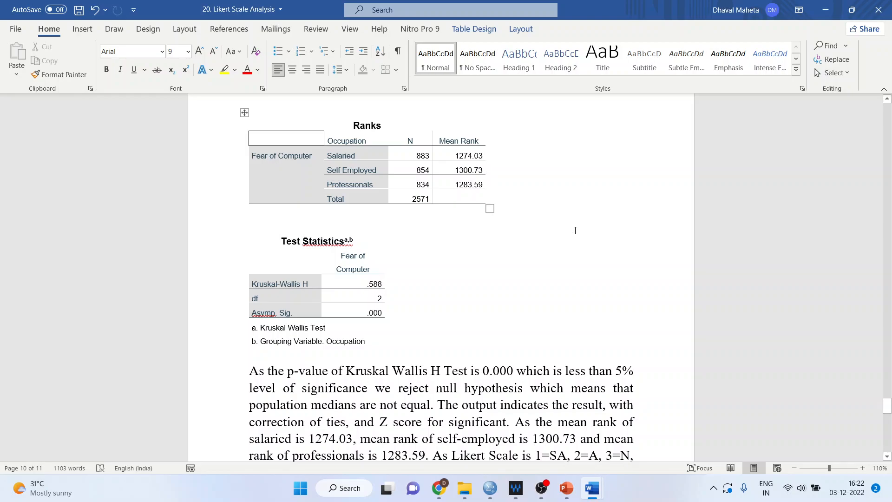
key("Down")
key("Down")
key("Down")
key("Down")
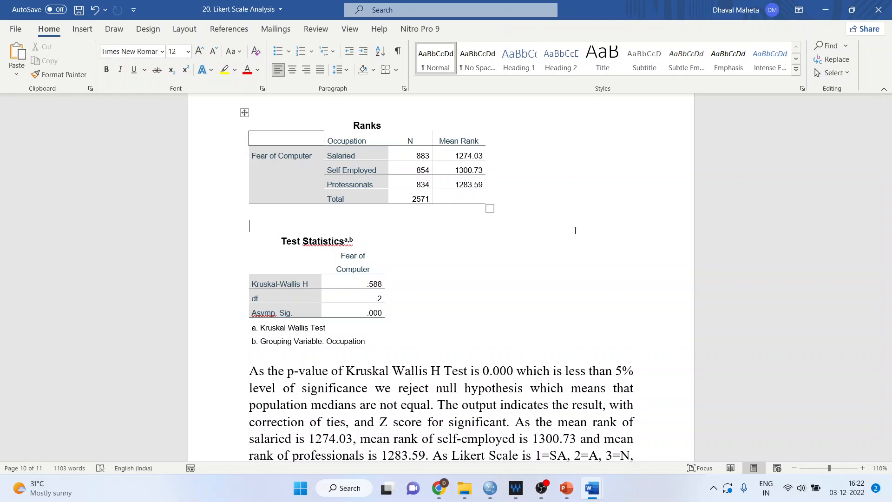
key("Down")
key("Down")
key("Down")
key("Down")
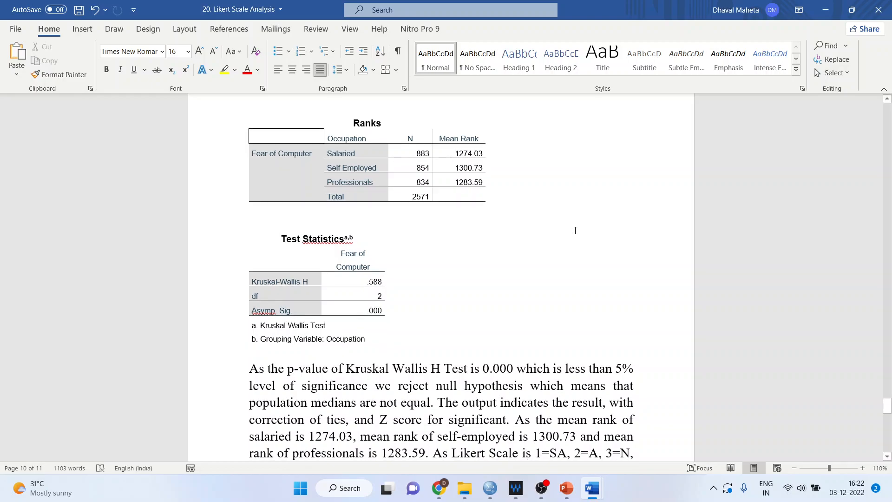
key("Down")
key("Up")
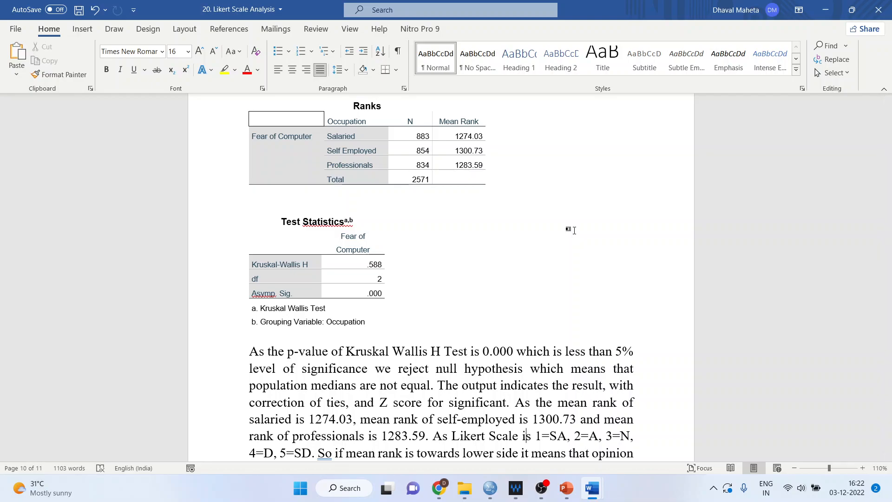
key("Down")
key("Down")
key("Down")
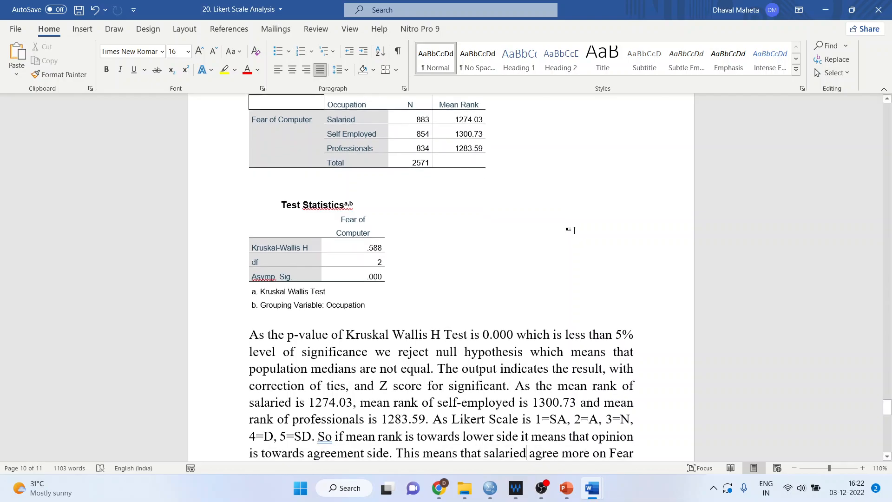
key("Up")
key("Up")
key("Up")
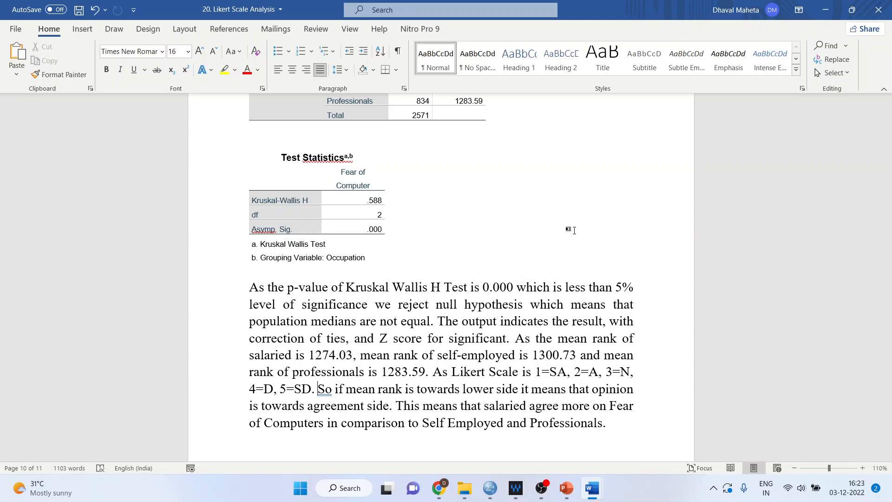
key("Down")
key("Down")
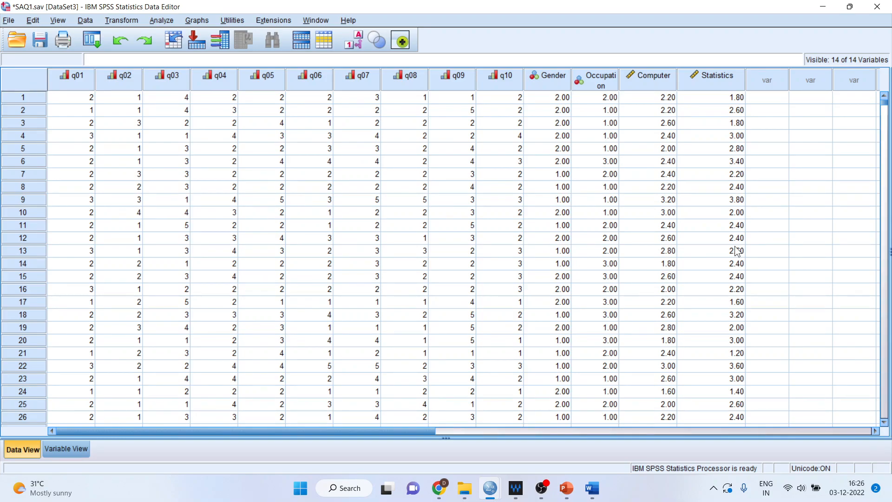
Step: Switch to the SPSS Data Editor and examine the Computer and Statistics columns and the q01 to q05 items behind Computer
left_click(661, 82)
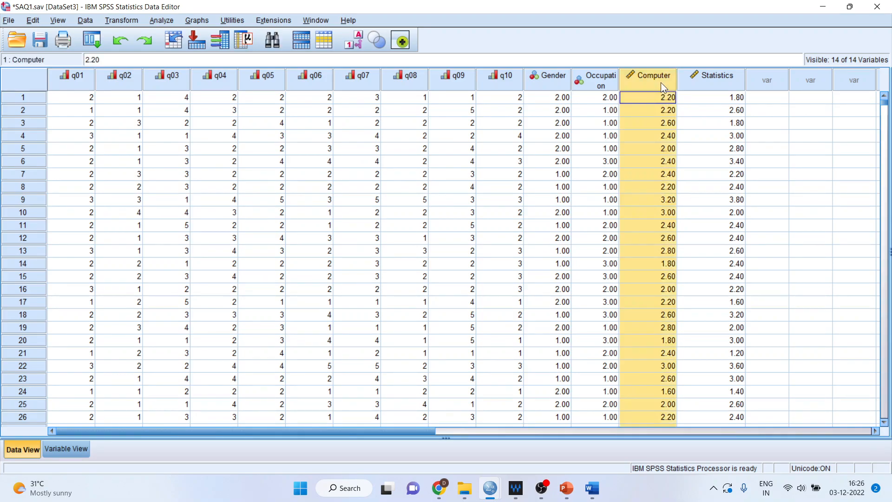
left_click(719, 76)
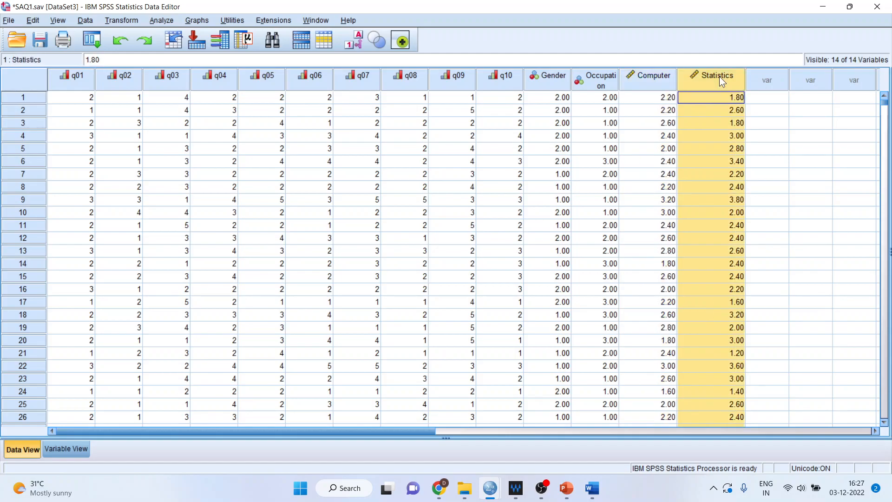
left_click(85, 79)
key("shift+Right")
key("shift+Right")
key("shift+Right")
key("shift+Right")
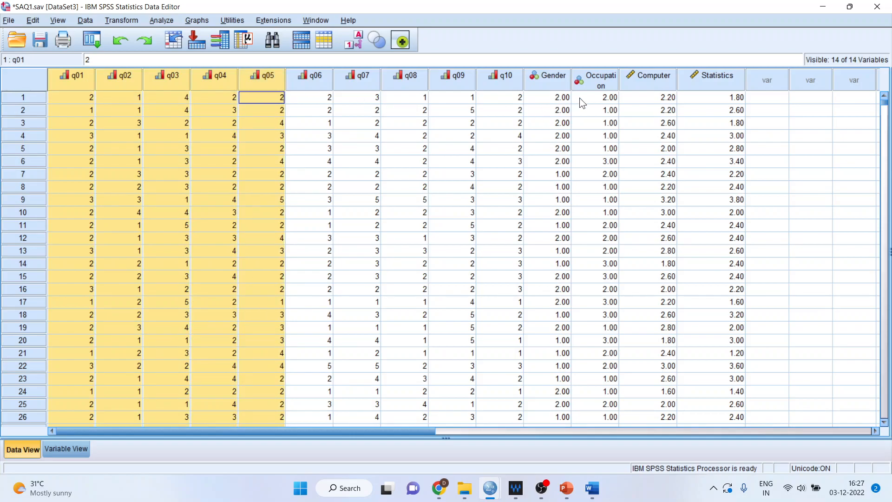
left_click(654, 80)
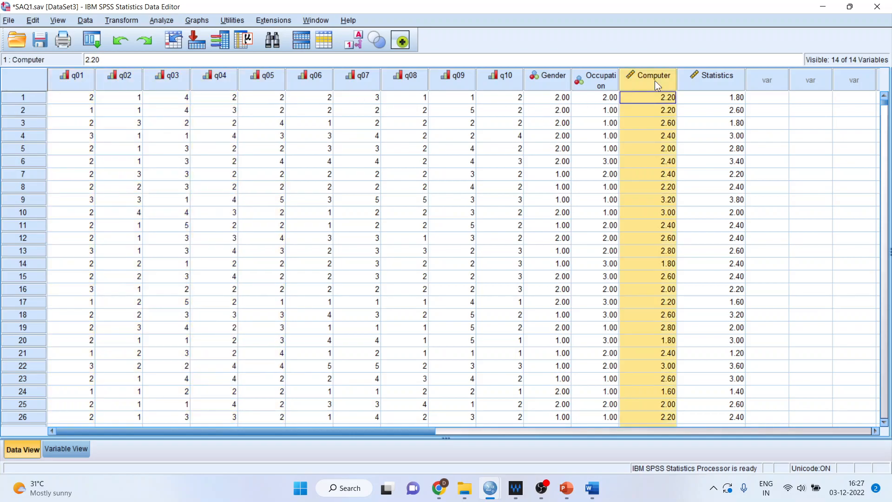
Step: Examine the q06 to q10 item columns together with the Statistics and Computer score columns
left_click(319, 80)
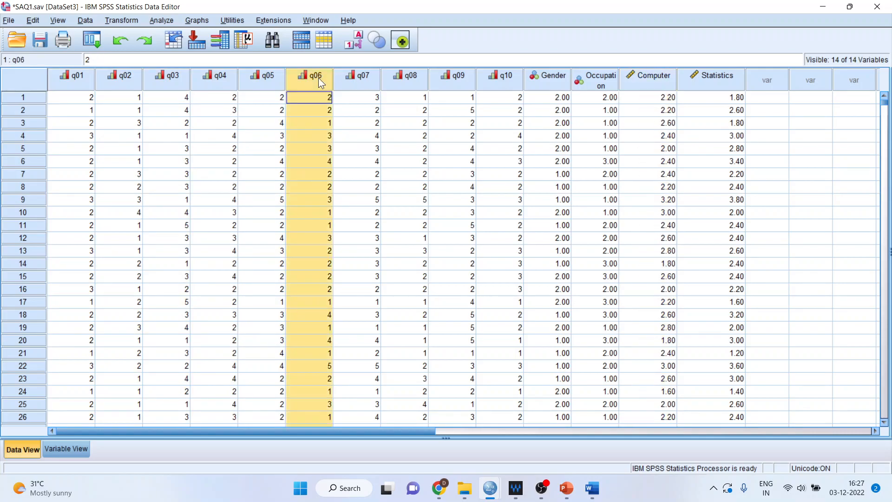
key("shift+Right")
key("shift+Right")
key("shift+Right")
key("shift+Right")
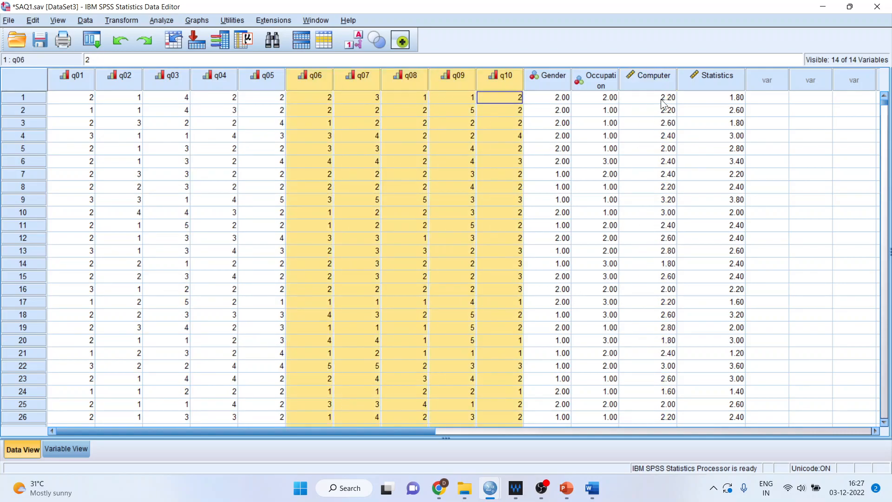
left_click(715, 80)
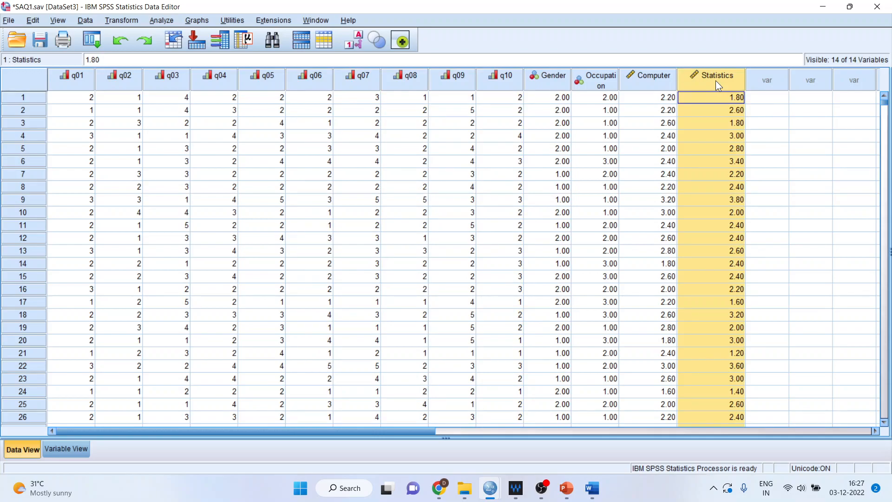
left_click(650, 84)
key("Right")
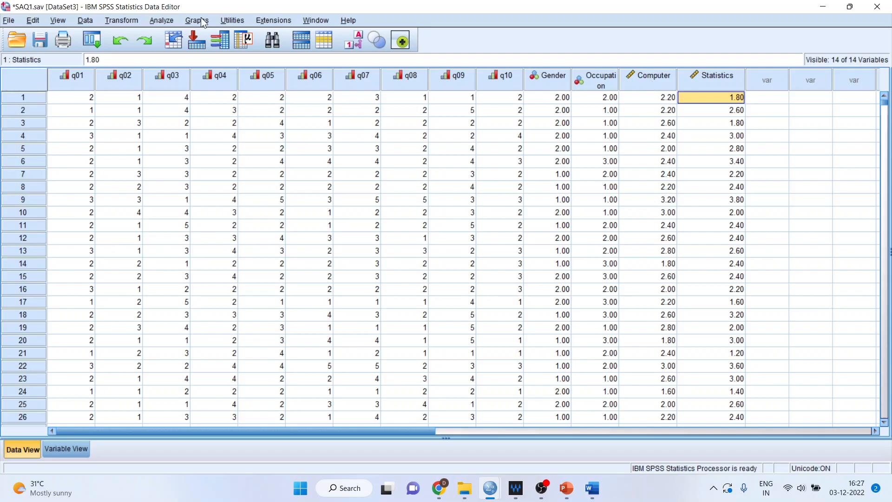
Step: Open the Bivariate Correlations analysis and reset its settings
left_click(163, 21)
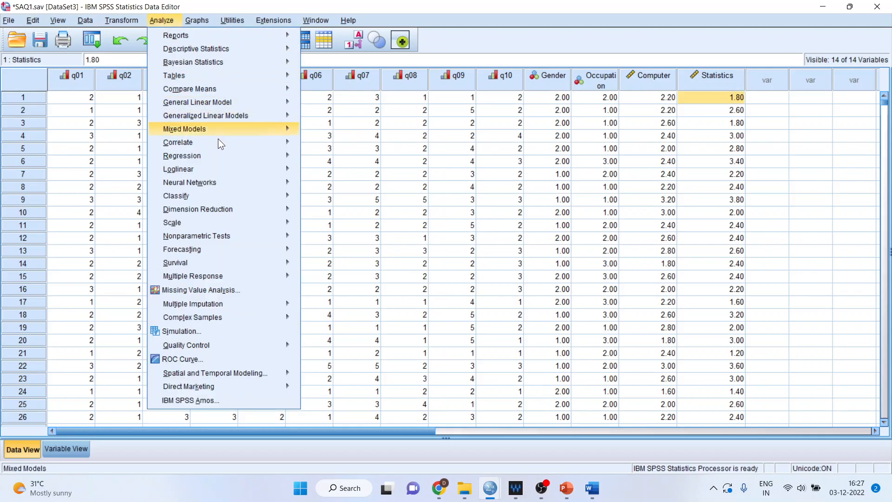
mouse_move(231, 141)
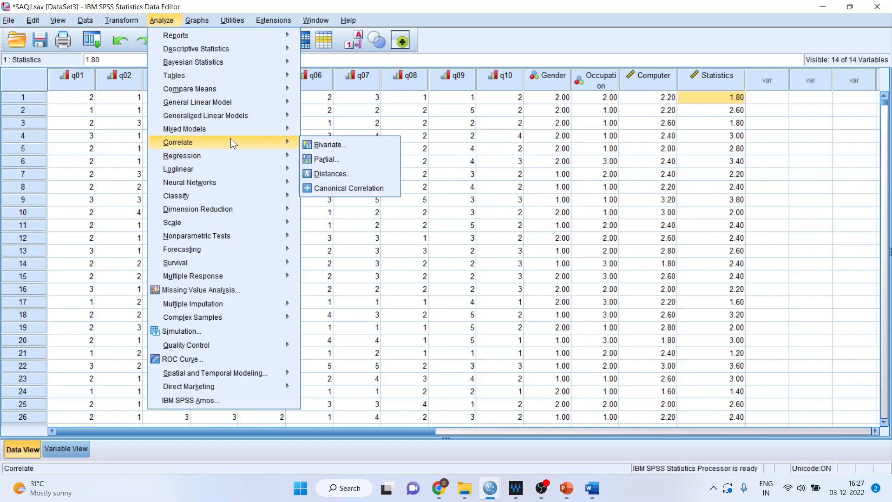
left_click(341, 145)
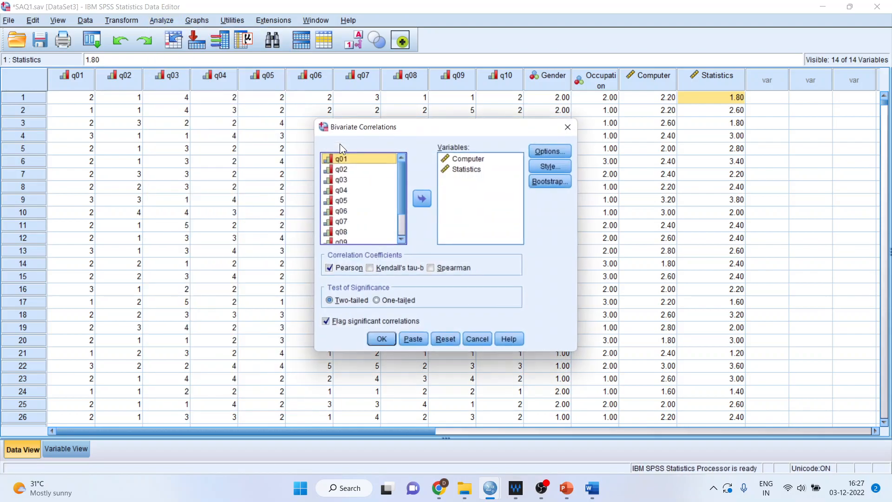
left_click(446, 340)
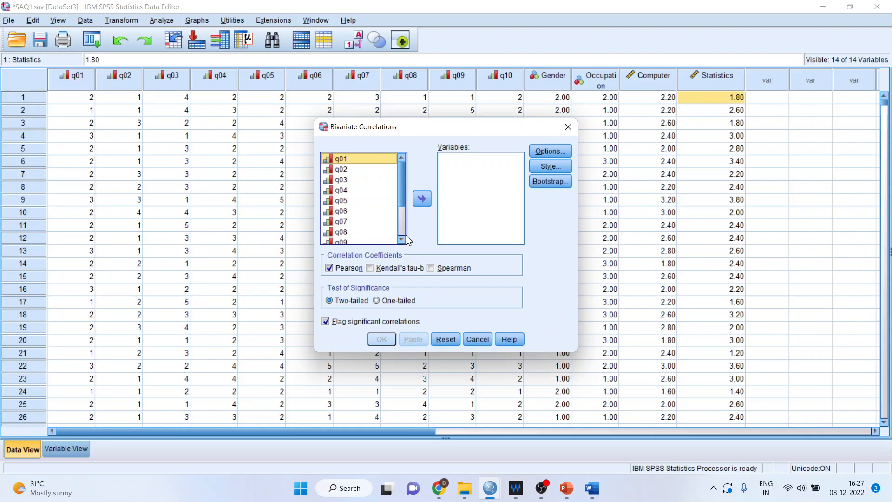
Step: Add Computer and Statistics as the variables and run the two-tailed Pearson correlation
scroll(406, 235, "down", 2)
left_click(364, 227)
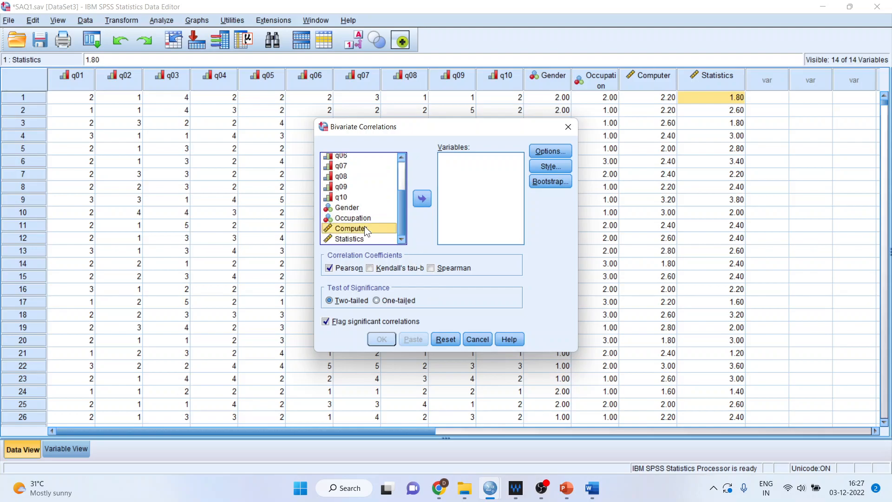
left_click(422, 200)
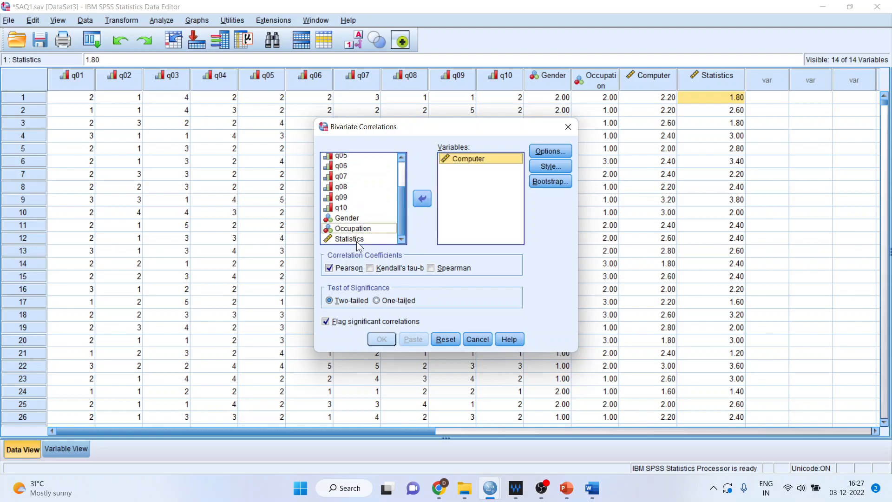
left_click(356, 239)
left_click(422, 198)
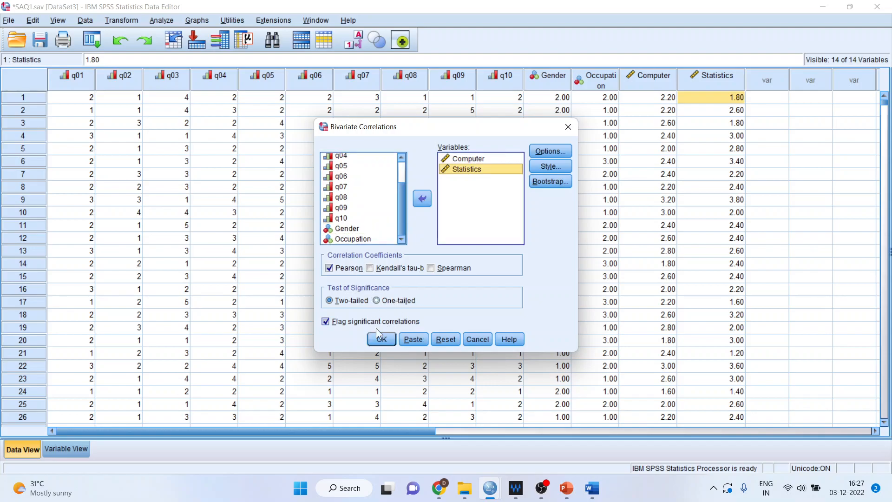
left_click(382, 341)
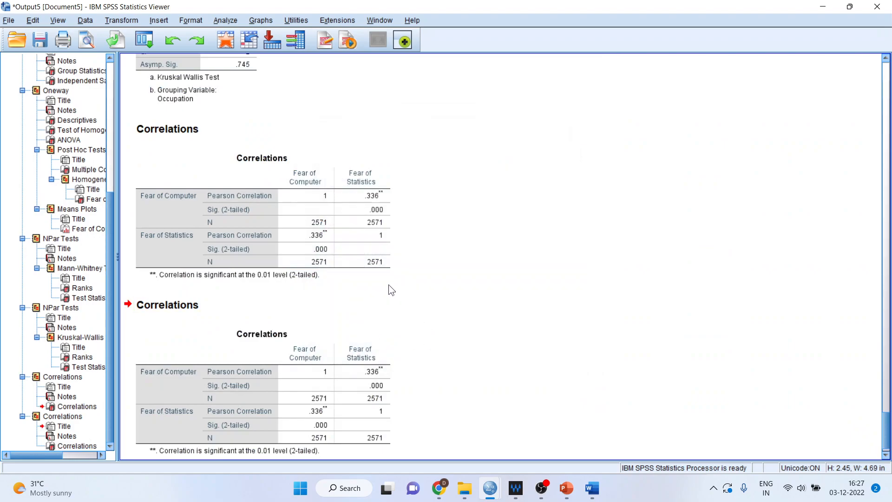
Step: Return to the Likert Scale Analysis document in Word and review the hypotheses relating fear of computers and fear of statistics
left_click(340, 377)
mouse_move(593, 488)
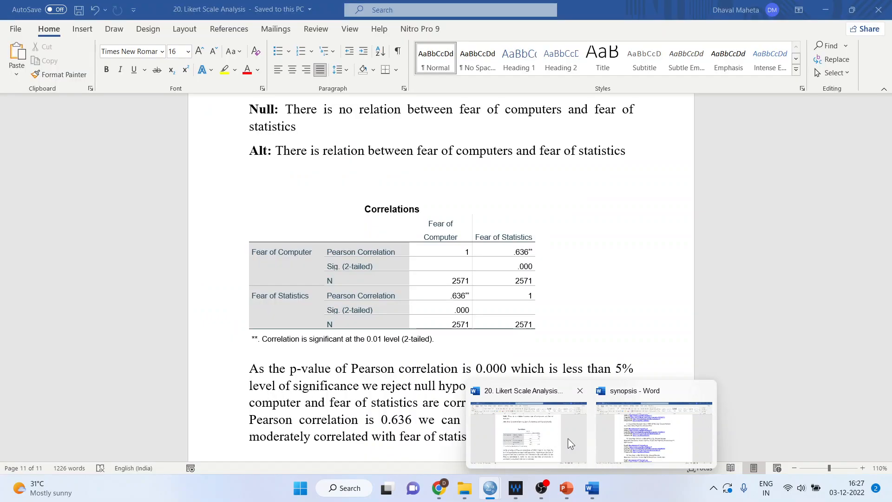
left_click(567, 438)
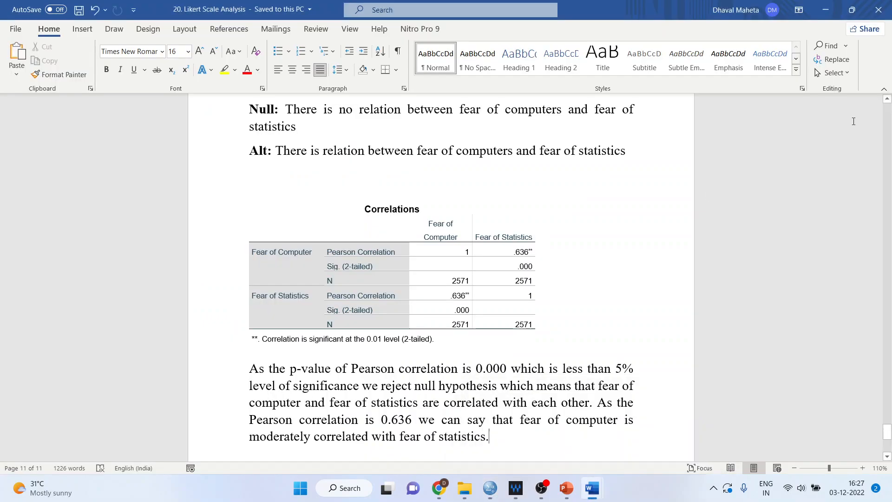
left_click(887, 100)
left_click(887, 100)
left_click(564, 147)
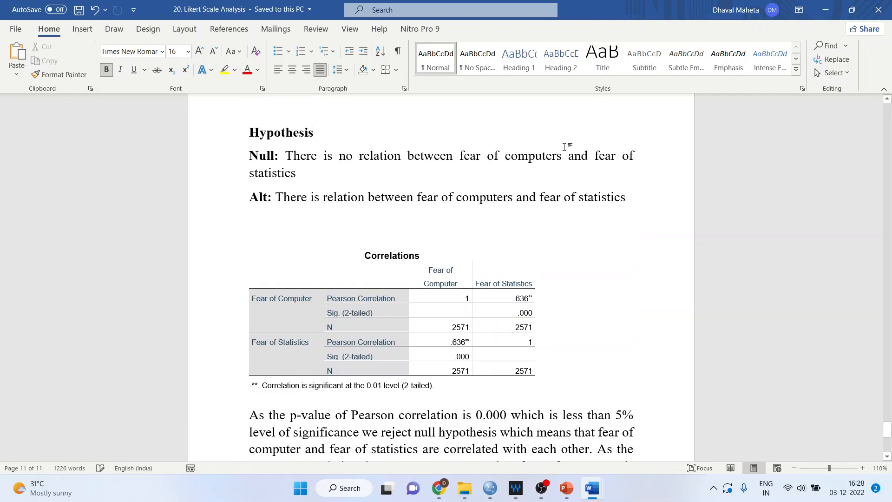
left_click(455, 155)
key("shift+End")
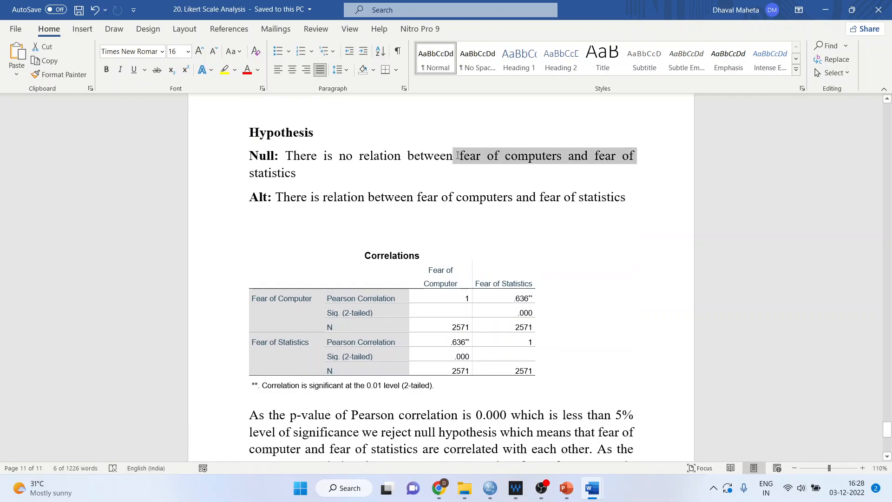
key("shift+Down")
key("Down")
key("End")
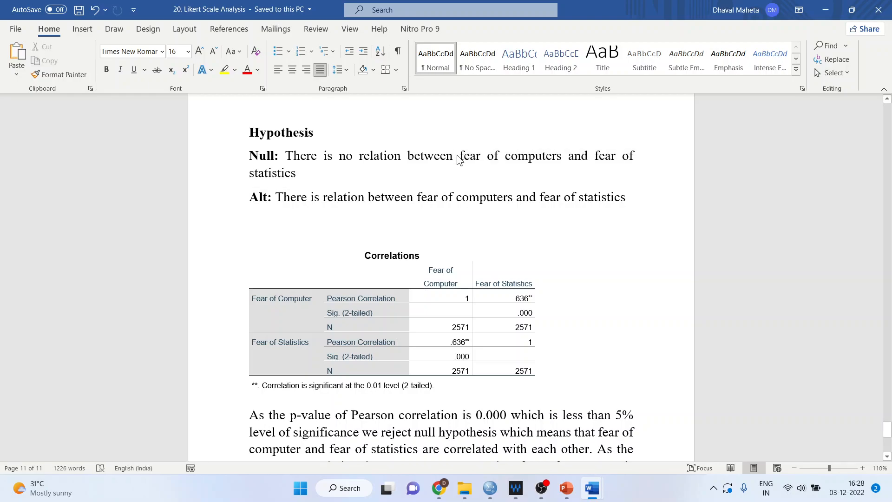
Step: Examine the two-tailed significance between fear of computer and fear of statistics in the Correlations table
key("Left")
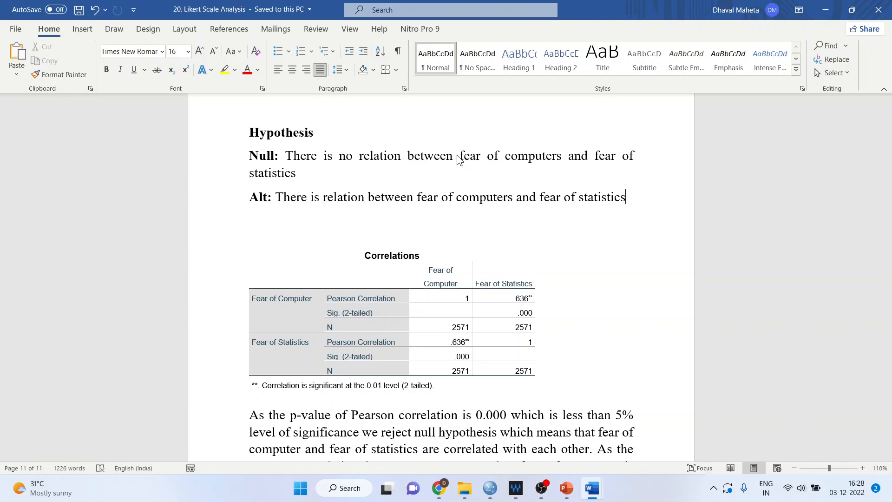
key("shift+Home")
key("Down")
key("Down")
key("Down")
key("Down")
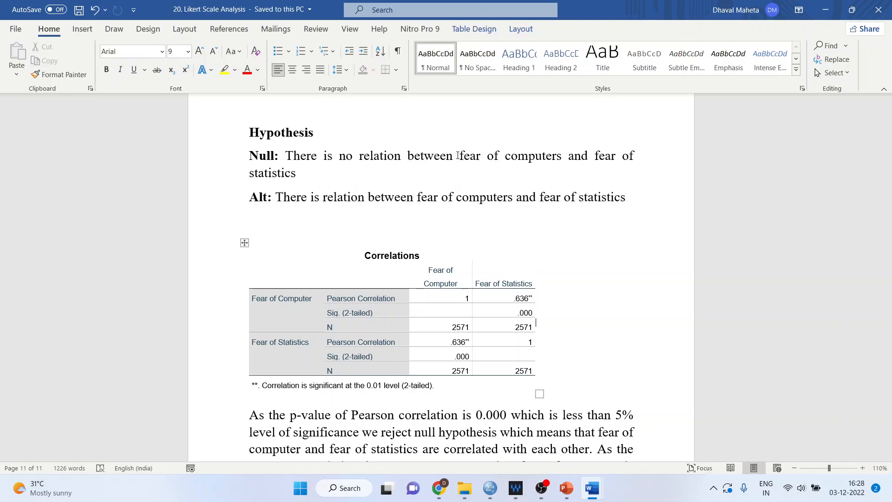
key("shift+Left")
key("shift+Left")
key("shift+Right")
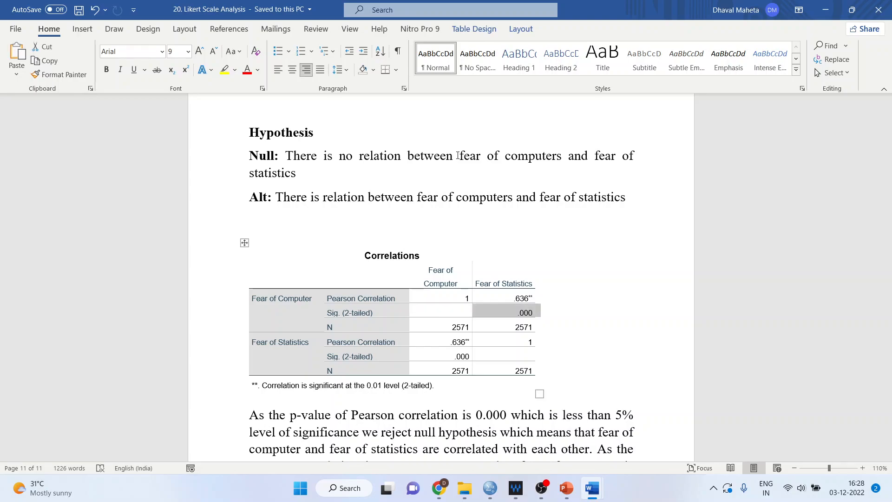
key("Left")
key("Left")
key("Left")
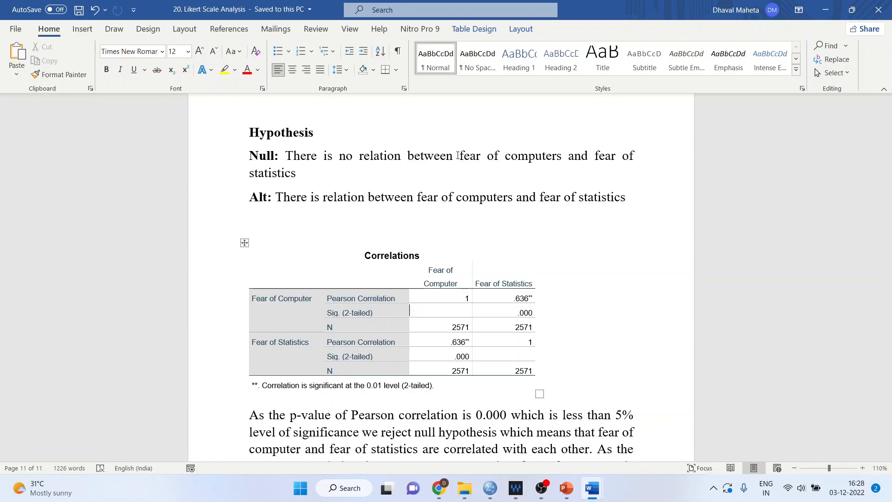
key("Left")
key("Left")
key("Left")
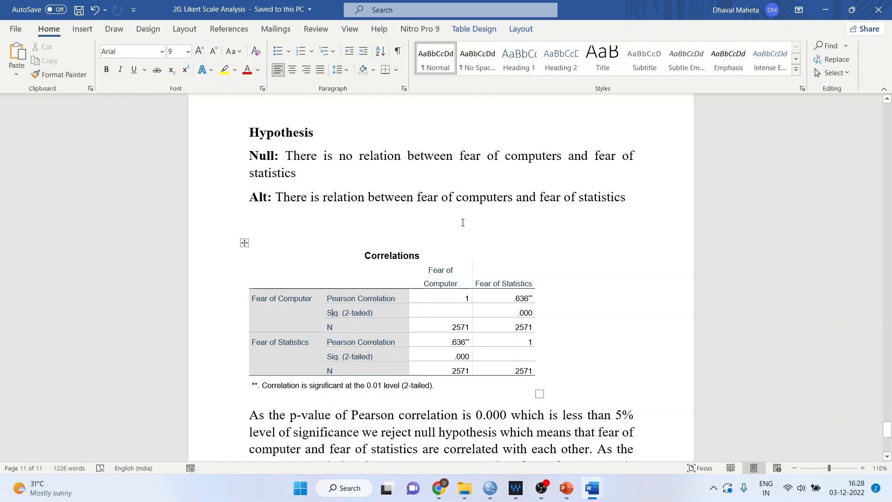
Step: Highlight the Pearson correlation coefficients between fear of computer and fear of statistics in the Correlations table
left_click_drag(456, 342, 477, 351)
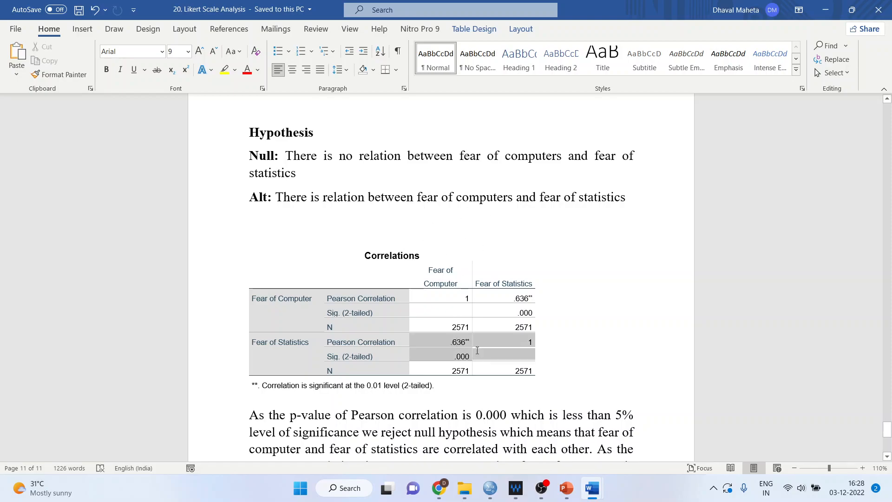
left_click_drag(479, 314, 533, 325)
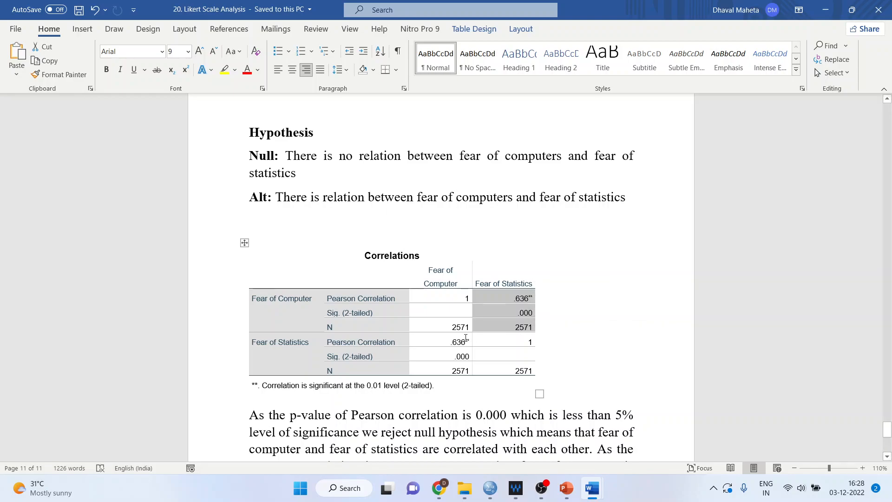
left_click_drag(456, 355, 470, 344)
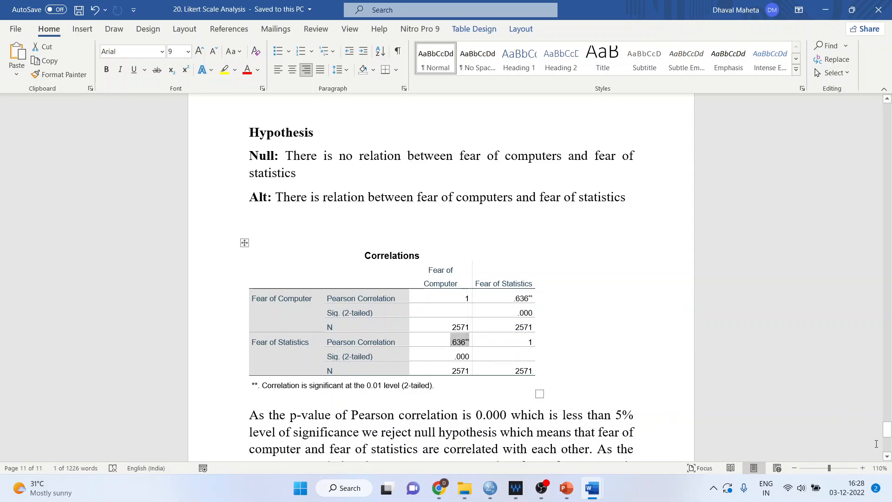
Step: Read the interpretation below the Correlations table, highlighting the part on how fear of computer and fear of statistics are related
left_click(888, 457)
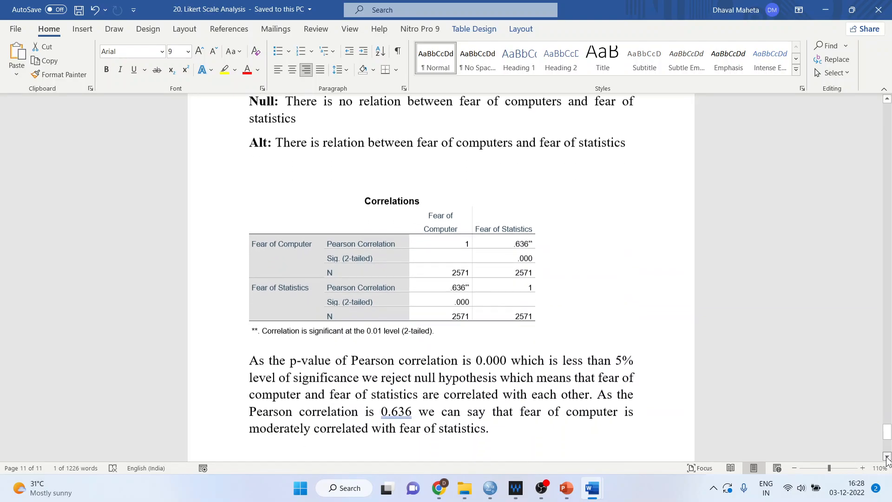
left_click(887, 456)
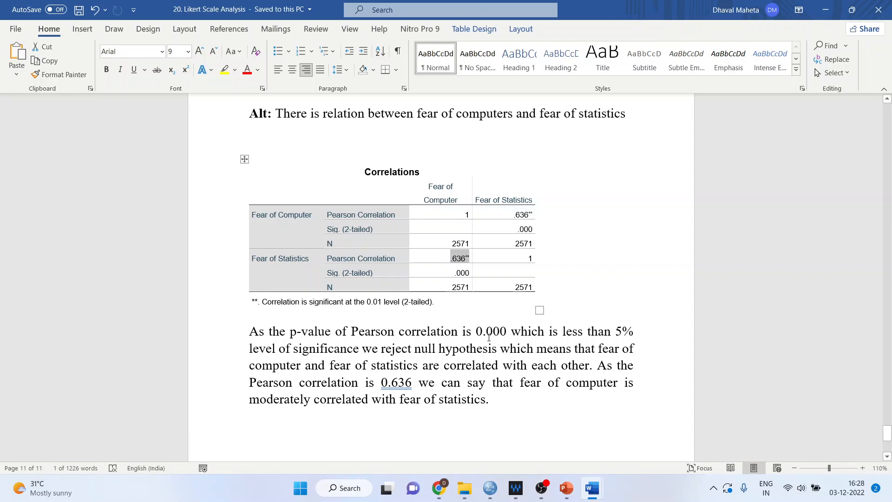
left_click(510, 348)
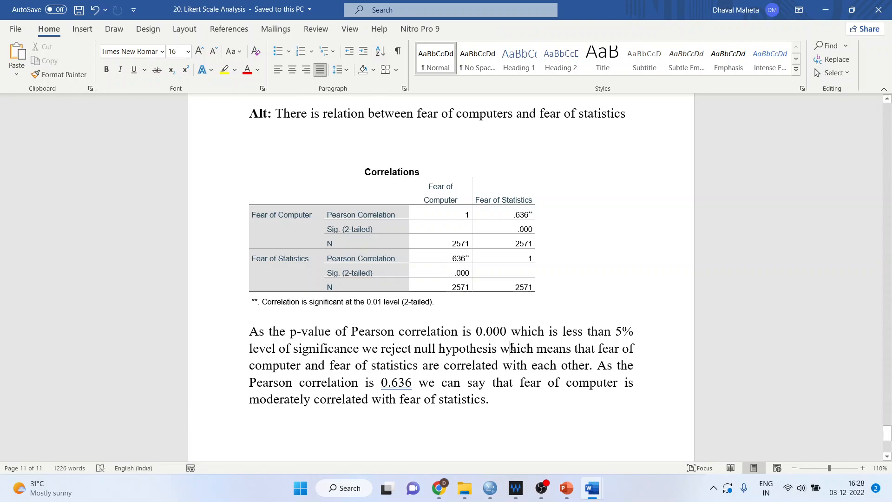
key("shift+End")
key("shift+Right")
key("shift+Right")
key("shift+Right")
key("shift+Right")
key("shift+Right")
key("shift+Right")
key("shift+Right")
key("shift+Right")
key("shift+Right")
key("shift+Right")
key("shift+Right")
key("shift+Right")
key("shift+Right")
key("shift+Right")
key("shift+Right")
key("shift+Right")
key("shift+Right")
key("shift+Right")
key("shift+Right")
key("shift+Right")
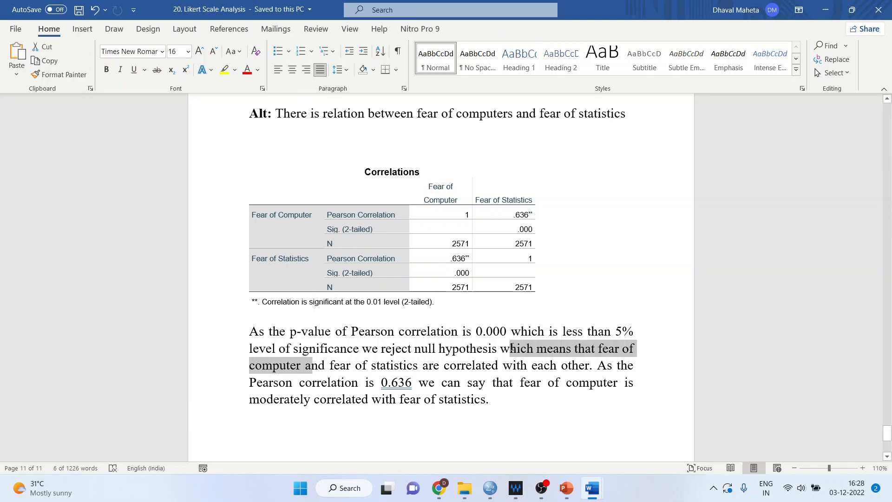
key("shift+Right")
key("shift+Right")
key("shift+Right")
key("shift+Right")
key("shift+Right")
key("shift+Right")
key("shift+Right")
key("shift+Right")
key("shift+Right")
key("shift+Right")
key("shift+Right")
key("shift+Right")
key("shift+Right")
key("shift+Right")
key("shift+Right")
key("shift+Right")
key("shift+Right")
key("shift+Right")
key("shift+Right")
key("shift+Right")
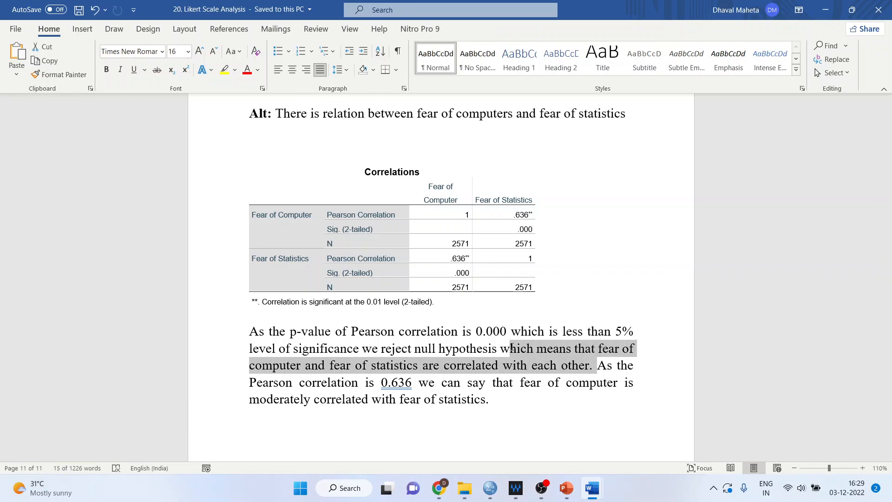
key("shift+Left")
key("Right")
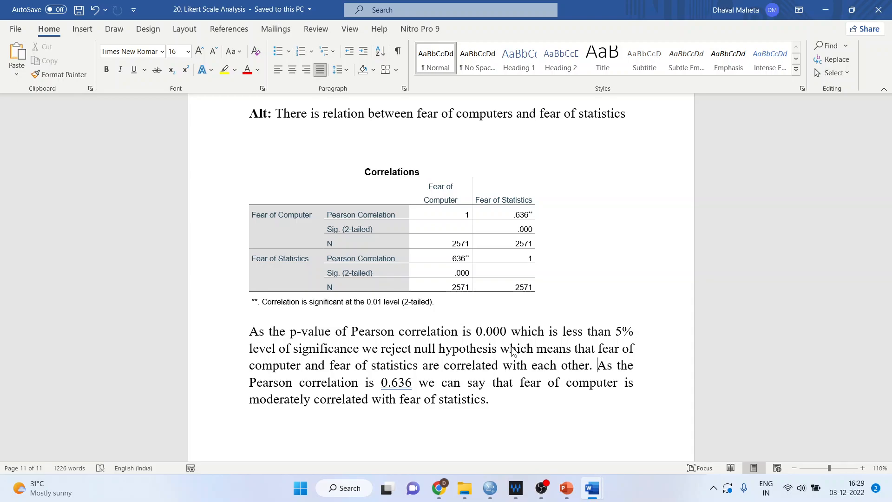
Step: Switch to the Likert Scale presentation in PowerPoint
mouse_move(570, 493)
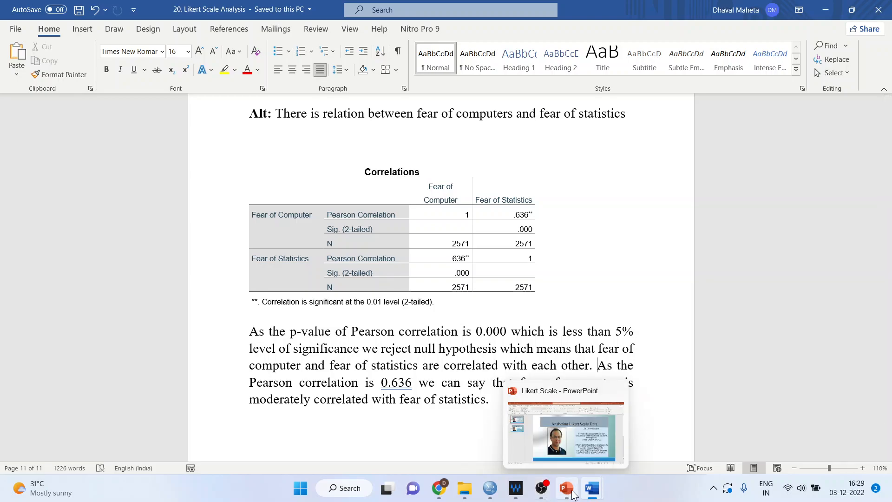
left_click(573, 441)
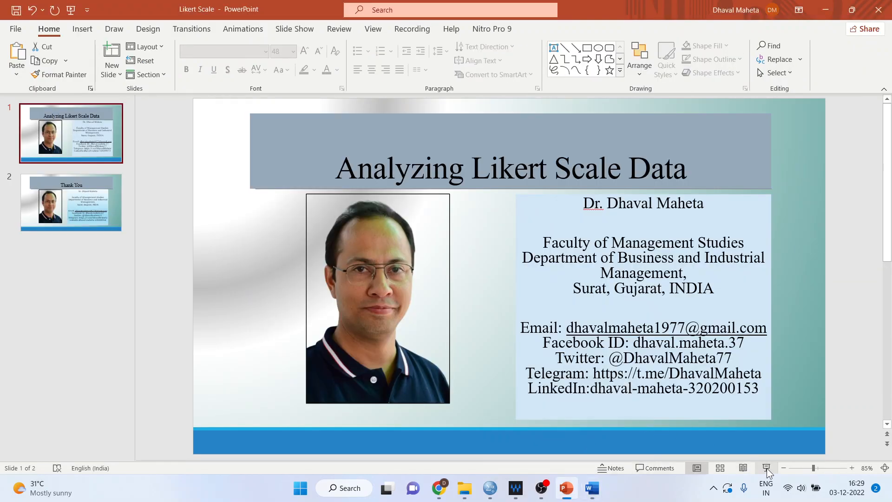